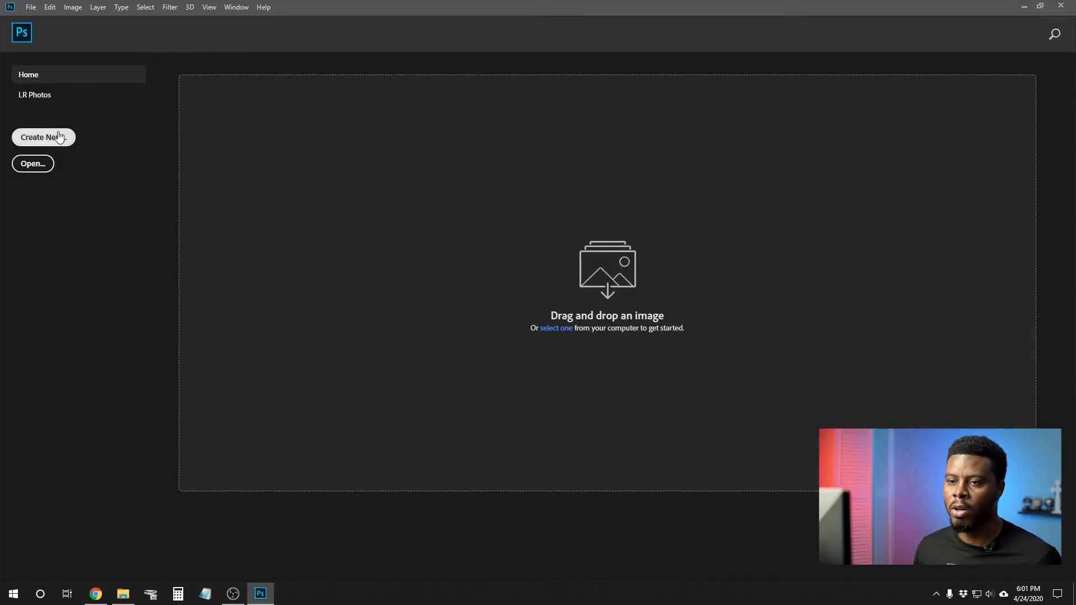
- Create a new document 2560 px wide by 1440 px high
click(30, 7)
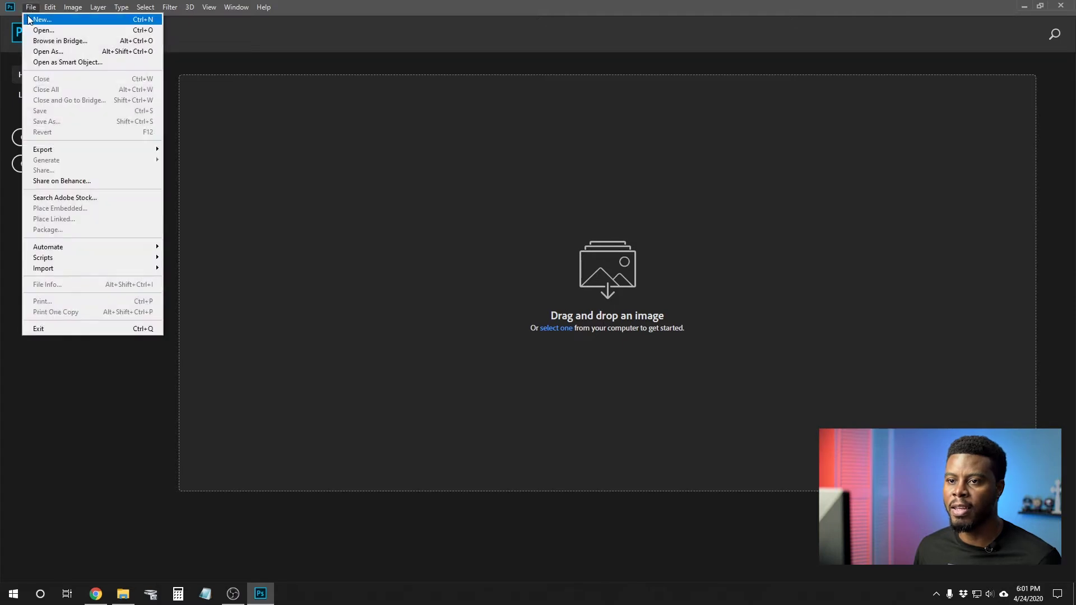
click(29, 20)
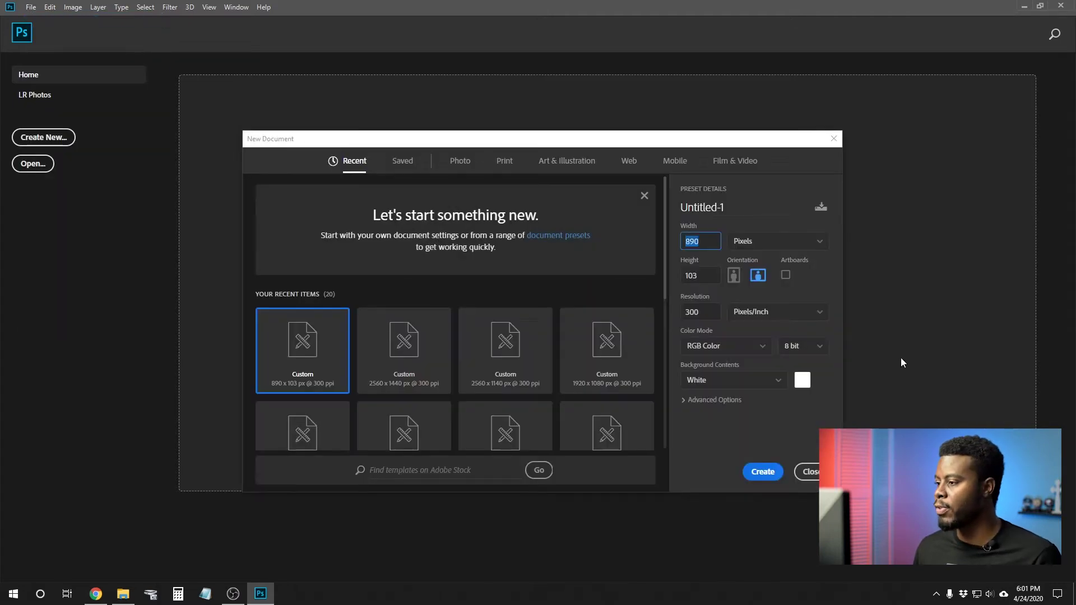
text(2560)
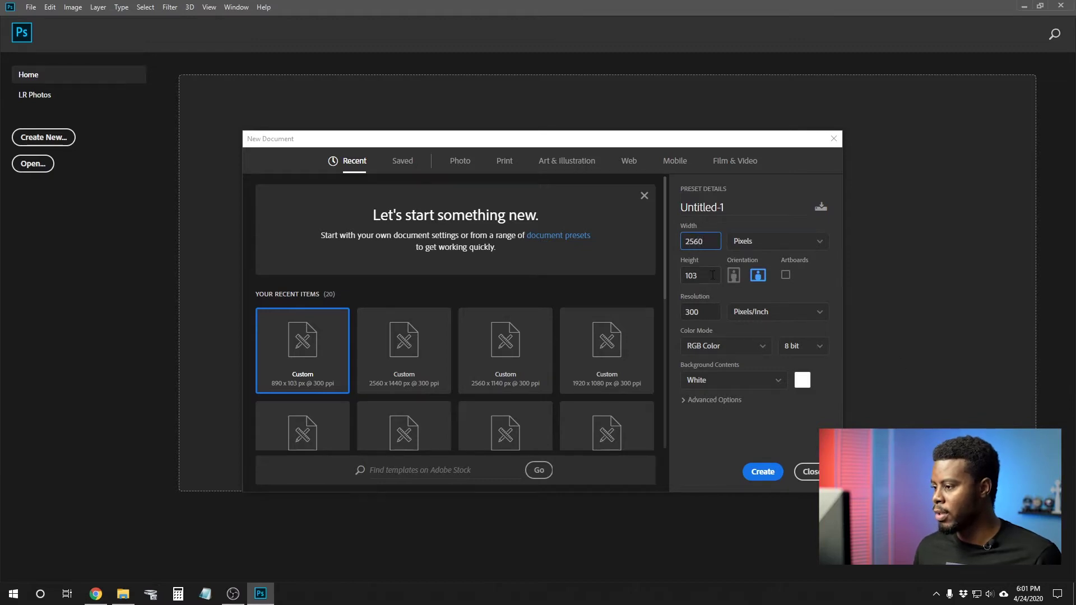
key(Tab)
text(1440)
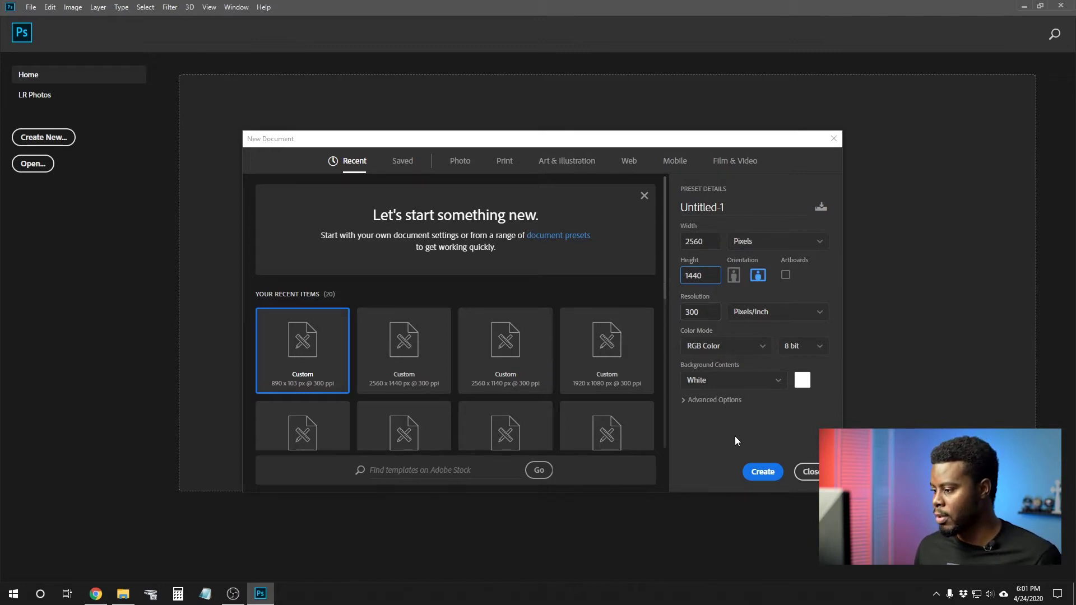
click(760, 476)
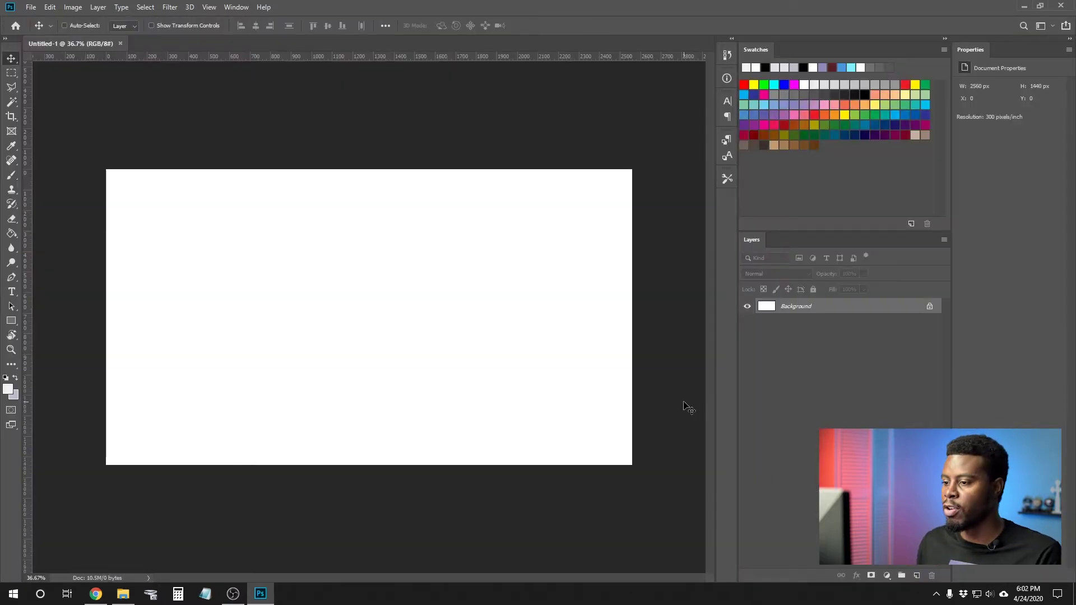
- Zoom so the blank canvas fills more of the window, and pick the Rectangle tool
key(ctrl+minus)
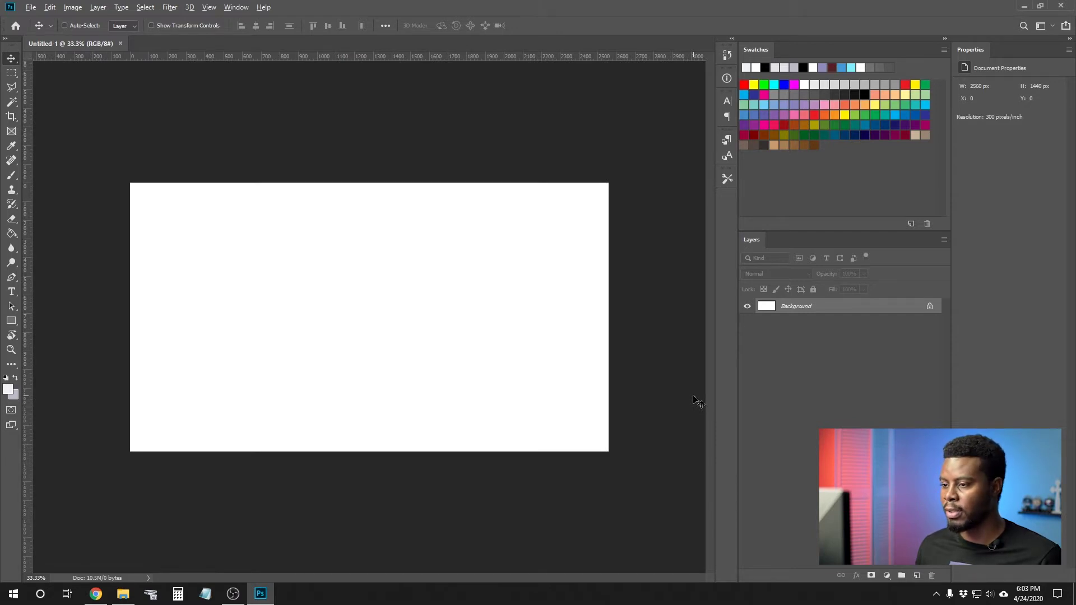
key(ctrl+plus)
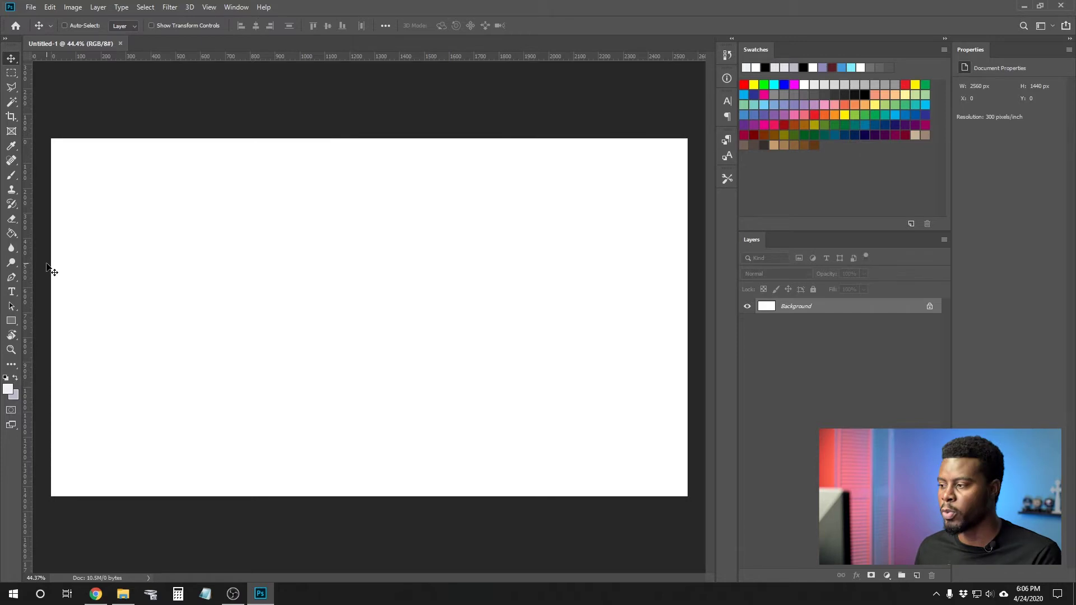
key(u)
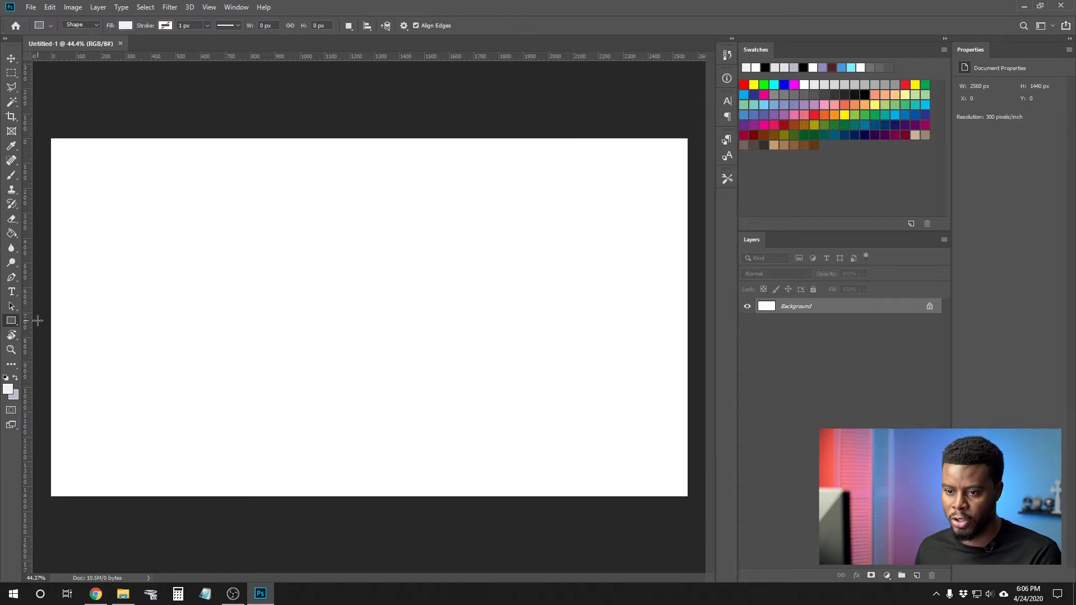
- Draw a wide Rectangle 1 shape spanning the canvas middle
key(shift+u)
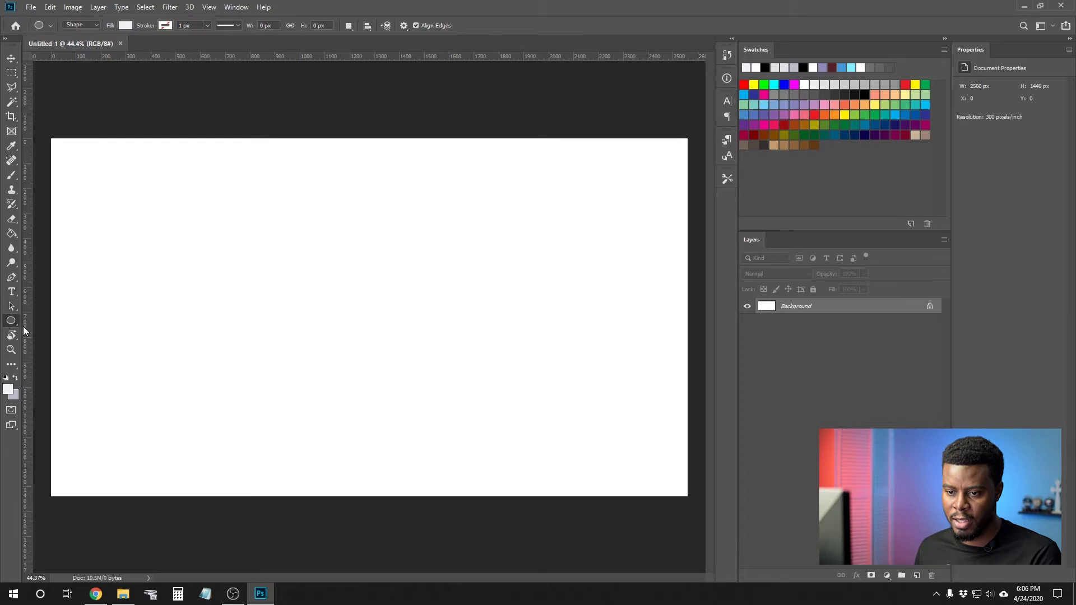
key(shift+u)
key(shift+u)
key(shift+u)
key(shift+u)
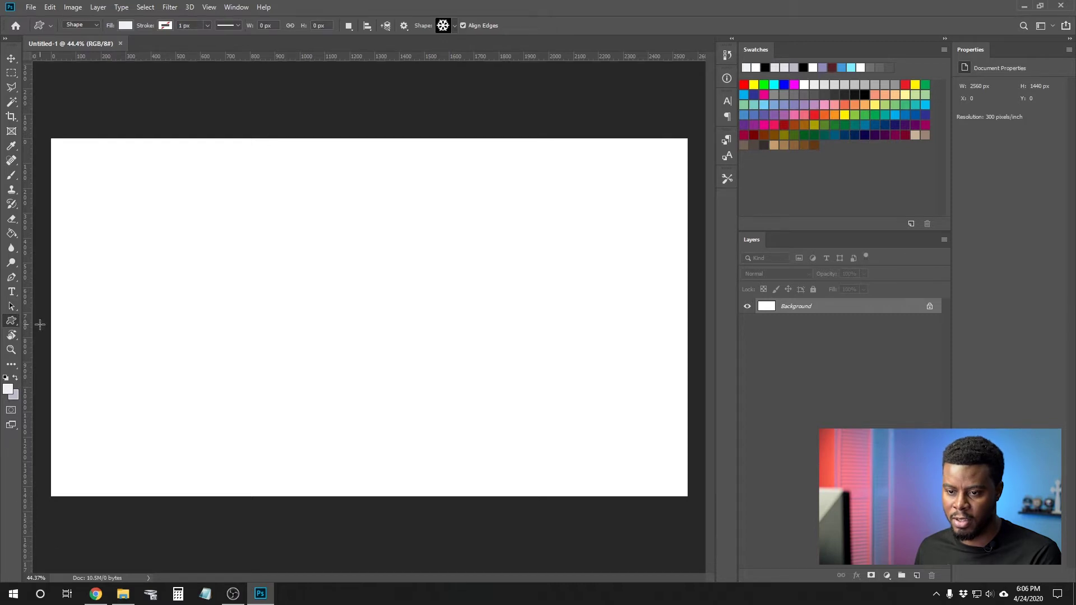
key(shift+u)
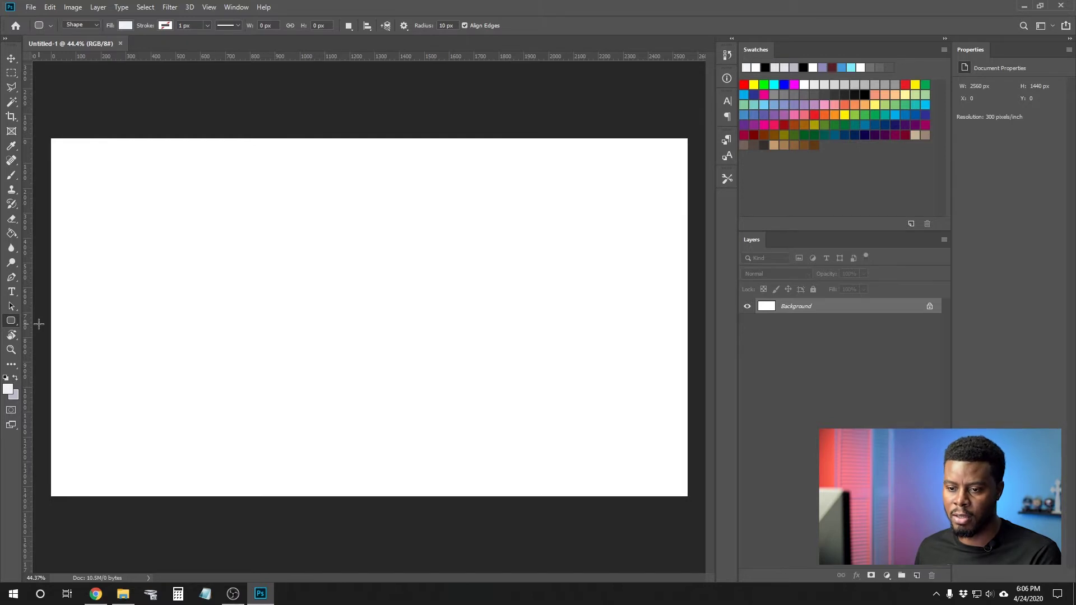
key(shift+u)
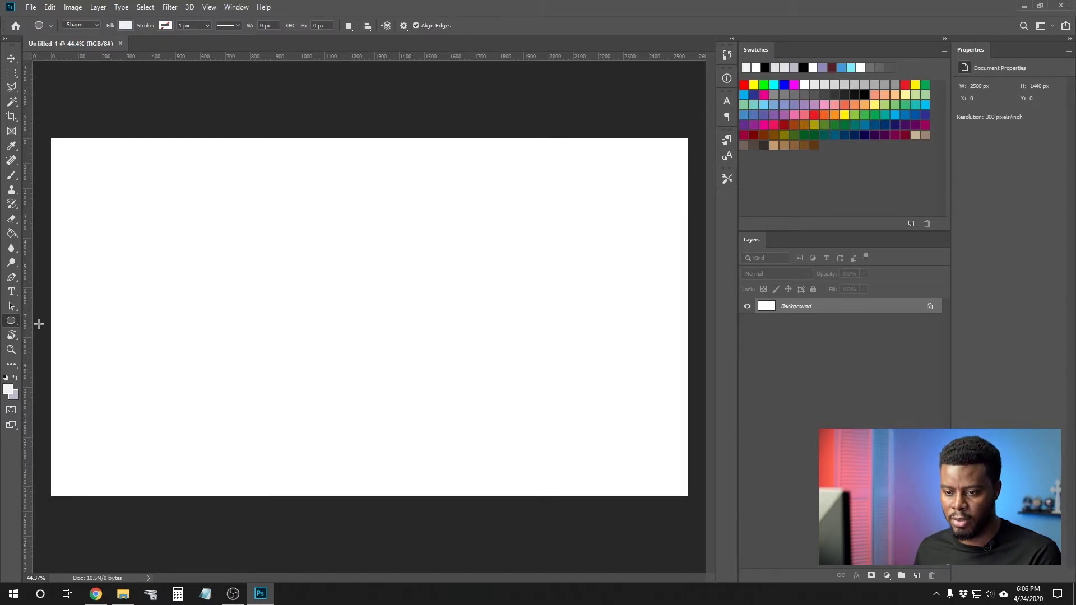
key(shift+u)
key(shift+u)
key(shift+u)
key(shift+u)
mouse_move(51, 264)
mouse_down()
mouse_move(277, 311)
mouse_move(624, 353)
mouse_move(689, 344)
mouse_up()
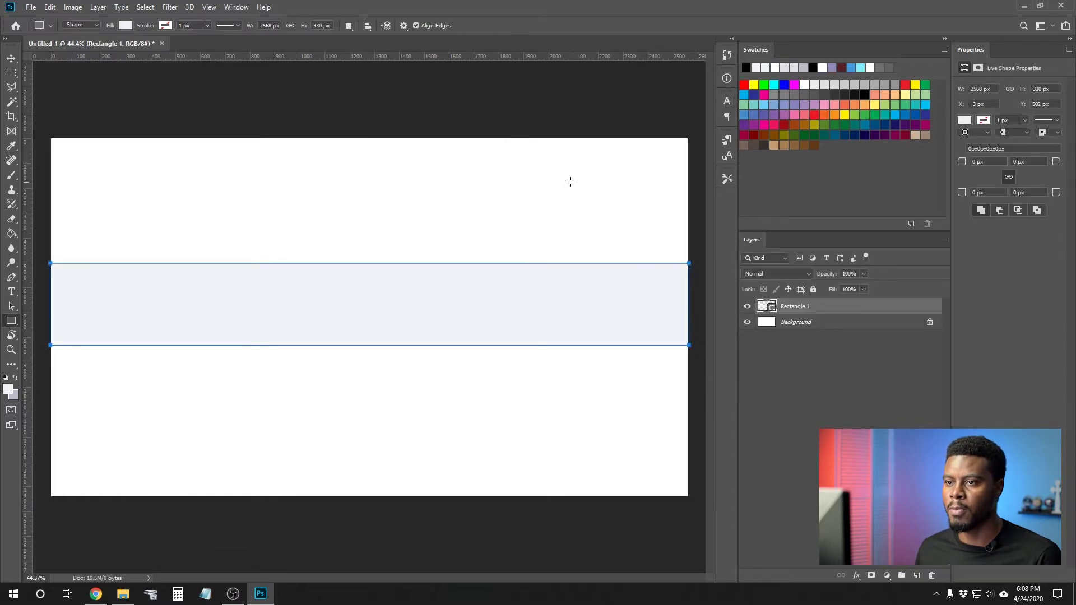
- Fill Rectangle 1 with bright blue
click(125, 26)
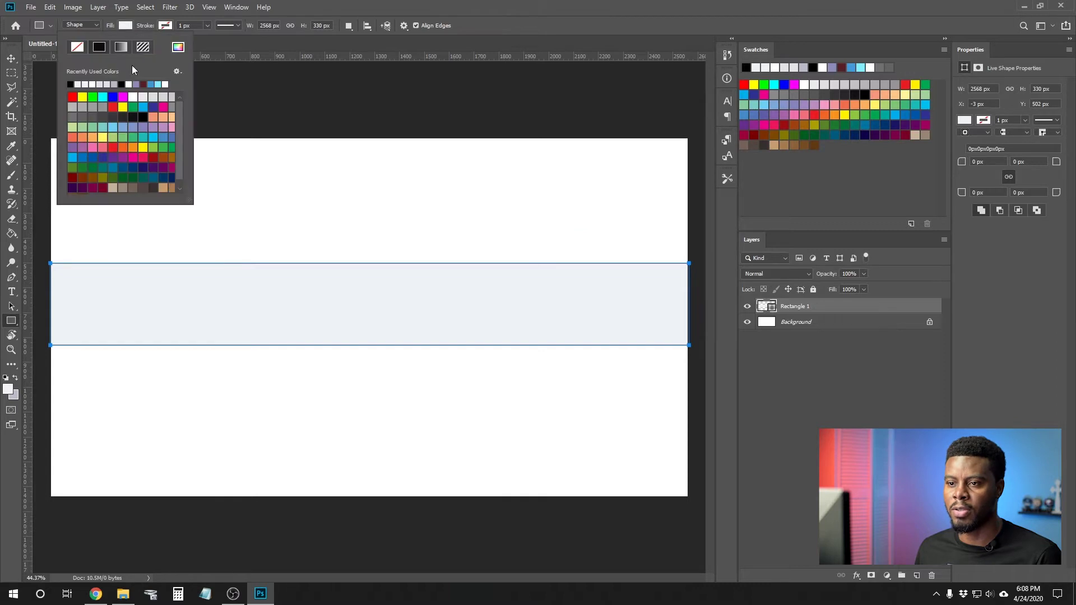
click(140, 107)
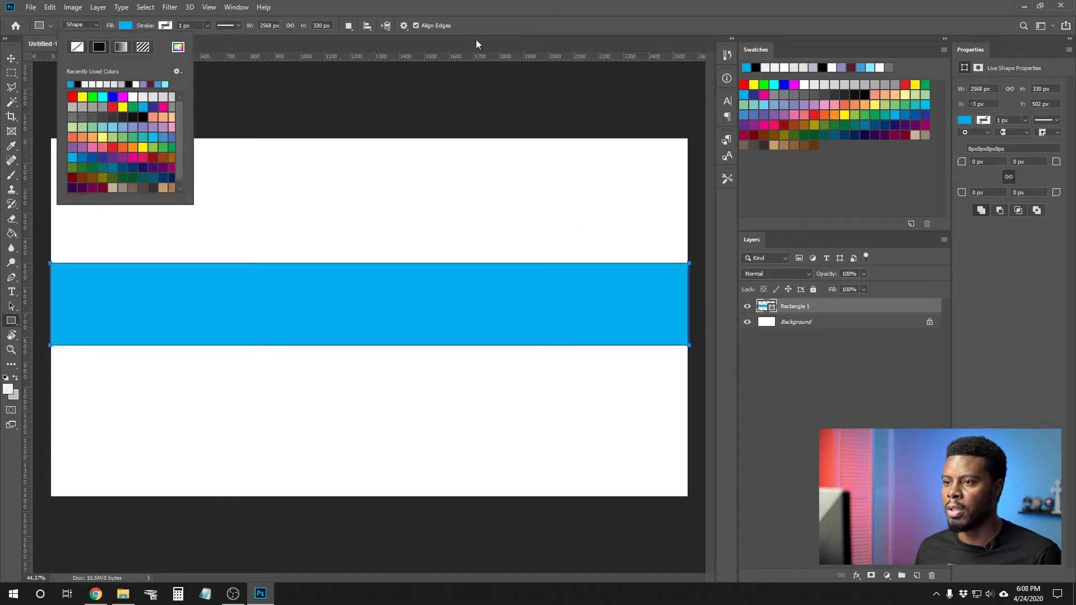
click(261, 26)
- Size Rectangle 1 to 2560 × 423 px and lock its proportions
click(267, 25)
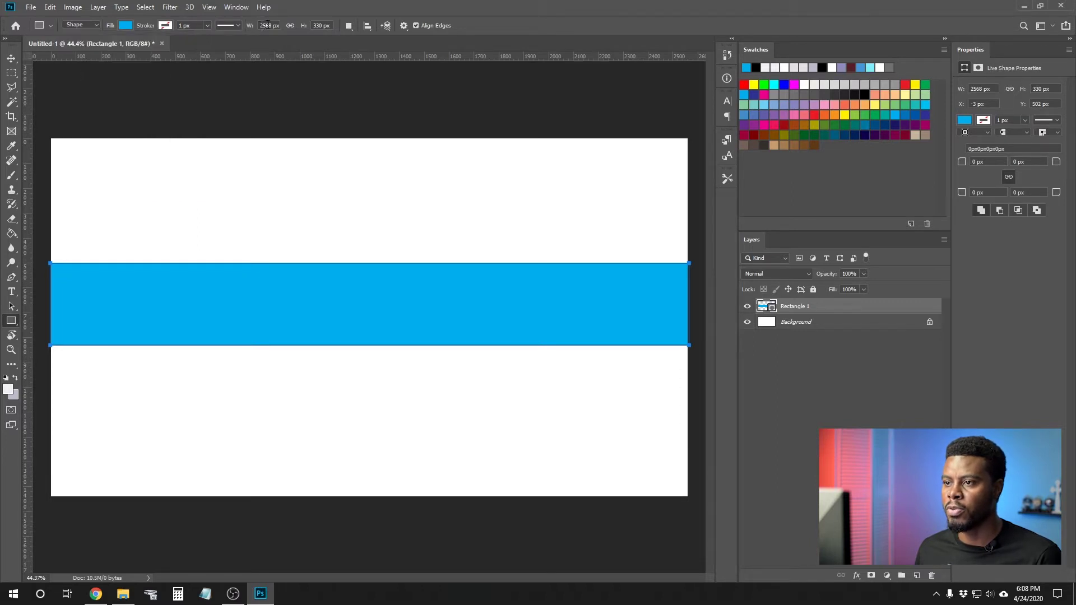
drag(267, 25, 281, 22)
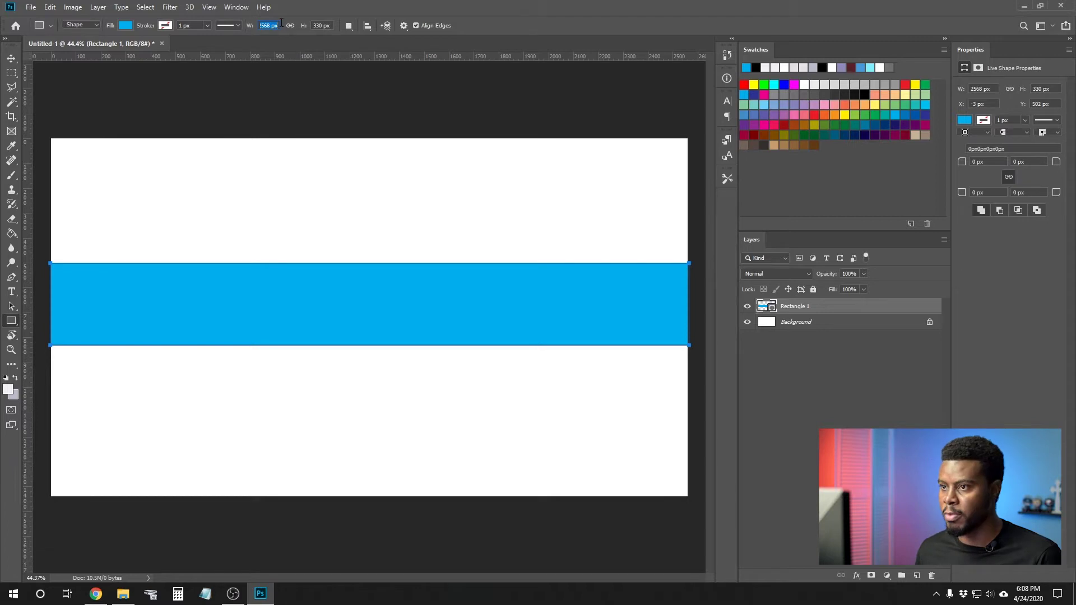
text(25)
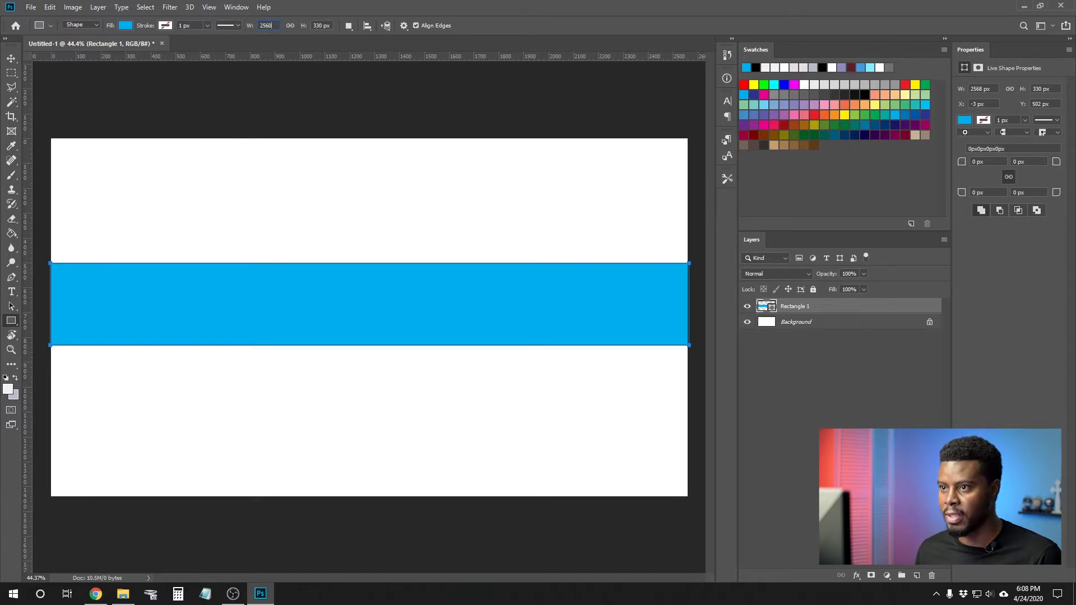
text(60)
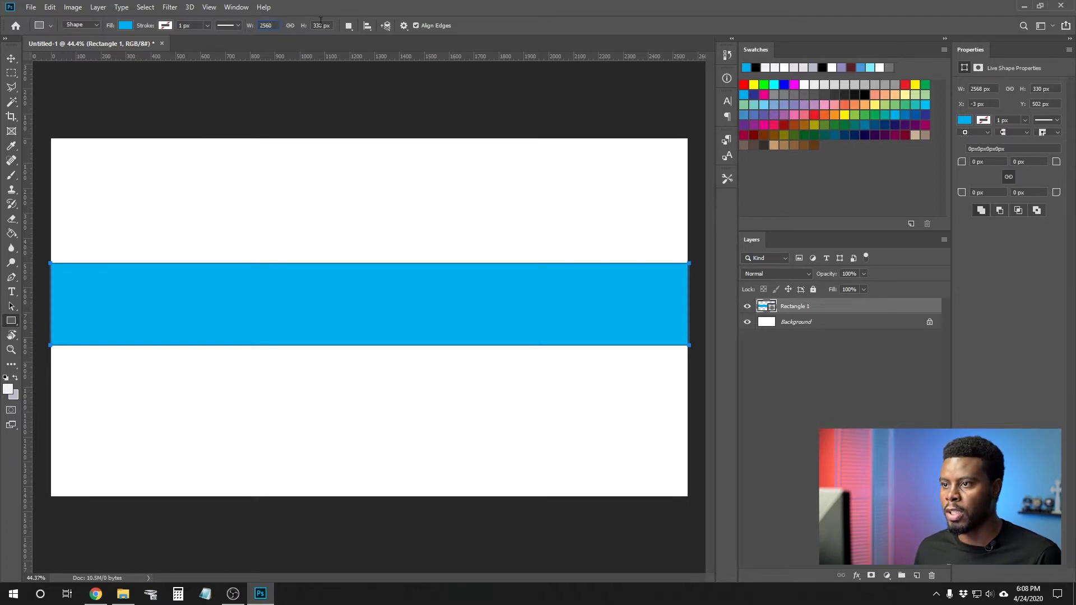
click(318, 25)
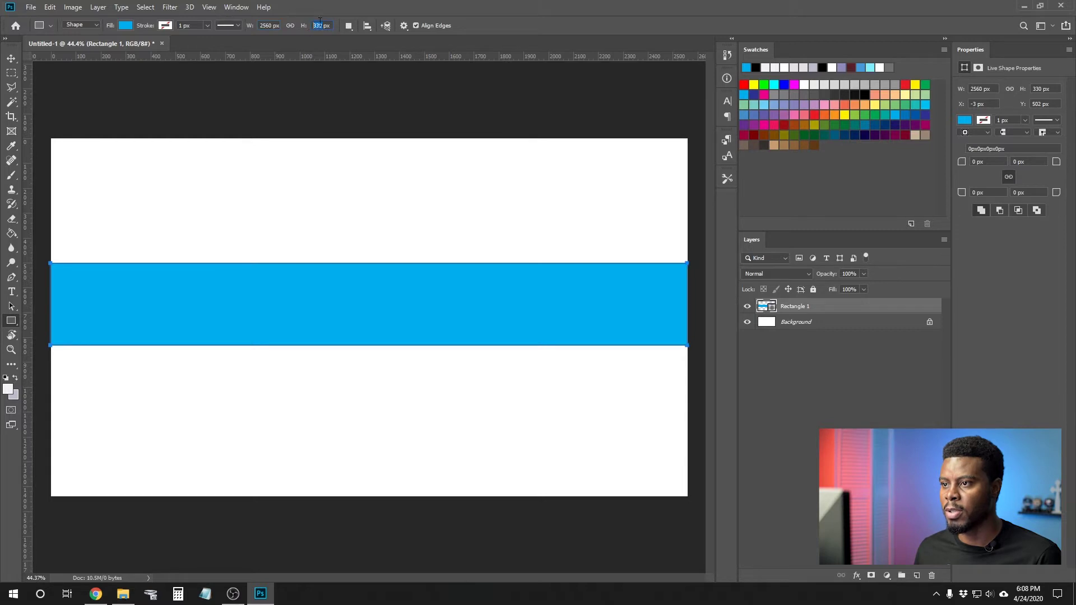
text(423)
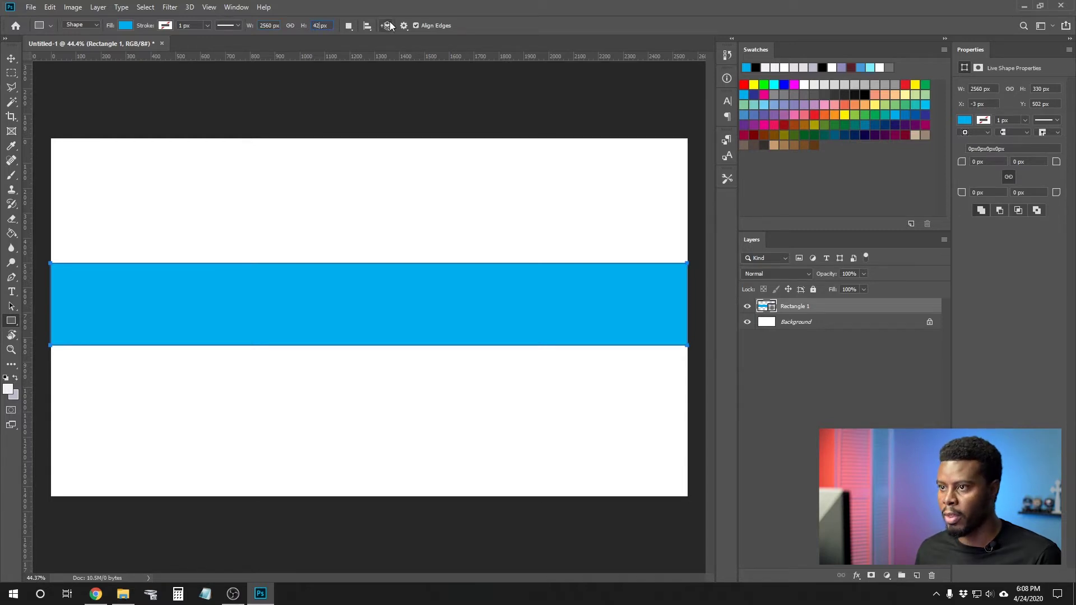
key(Return)
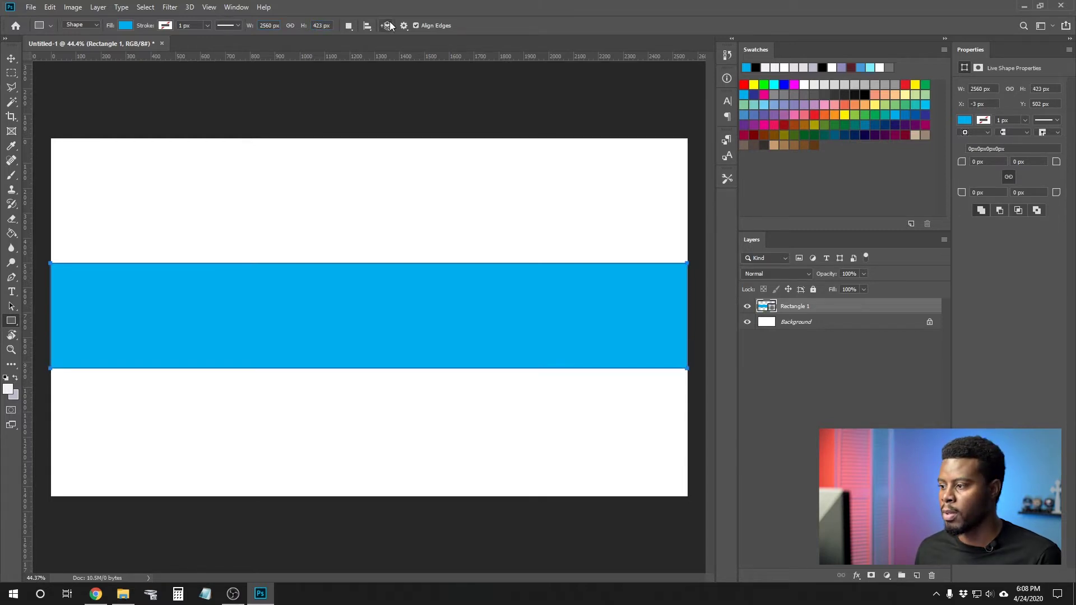
click(291, 26)
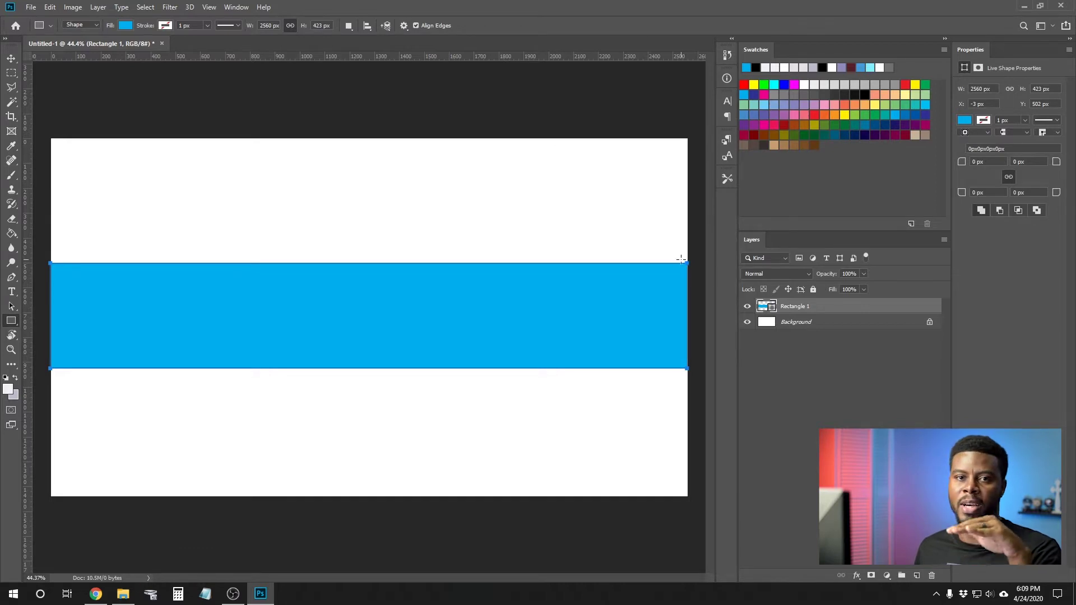
- Centre the blue Rectangle 1 band vertically on the canvas against the Background layer
shift+click(819, 328)
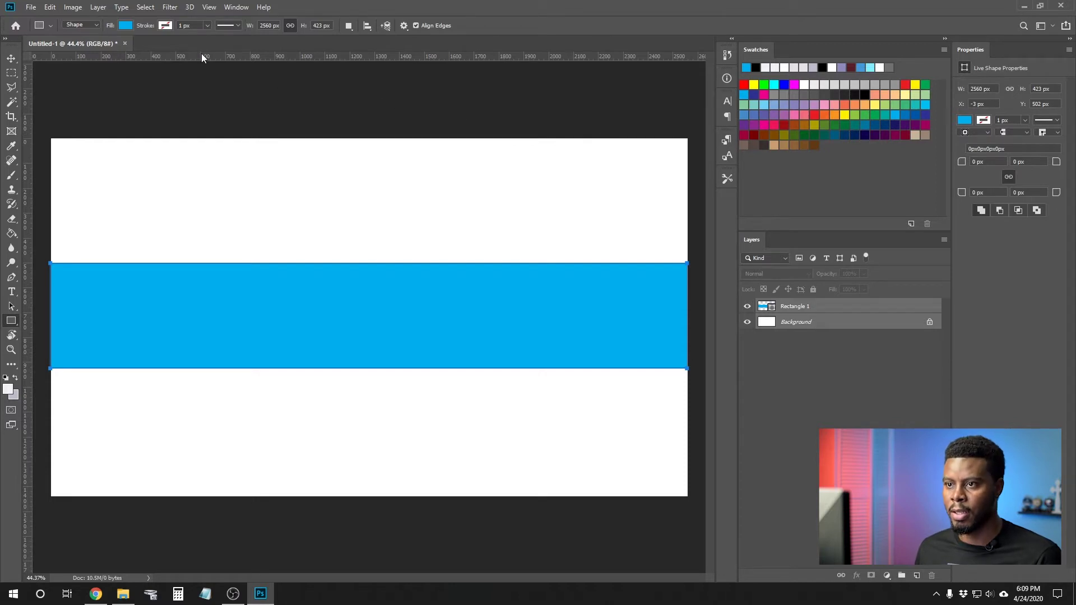
key(v)
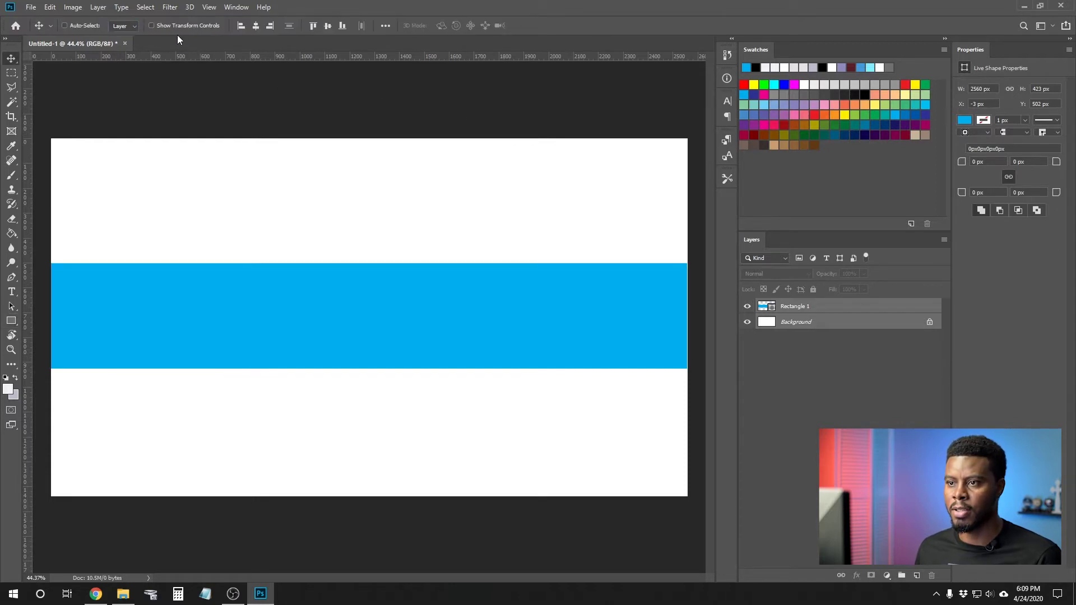
click(257, 28)
key(u)
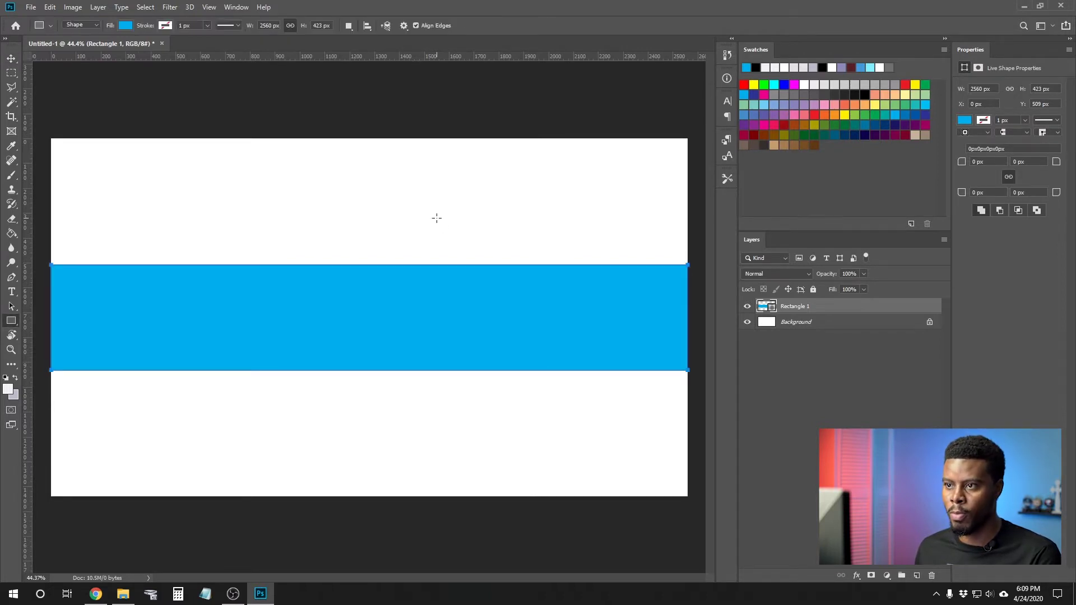
key(v)
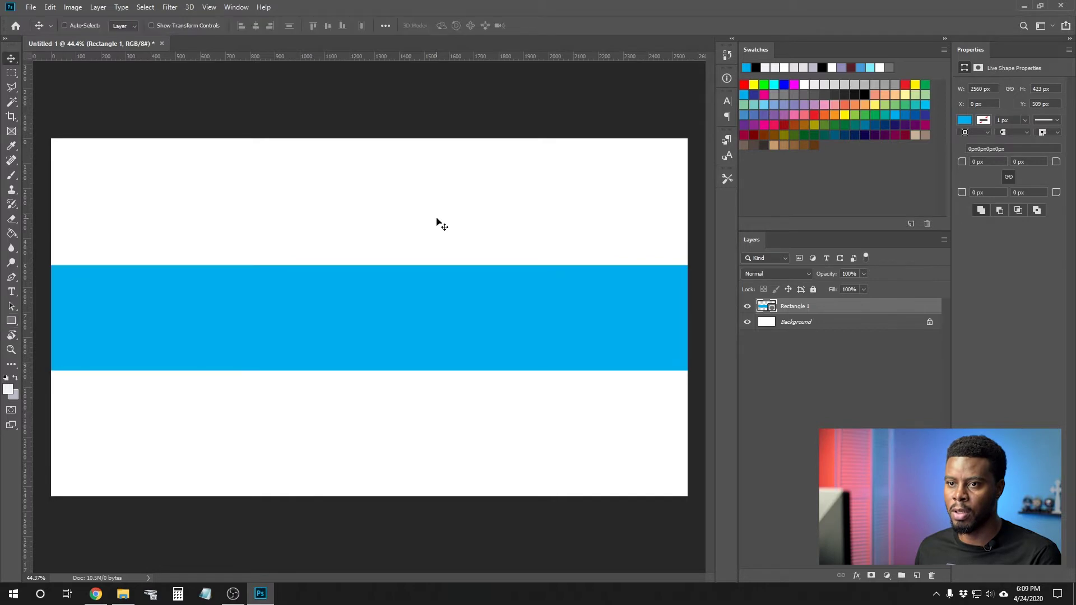
shift+click(792, 322)
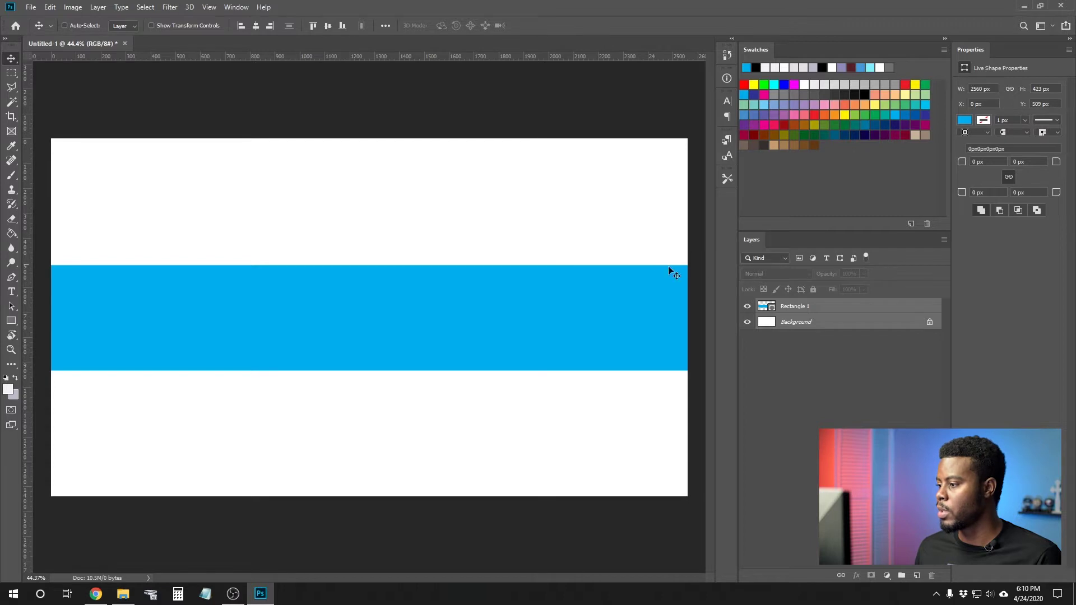
click(798, 309)
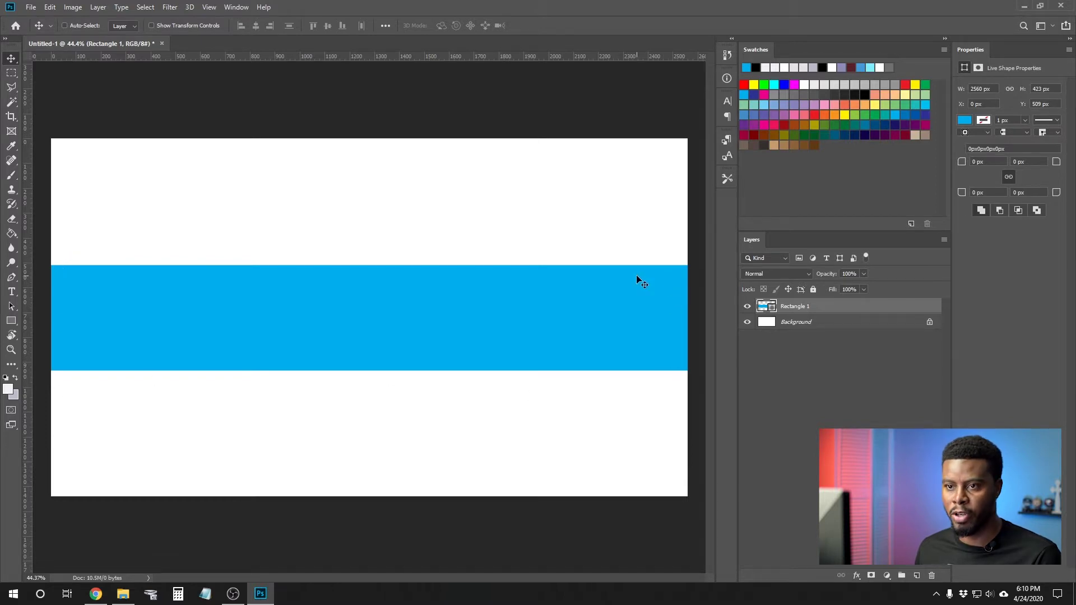
key(u)
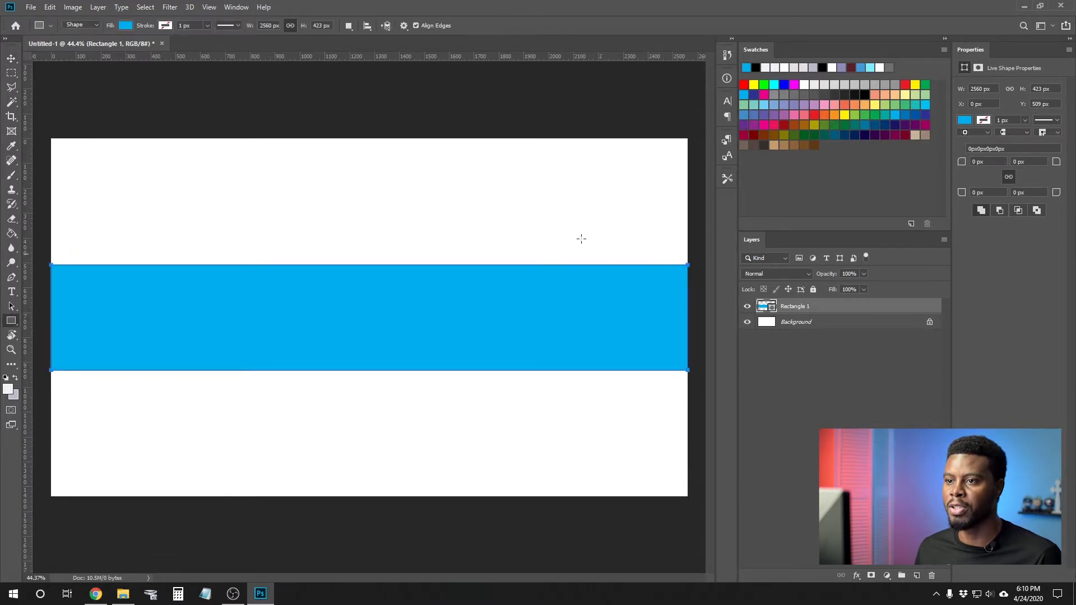
click(165, 25)
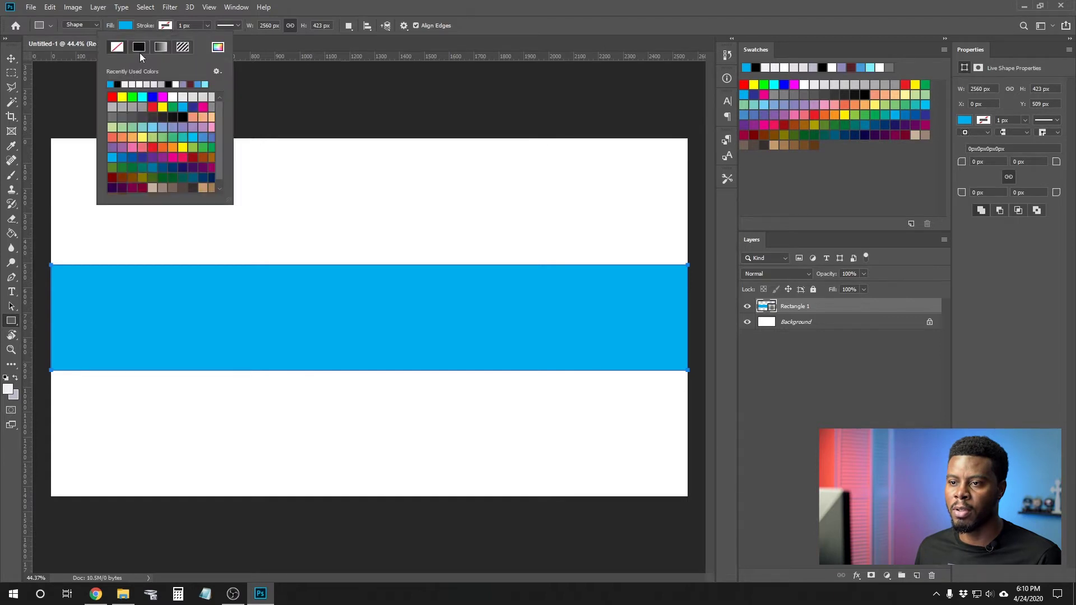
- Give Rectangle 1 a 2 px blue stroke and no fill
click(183, 106)
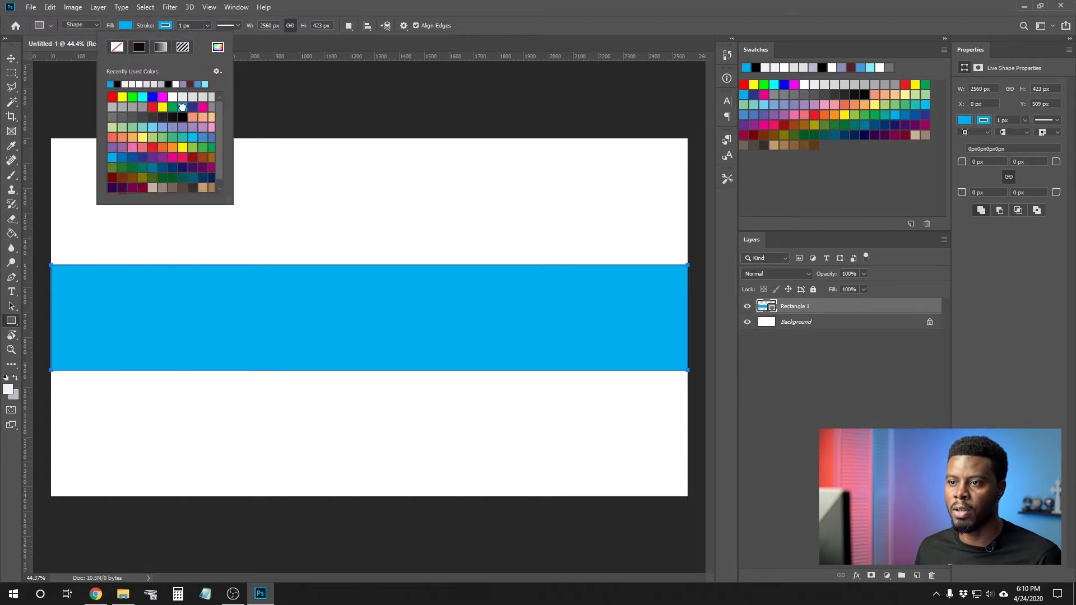
click(195, 26)
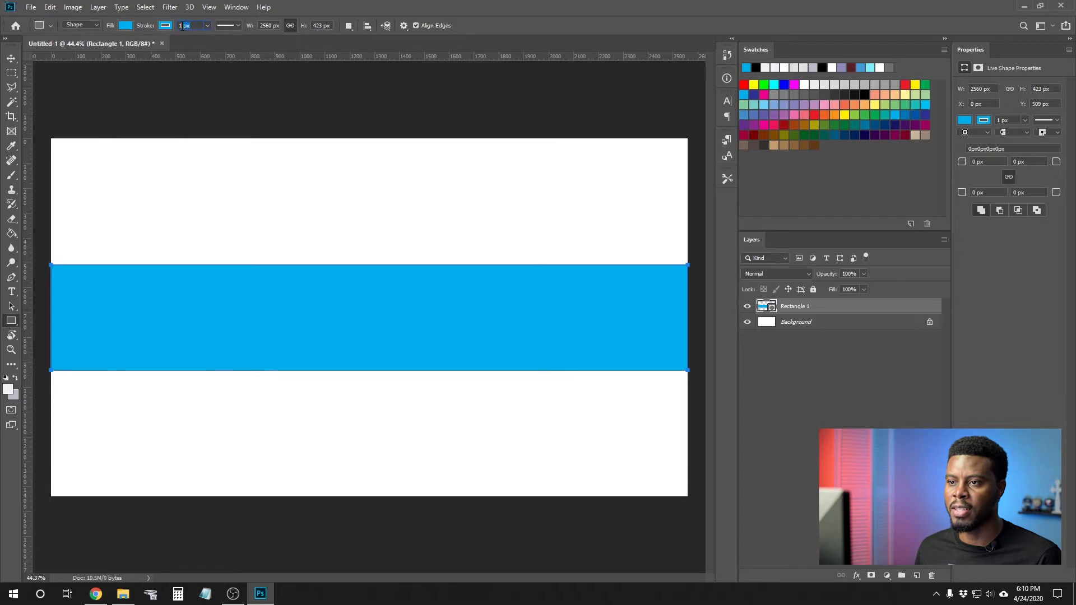
key(Up)
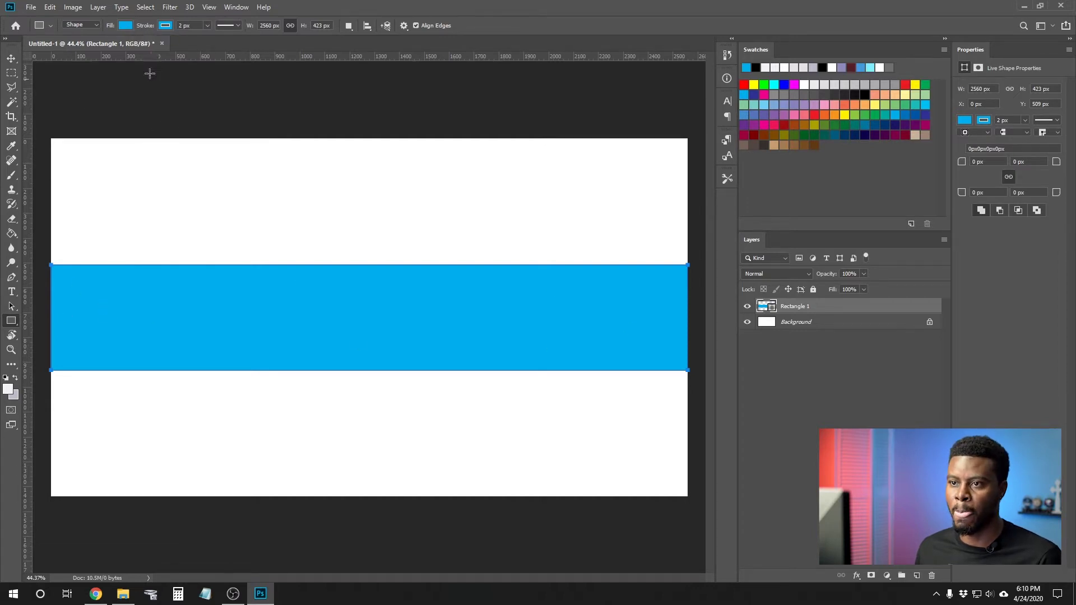
click(126, 25)
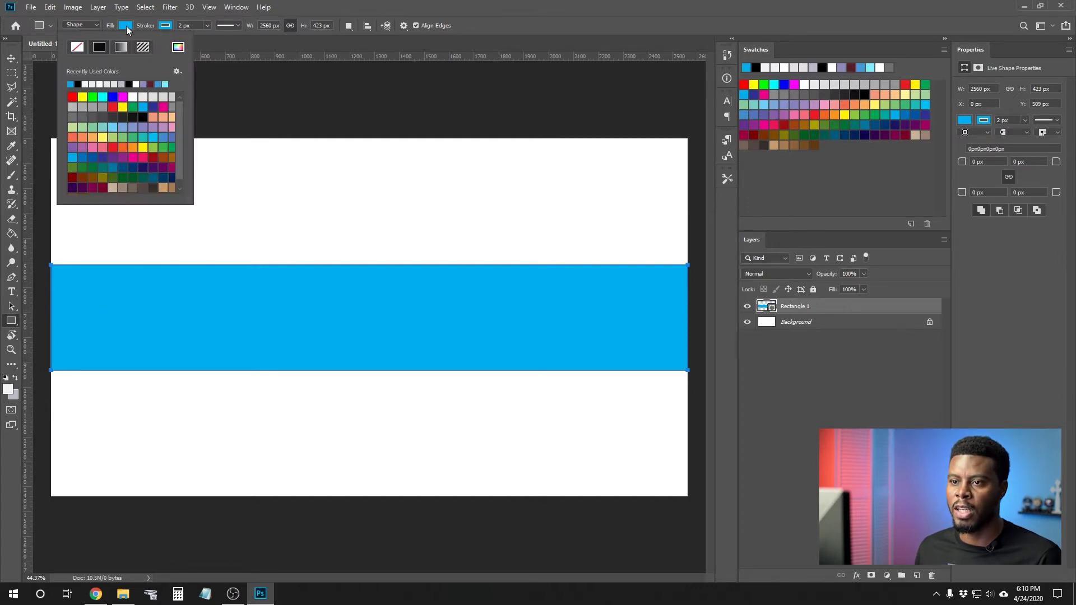
click(80, 48)
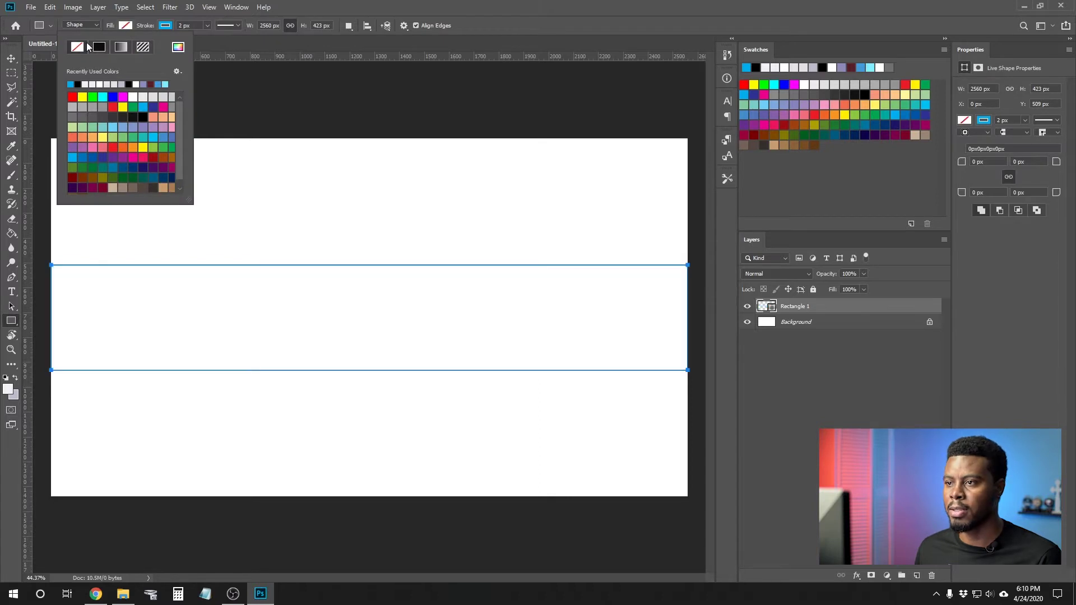
click(389, 5)
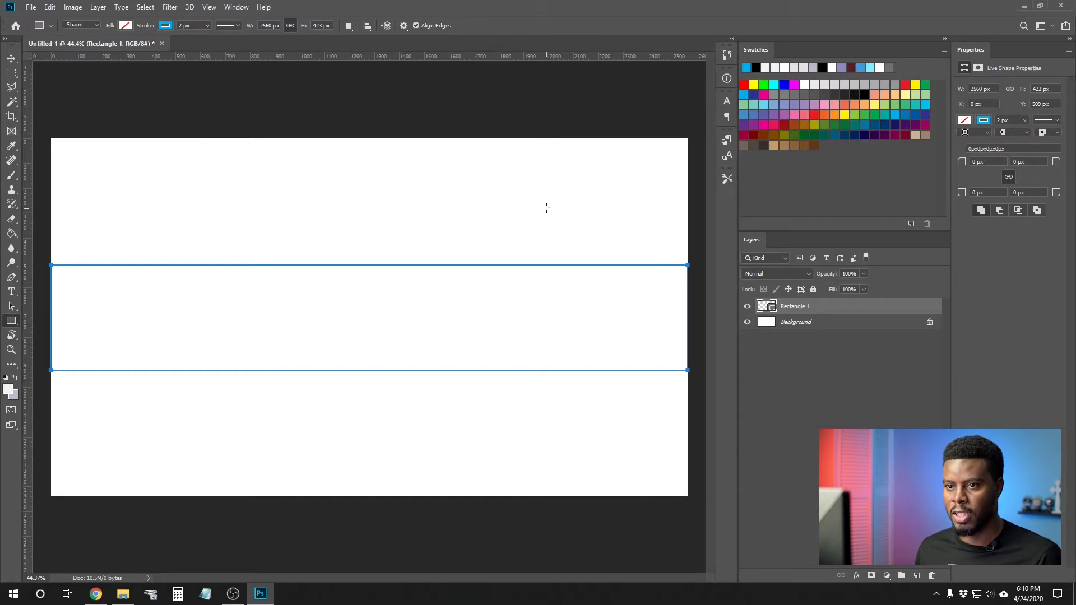
key(v)
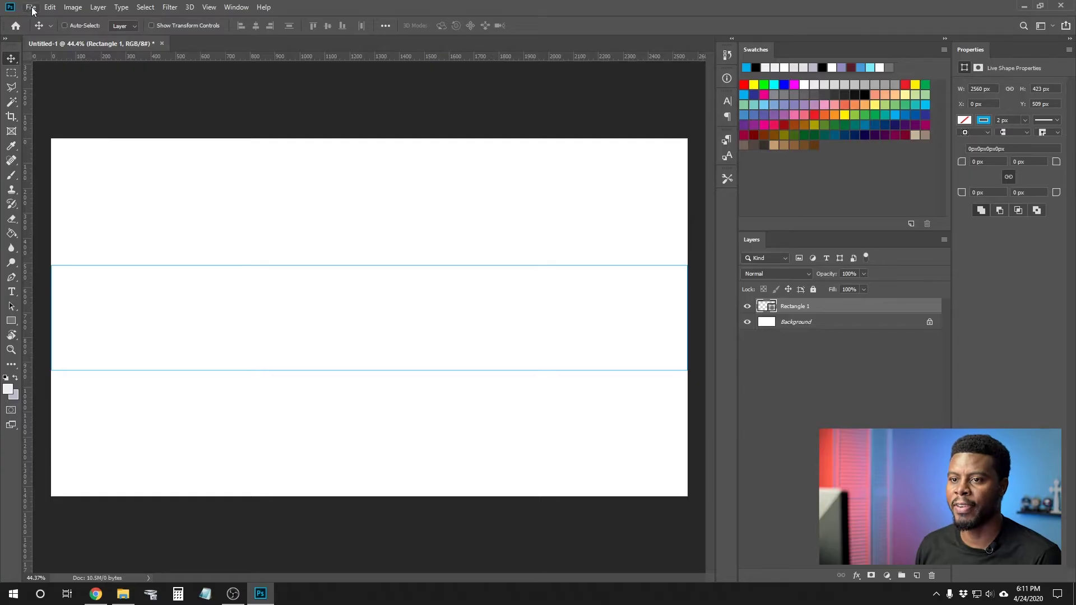
- Save the banner as 'LSPV 016 YouTube Banner' in the Desktop's LPSV 016 folder
click(31, 7)
click(62, 120)
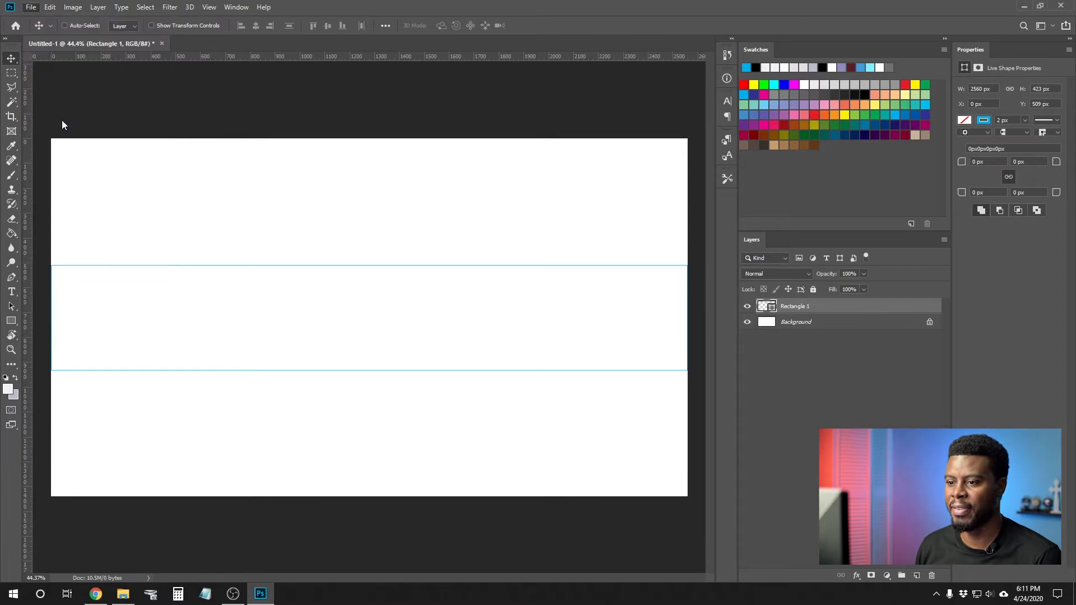
click(220, 258)
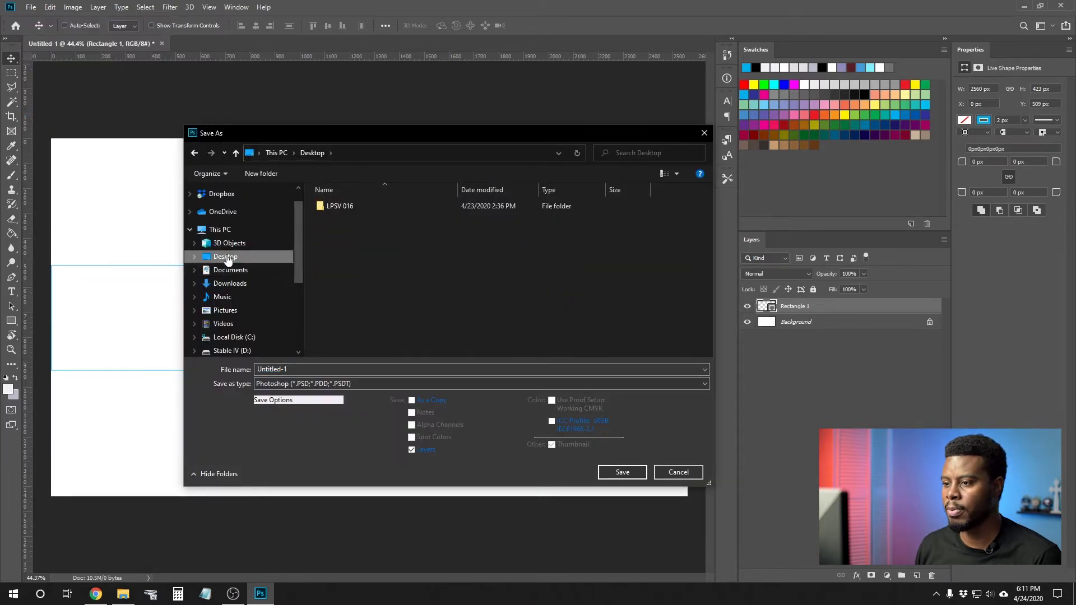
double_click(378, 205)
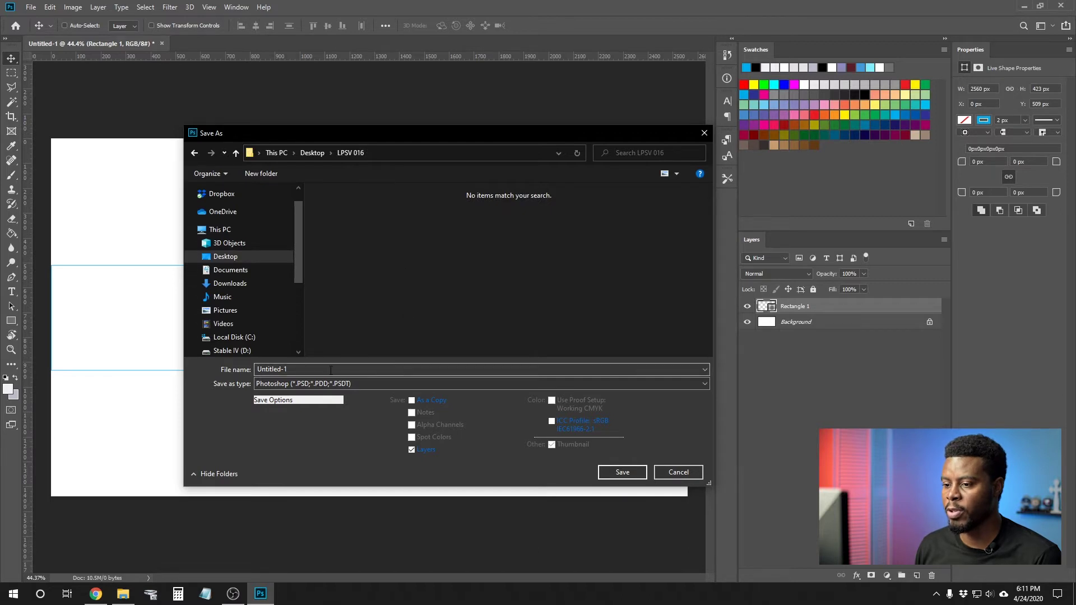
text(LSPV 0)
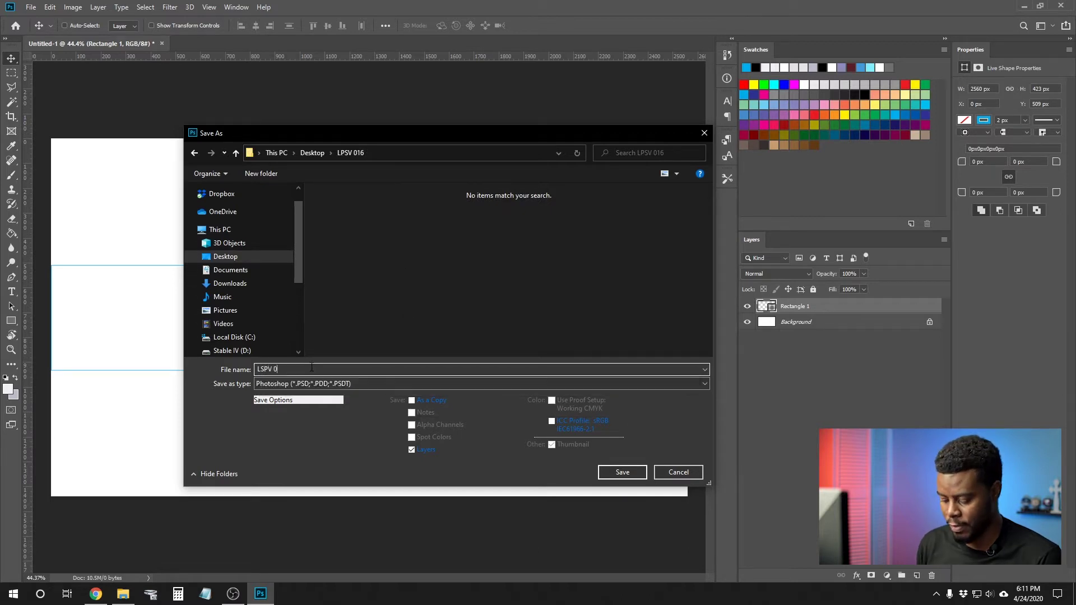
text(16 YouTube Banner)
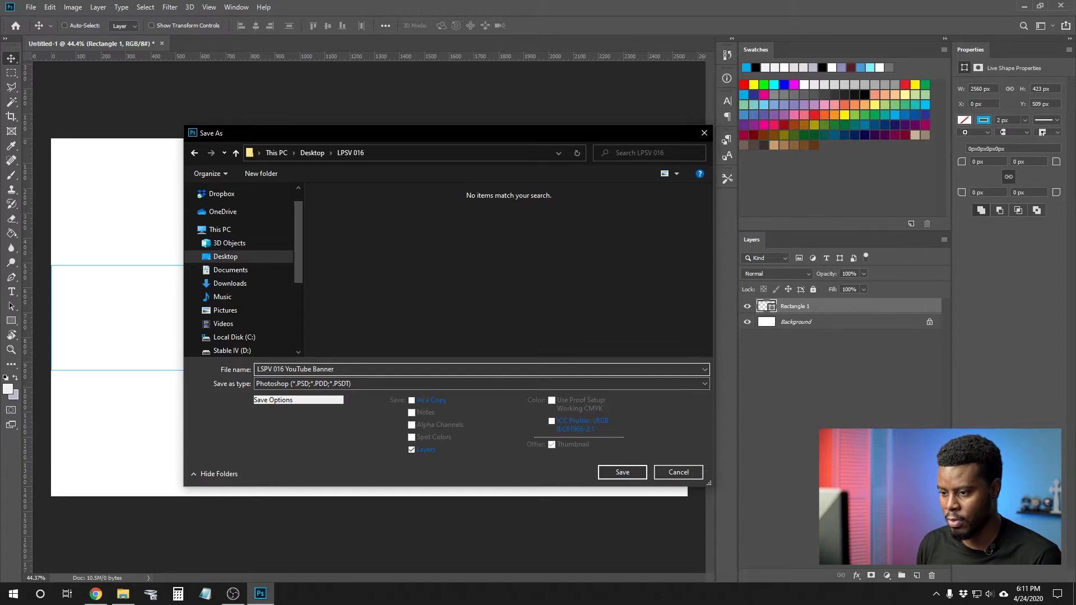
click(622, 473)
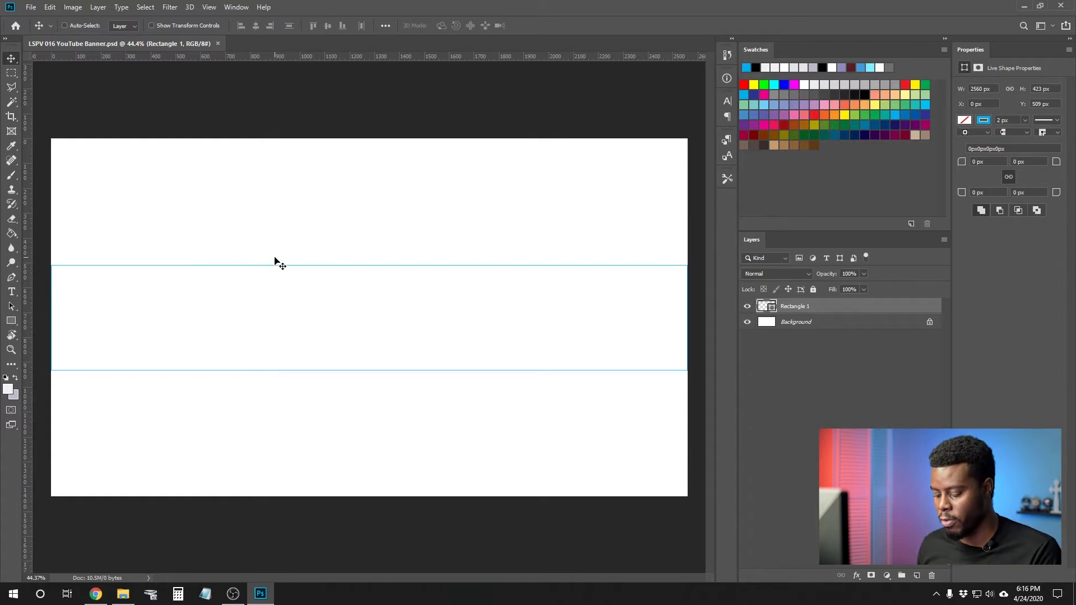
- Duplicate the outlined rectangle layer and rename the copy 'Rectangle Mobile'
key(u)
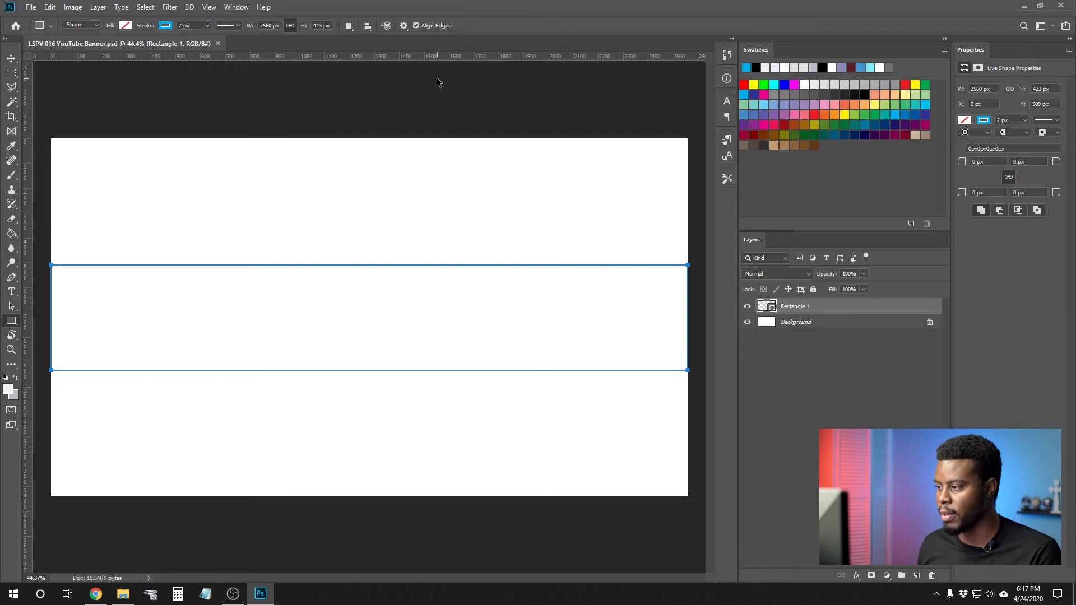
key(ctrl+j)
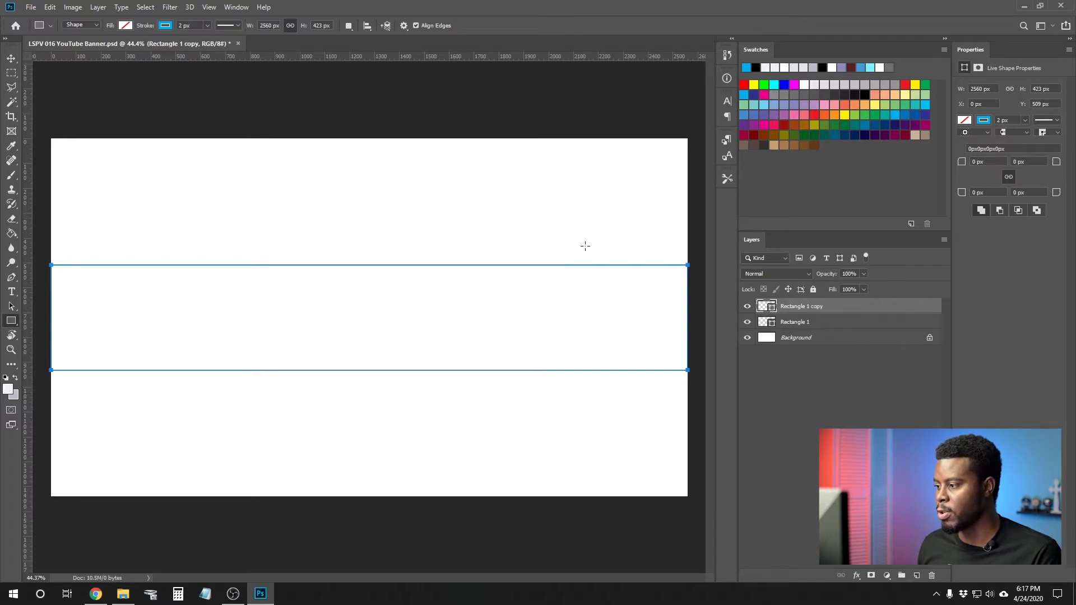
double_click(809, 307)
drag(809, 307, 844, 308)
text(Mobile)
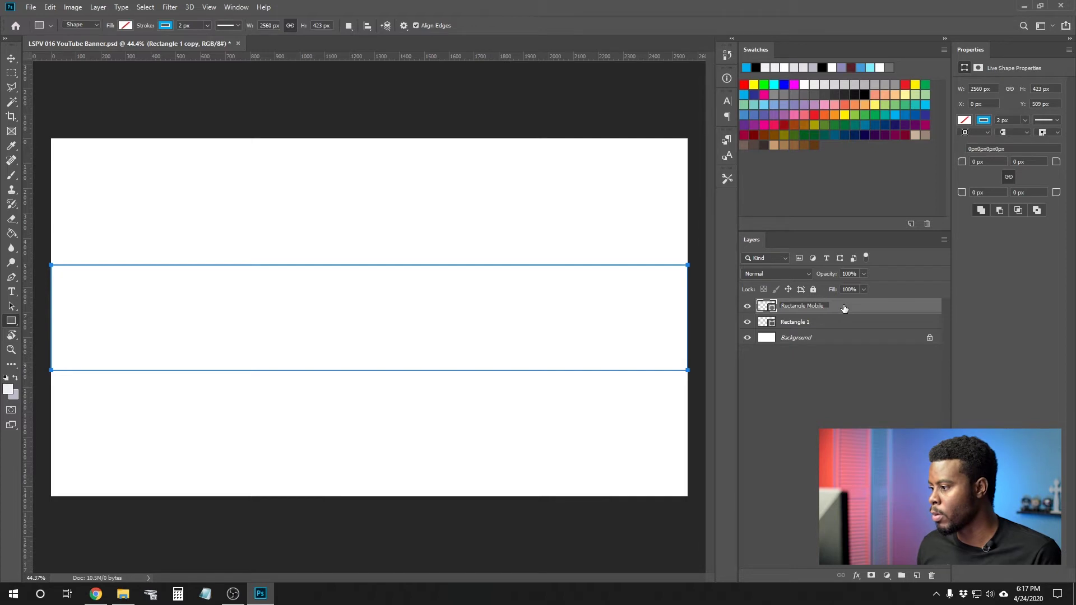
key(Return)
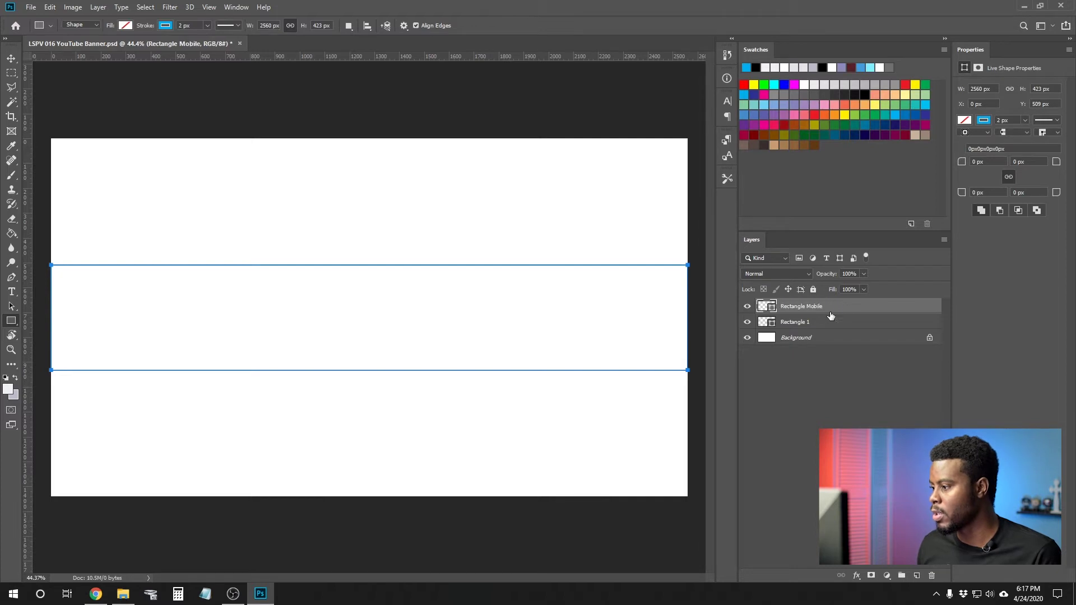
- Rename the two layers 'Mobile Device Guide' and 'Desktop Guide', selecting Mobile Device Guide
double_click(815, 308)
text(Mobile Device Guide)
key(Return)
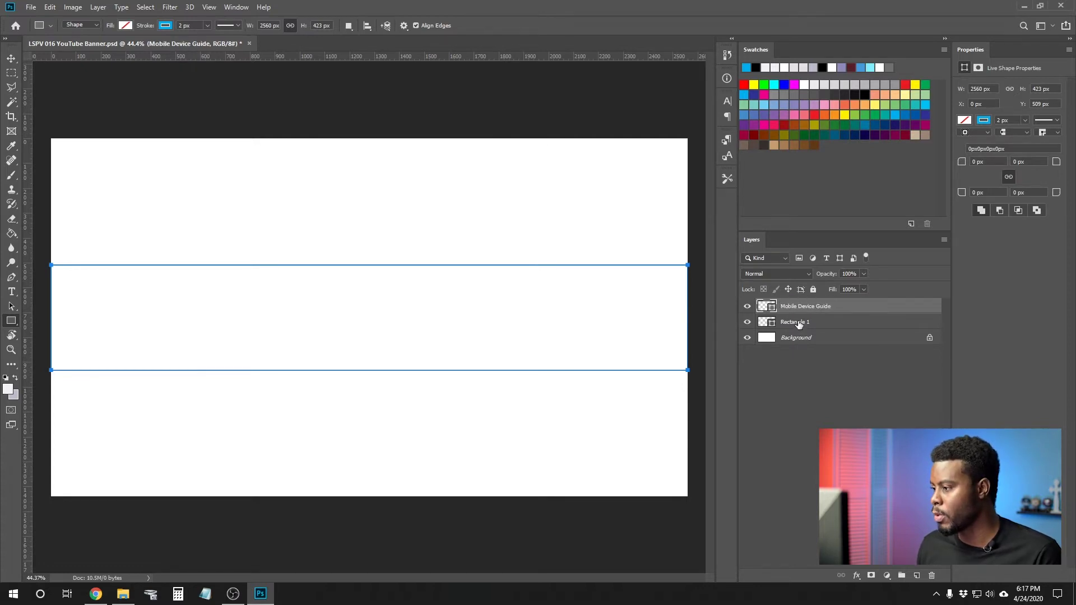
double_click(799, 323)
text(Desktop Guide)
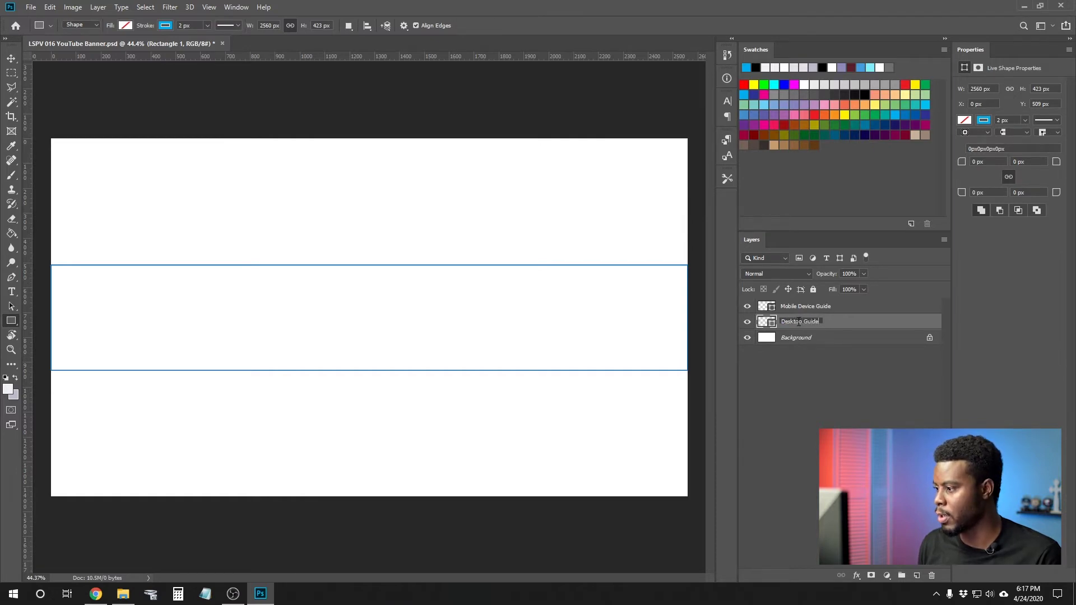
key(Return)
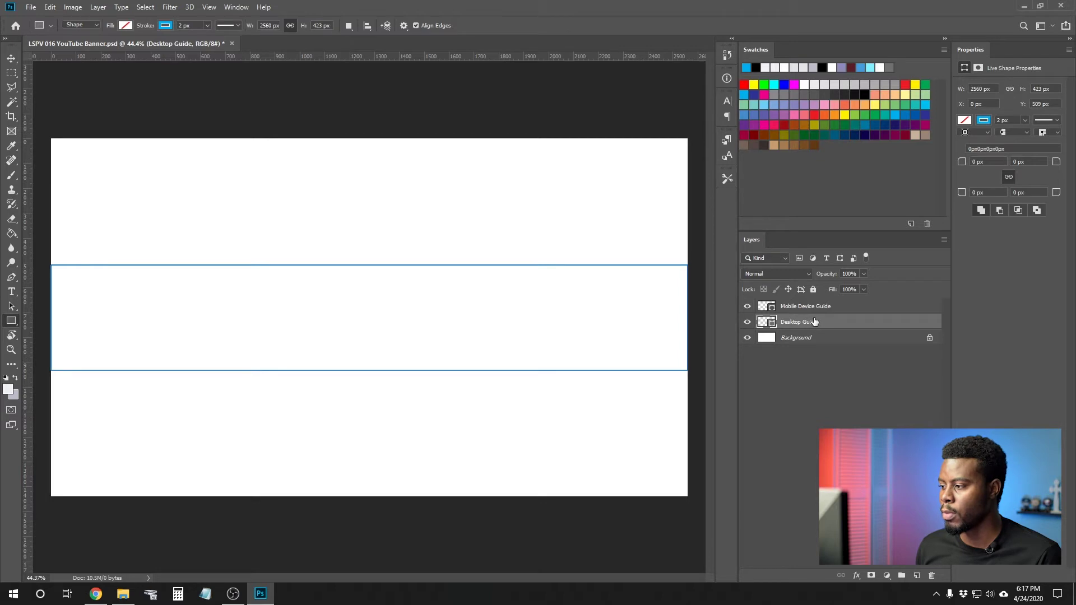
click(815, 308)
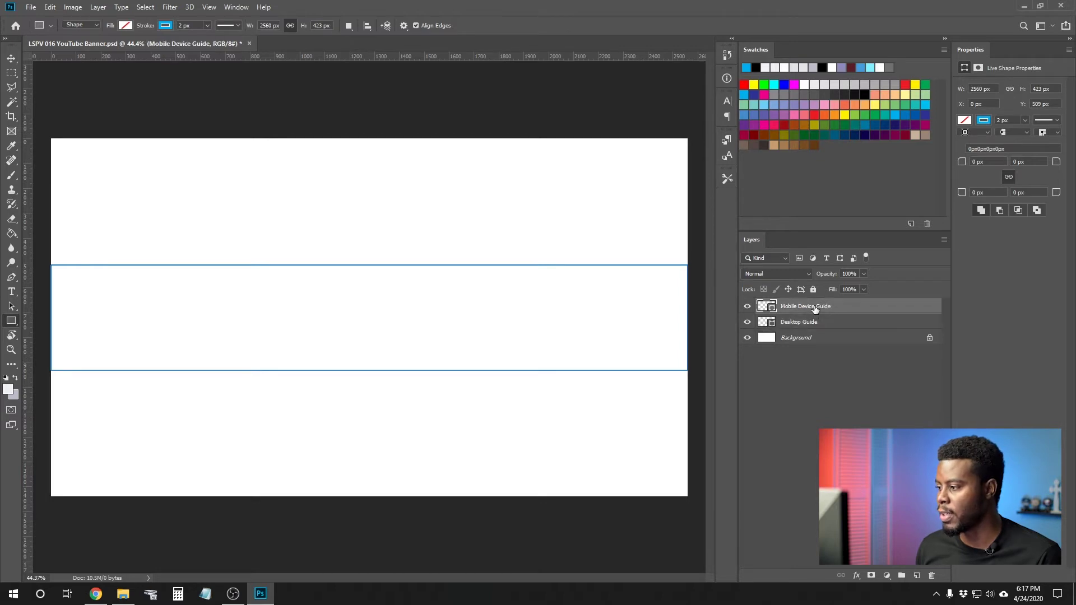
- Change the Mobile Device Guide outline to red
click(165, 25)
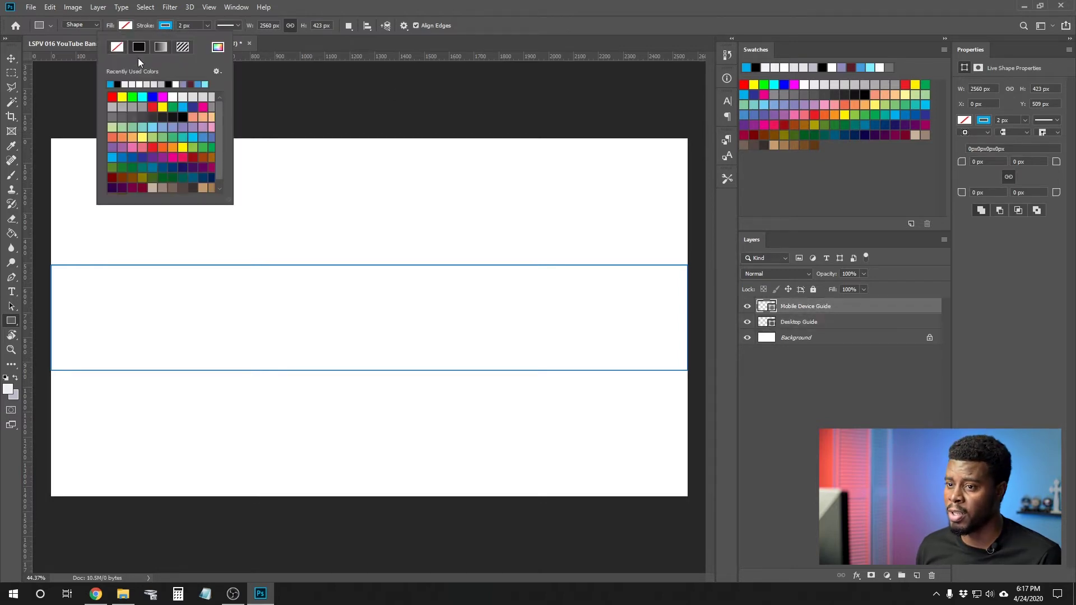
click(153, 106)
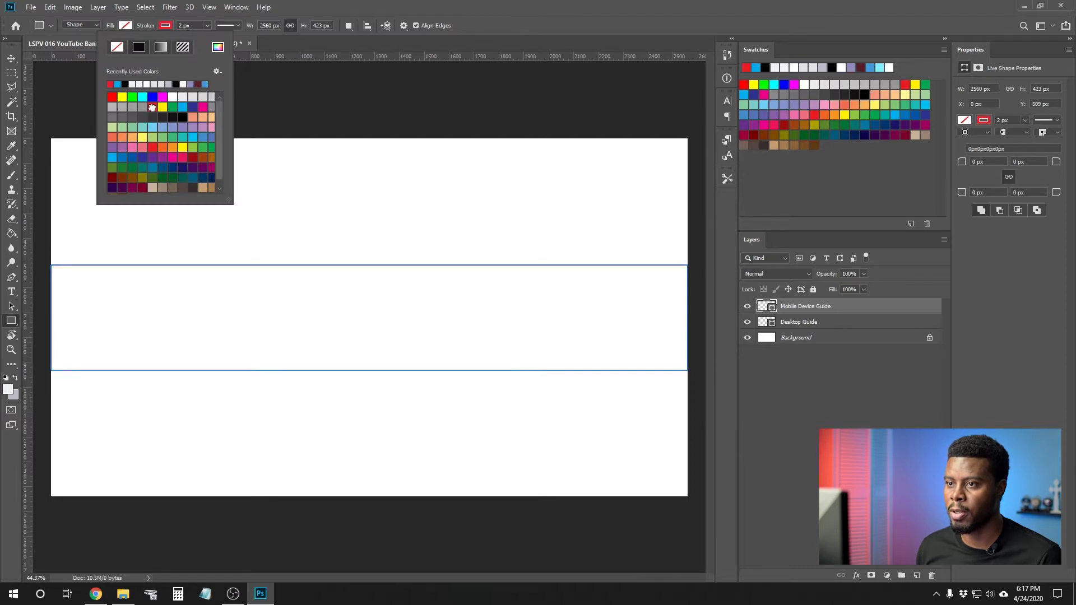
click(288, 25)
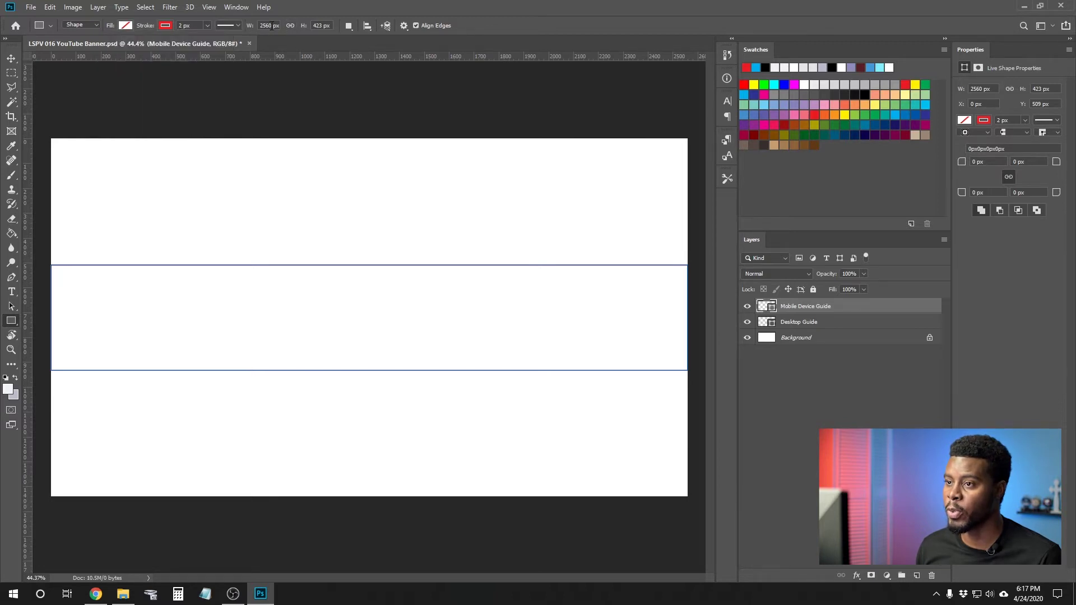
- Narrow the Mobile Device Guide rectangle to 1540 px wide
click(272, 25)
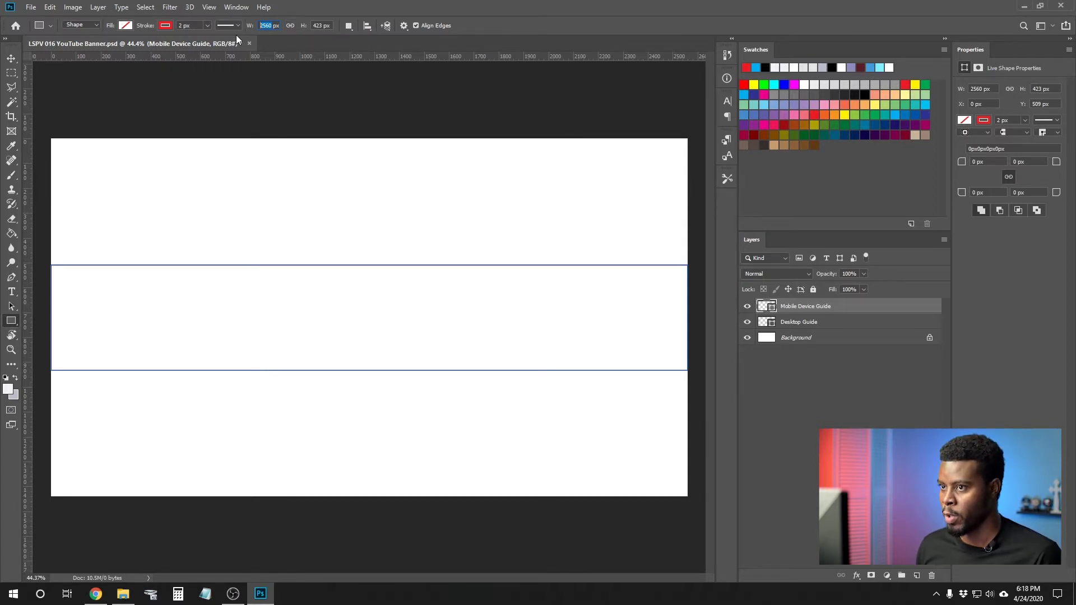
text(15)
text(40)
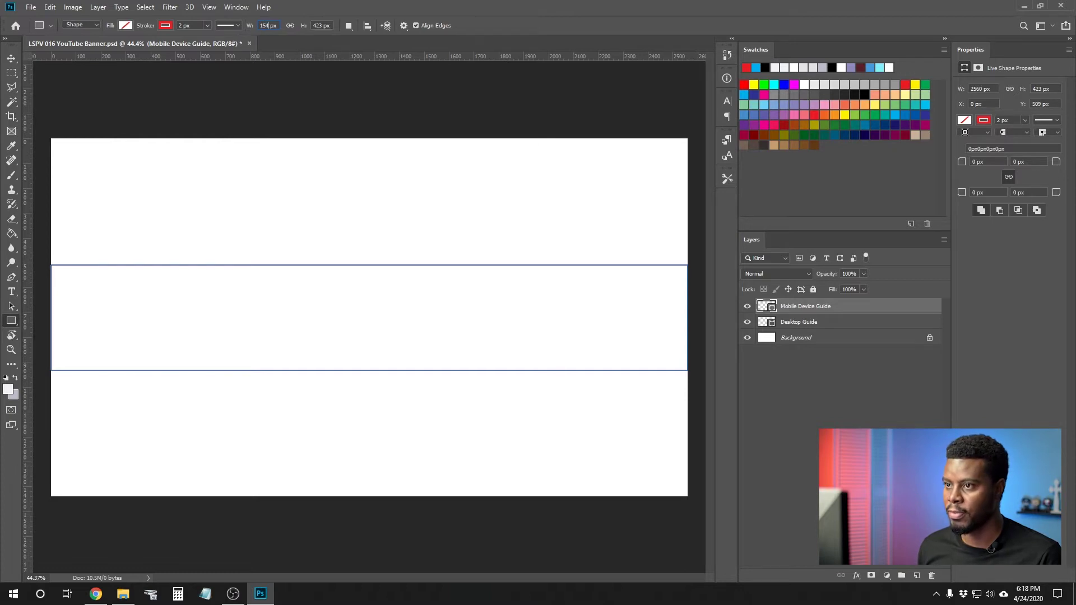
key(Return)
key(Return)
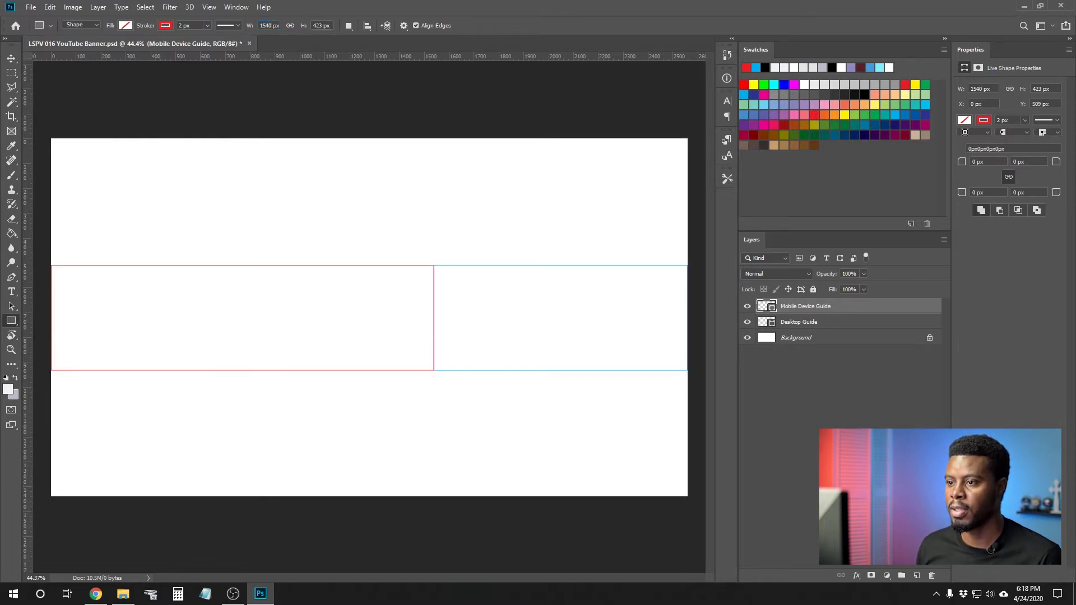
click(291, 28)
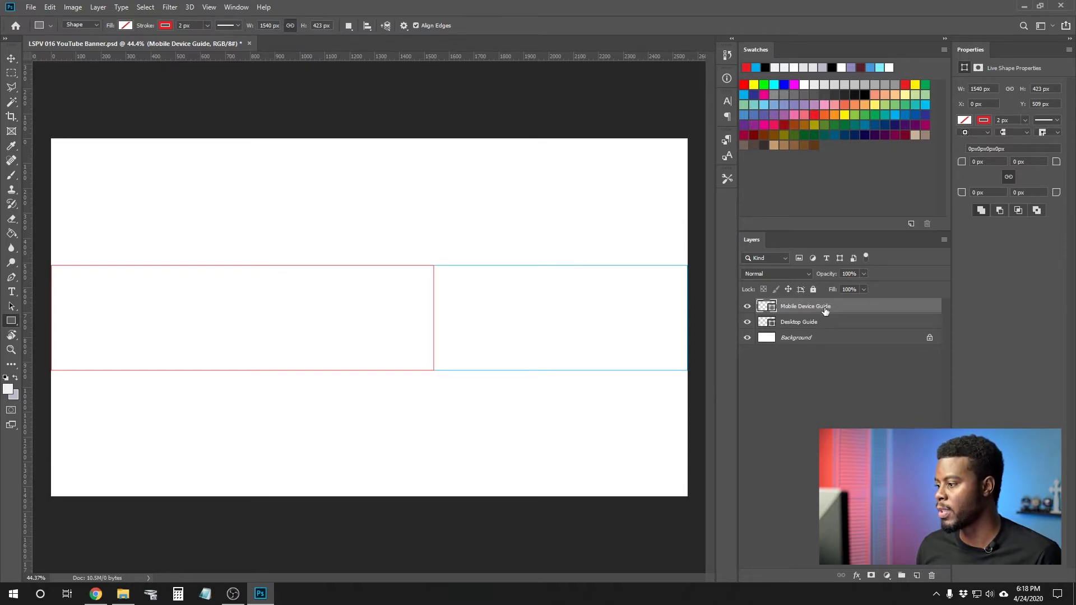
ctrl+click(826, 338)
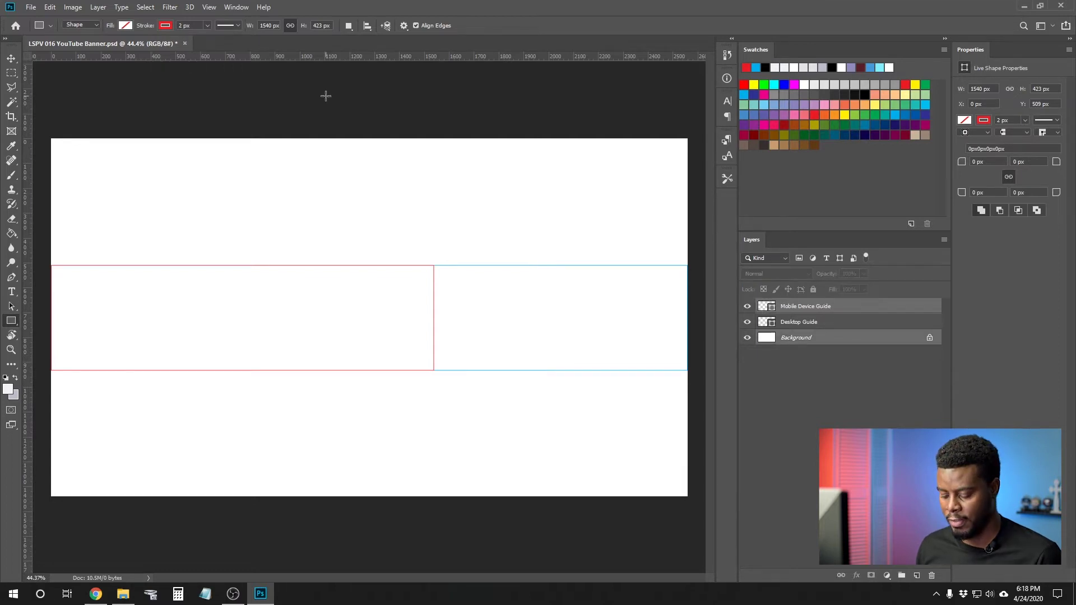
- Centre the red Mobile Device Guide horizontally and drag ruler guides onto its edges
key(v)
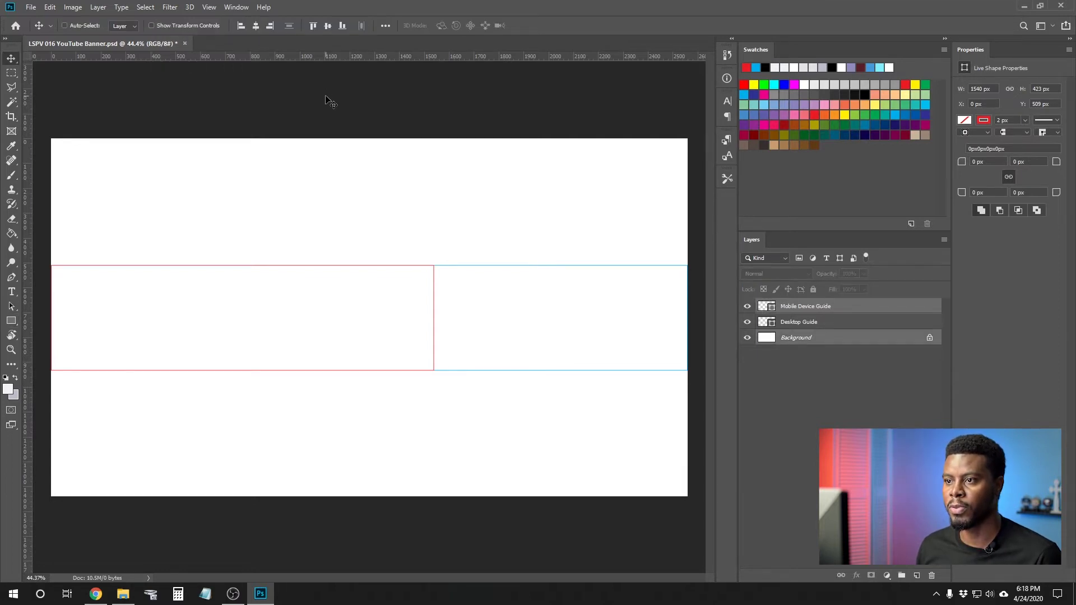
click(256, 25)
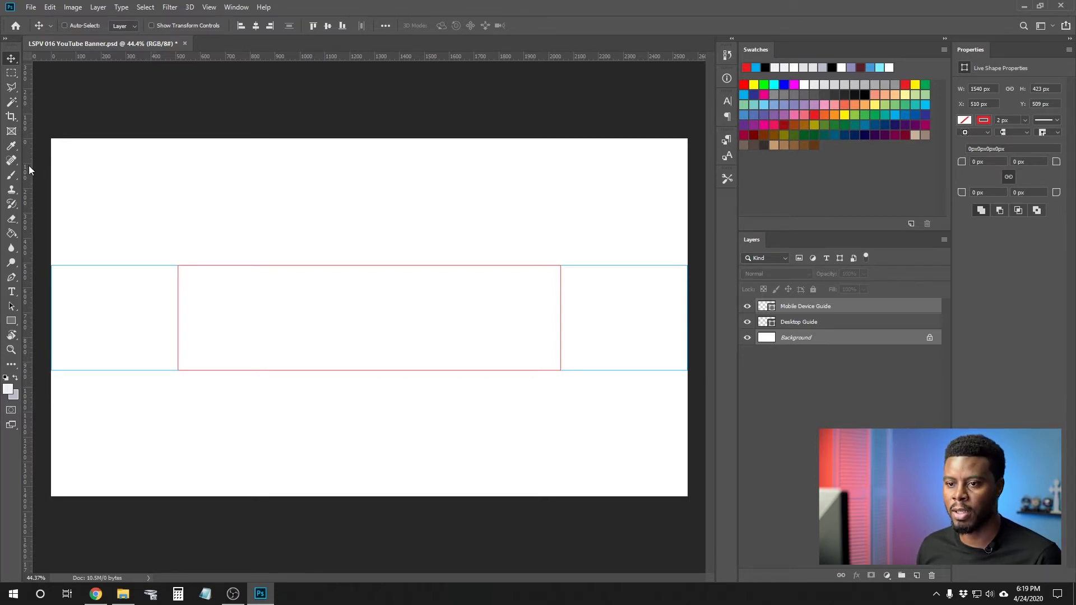
drag(28, 166, 180, 177)
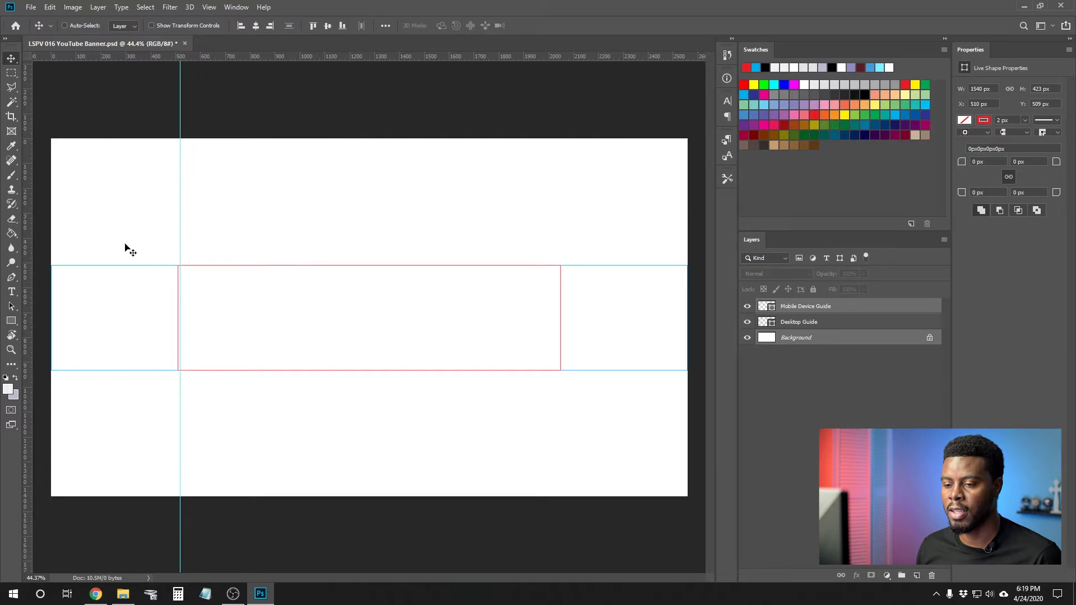
drag(25, 233, 560, 273)
drag(363, 56, 379, 367)
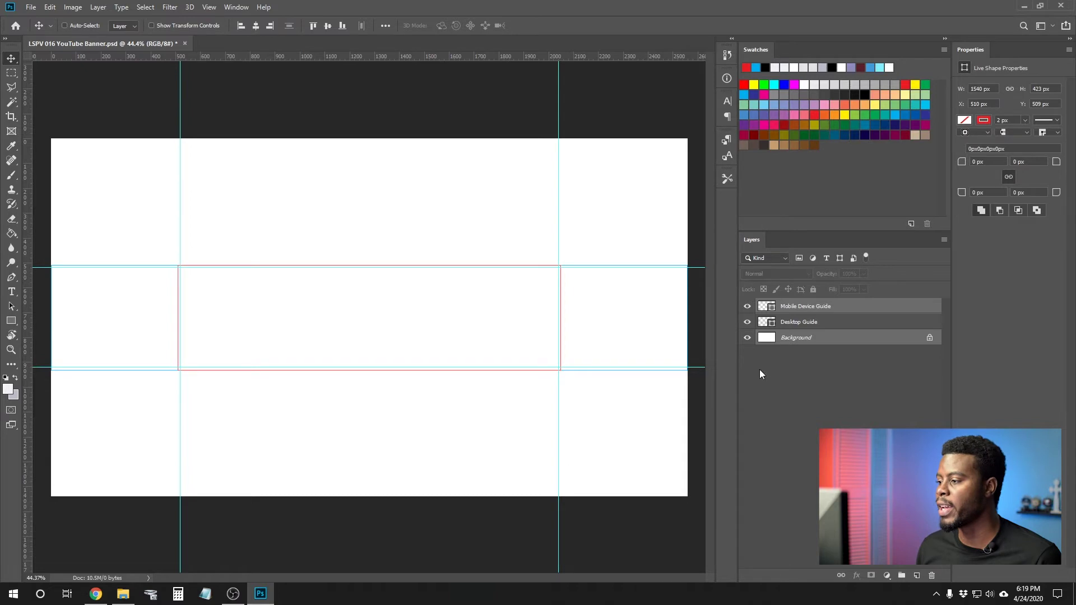
- Hide the Mobile Device Guide and Desktop Guide rectangle layers
click(747, 307)
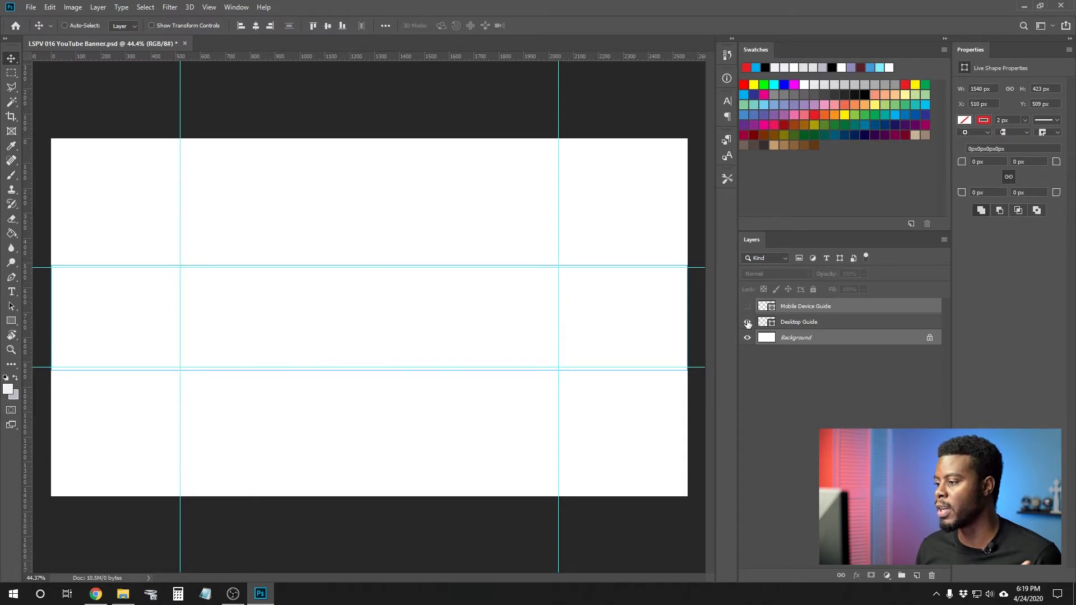
click(747, 323)
click(790, 322)
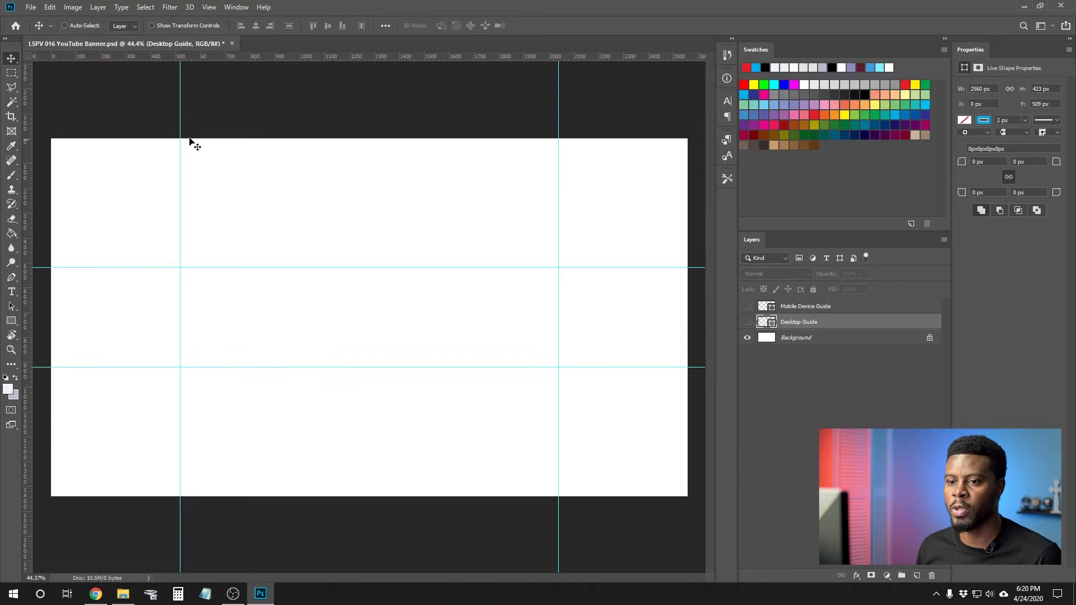
- Add a vertical guide at the canvas centre, X 1280 px, and save the banner
drag(27, 168, 371, 173)
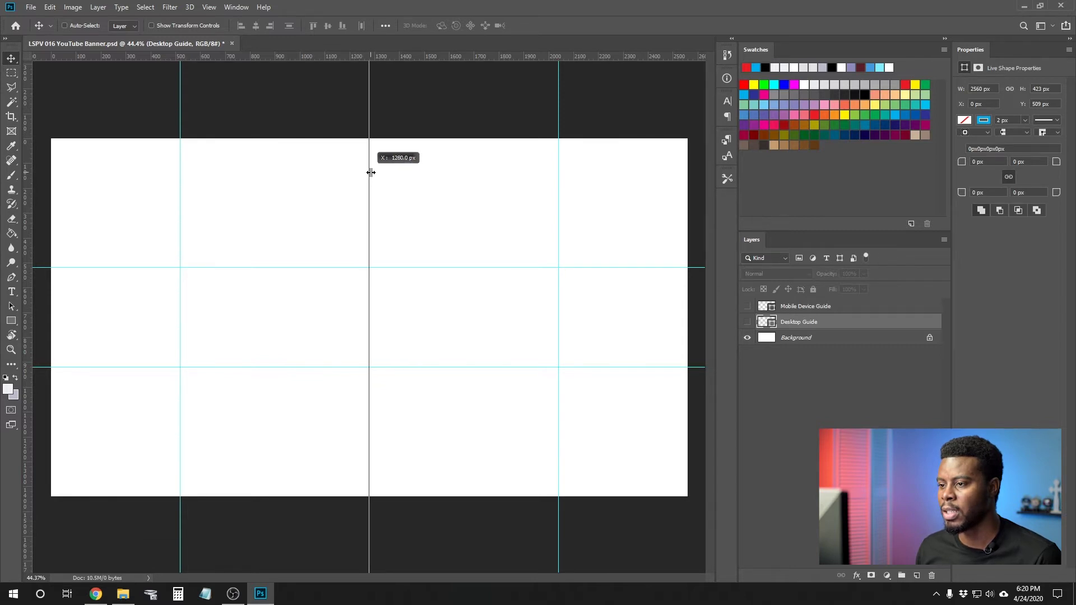
drag(371, 173, 371, 173)
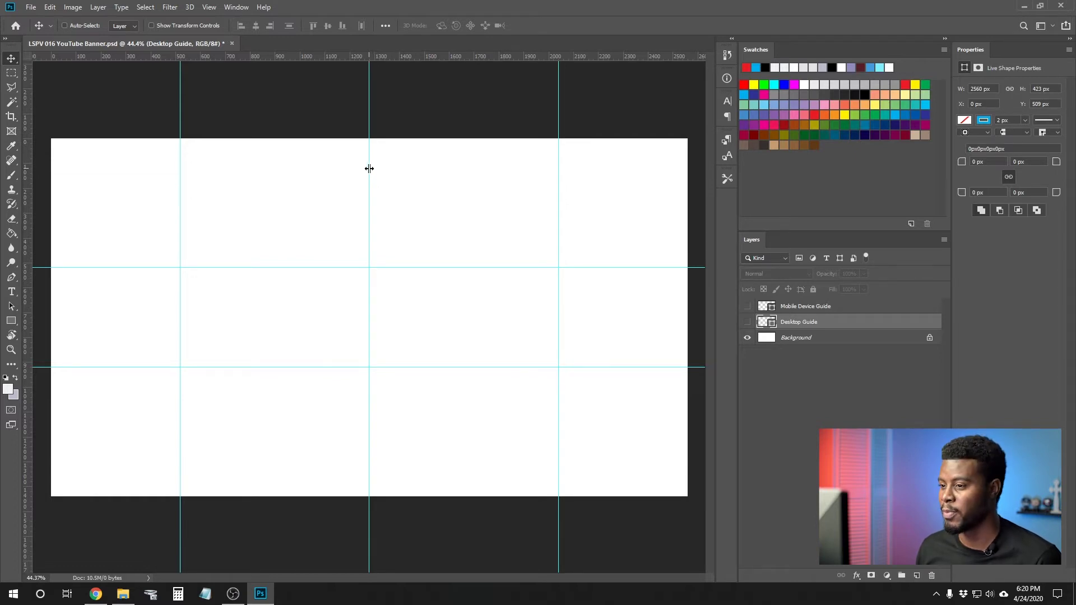
key(ctrl+s)
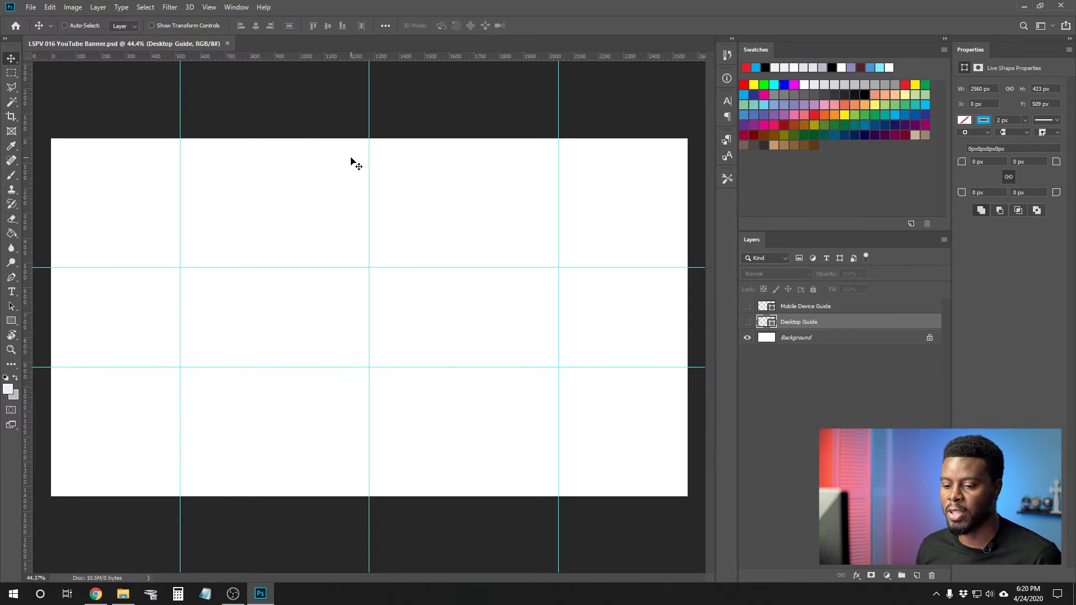
- Drag the portrait photo from the LPSV 016 folder onto the banner canvas at 36% scale
click(125, 596)
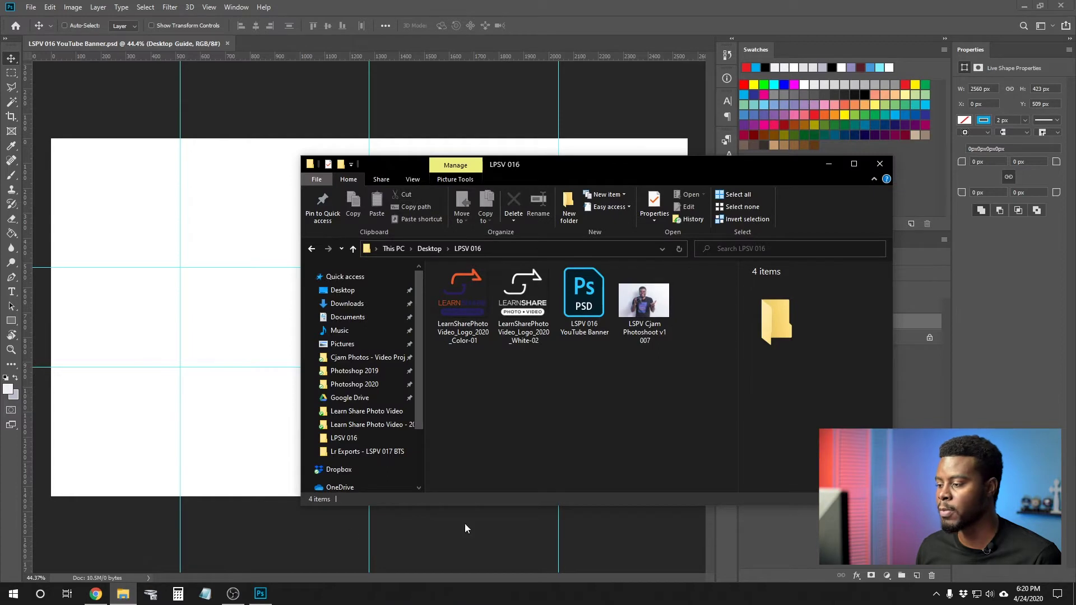
drag(653, 302, 242, 322)
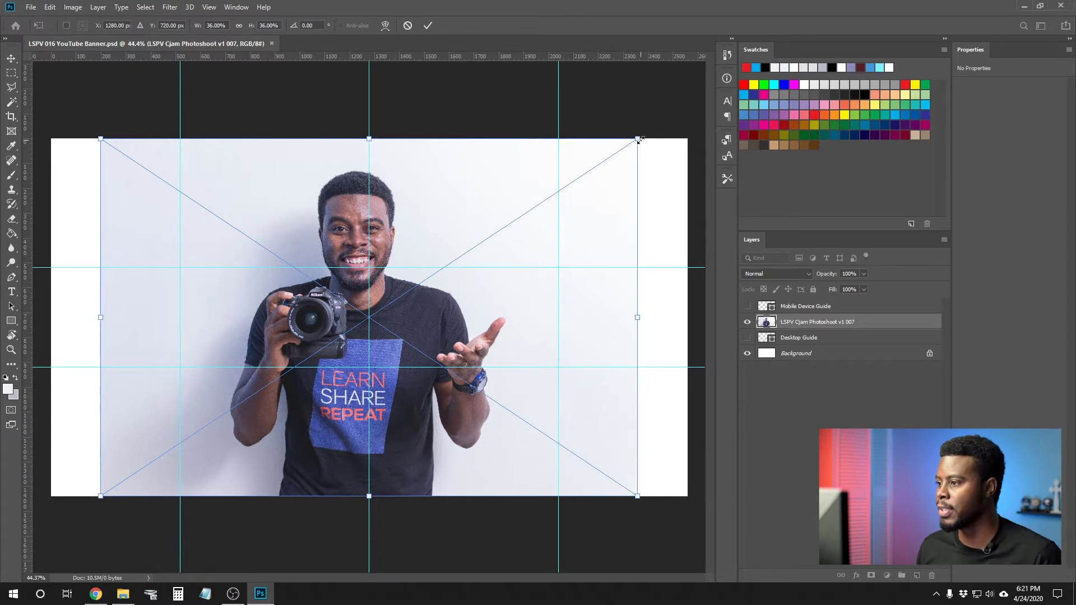
- Shrink the placed photo and move it left of centre into the central guide strip
drag(637, 140, 386, 346)
drag(305, 389, 385, 315)
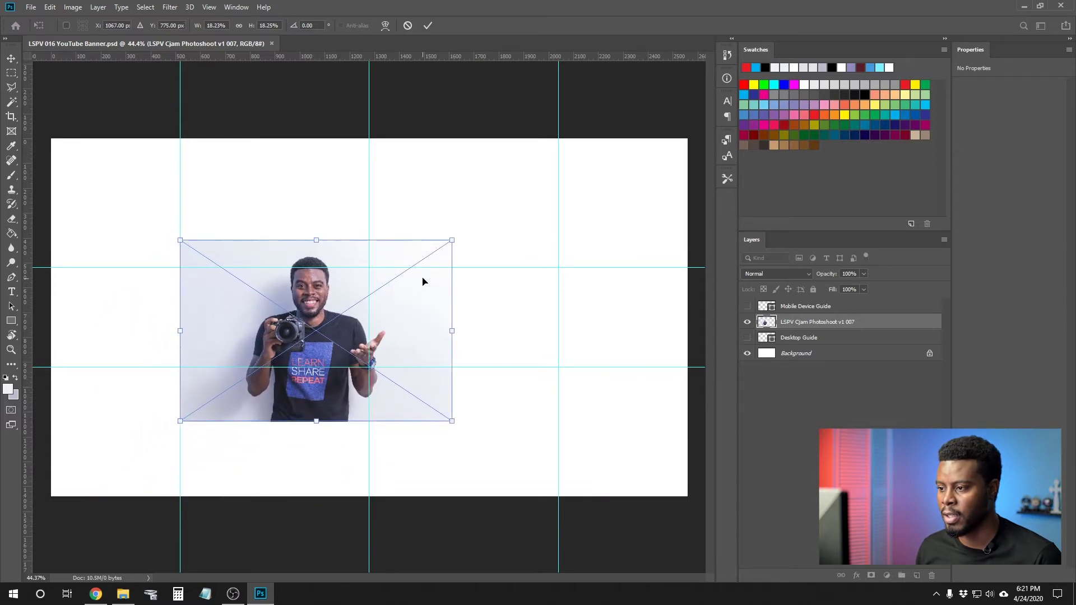
drag(452, 238, 426, 263)
drag(338, 310, 317, 296)
drag(401, 243, 379, 259)
drag(275, 298, 285, 288)
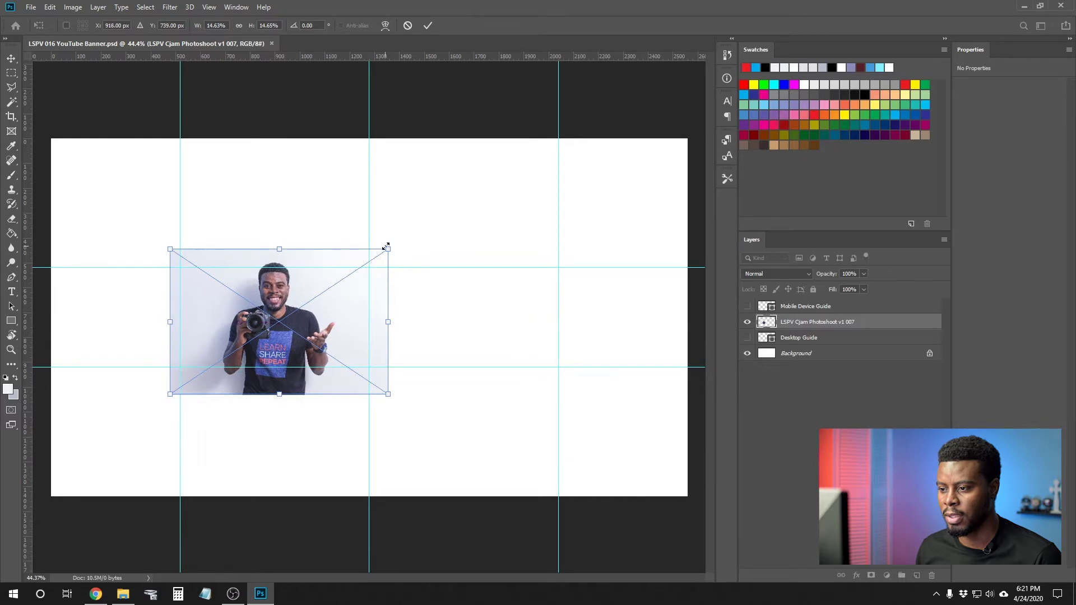
drag(386, 247, 377, 253)
drag(288, 299, 295, 294)
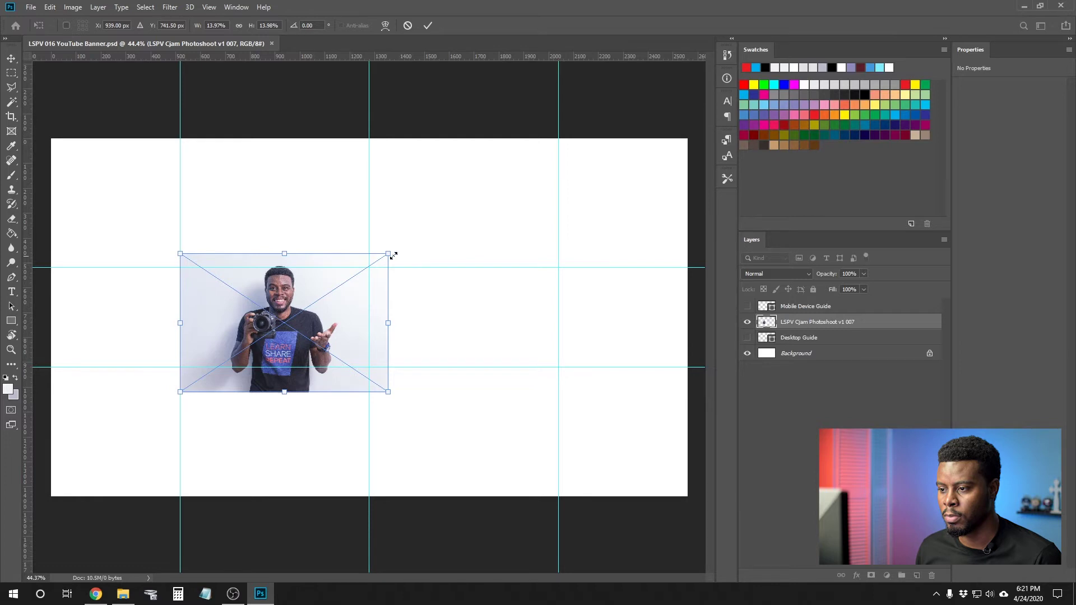
drag(387, 254, 384, 256)
drag(340, 289, 341, 284)
- Nudge the photo down and left, committing it at 823 × 549 px, X 497, Y 464
key(Down)
key(Down)
key(Down)
key(Down)
key(Down)
key(Down)
key(Down)
key(Down)
key(Down)
key(Down)
key(Down)
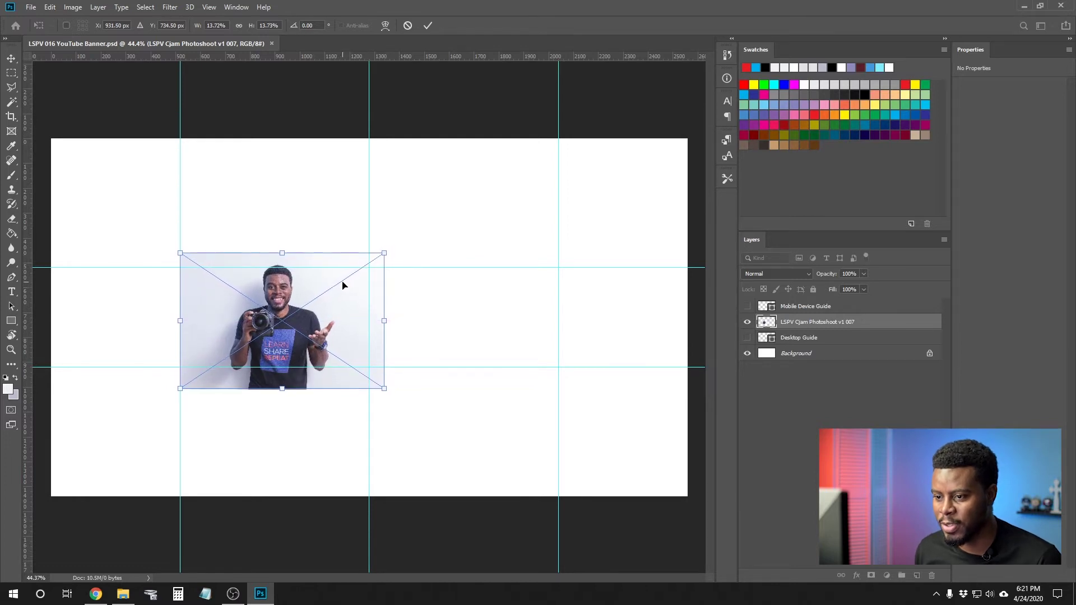
key(Left)
key(Left)
key(Left)
key(Left)
key(Left)
key(Left)
key(Left)
key(Left)
key(Left)
key(Left)
key(Left)
key(Left)
key(Left)
key(Left)
key(Left)
key(Left)
key(Left)
key(Left)
key(Left)
key(Left)
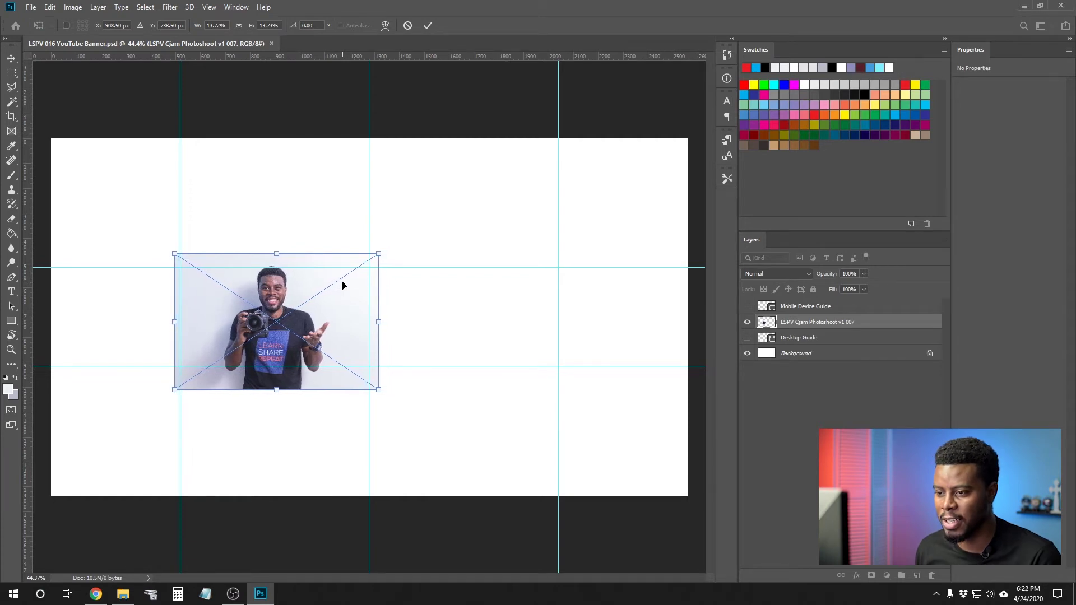
key(Return)
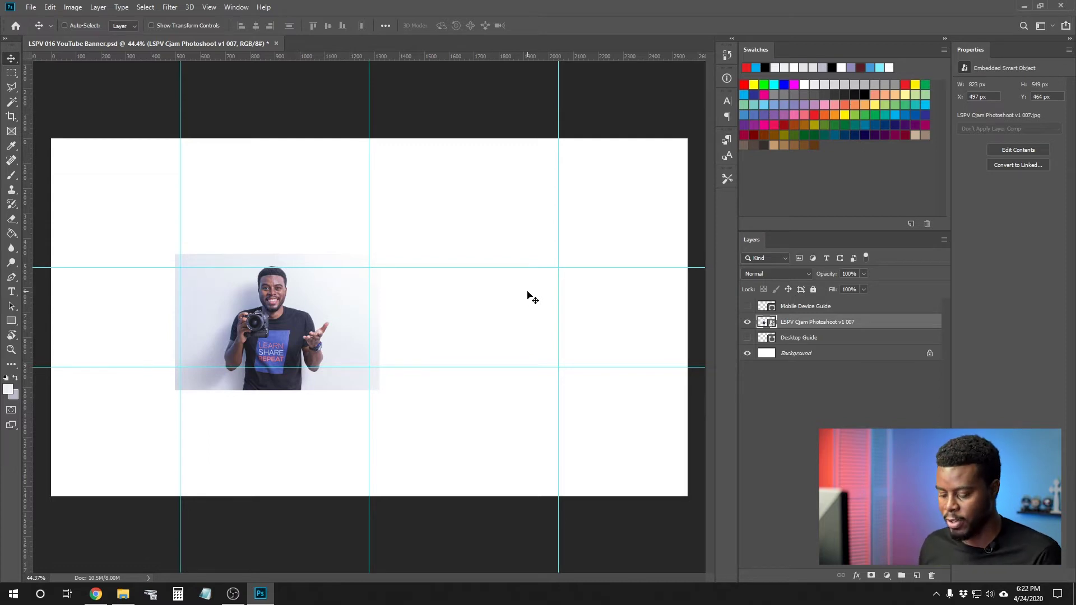
- Type the tagline 'PHOTO. VIDEO. GRAPHIC DESIGN' beside the photo in dark grey 252525
key(t)
click(398, 285)
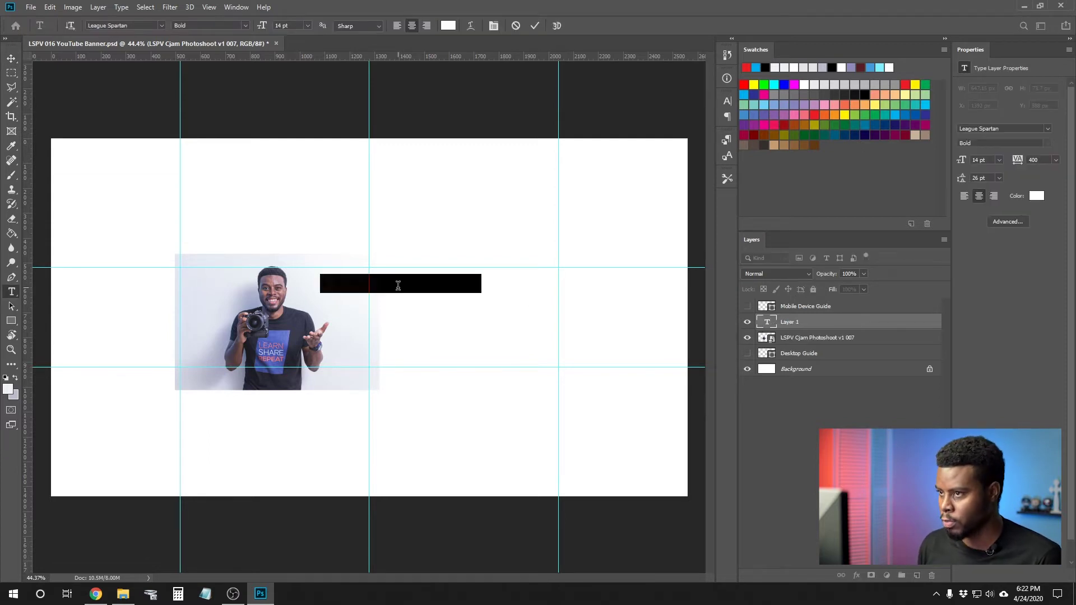
text(LEARN)
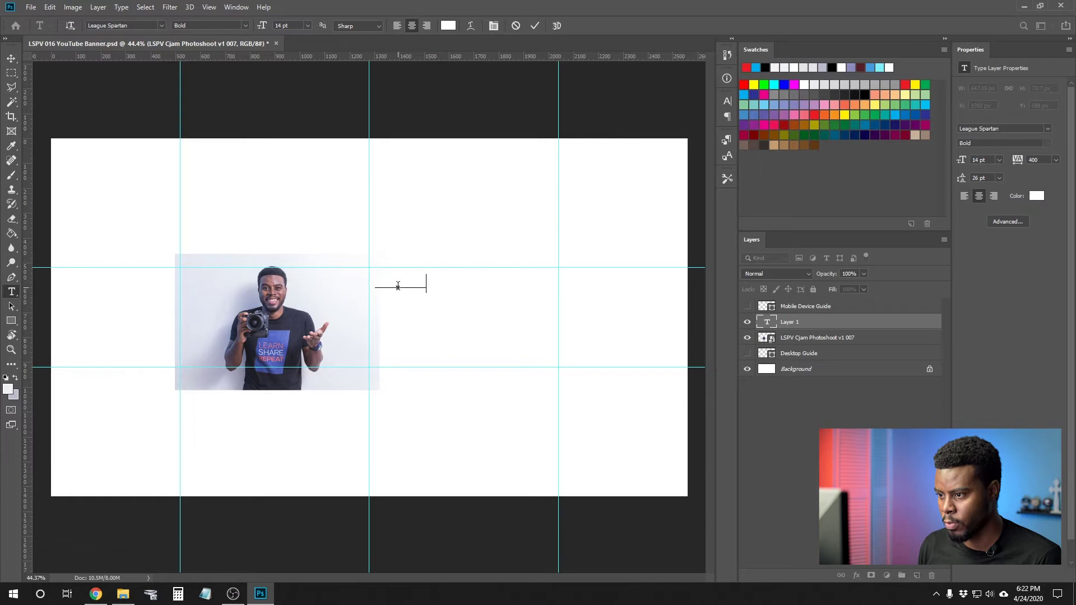
key(ctrl+a)
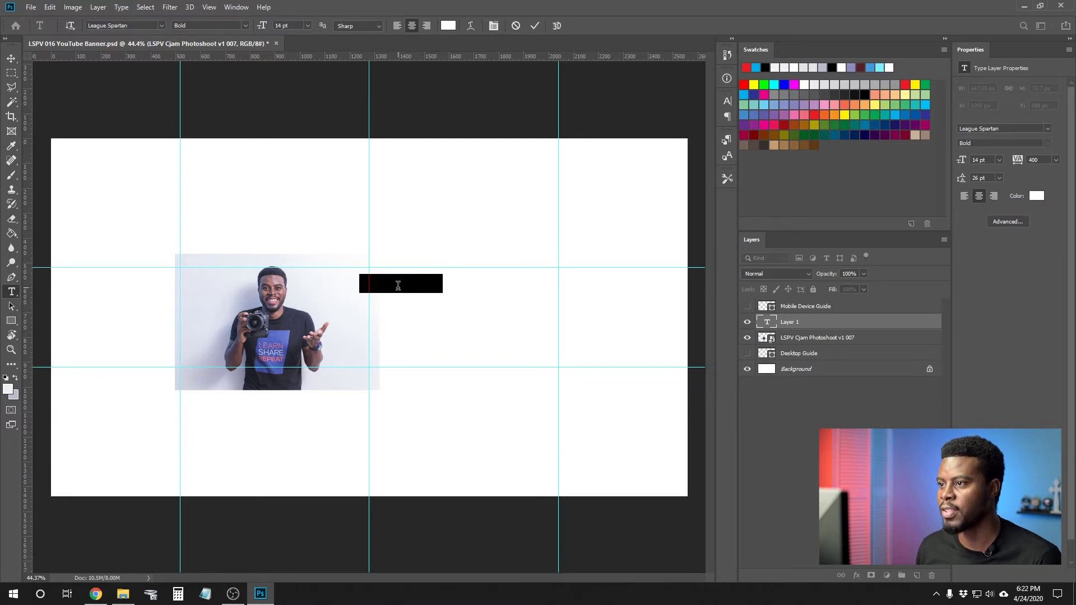
click(447, 26)
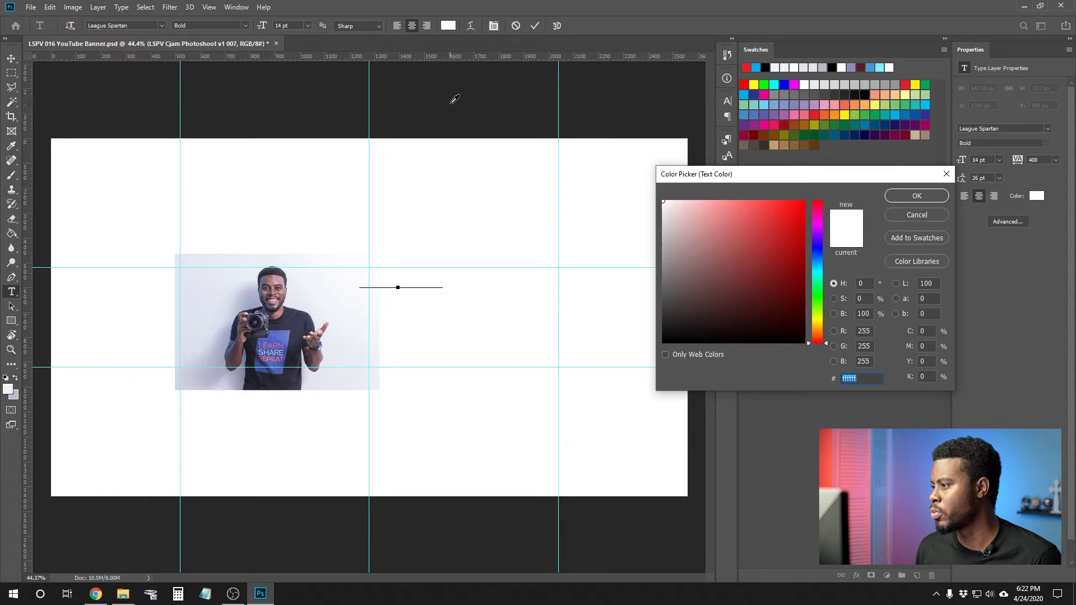
click(847, 94)
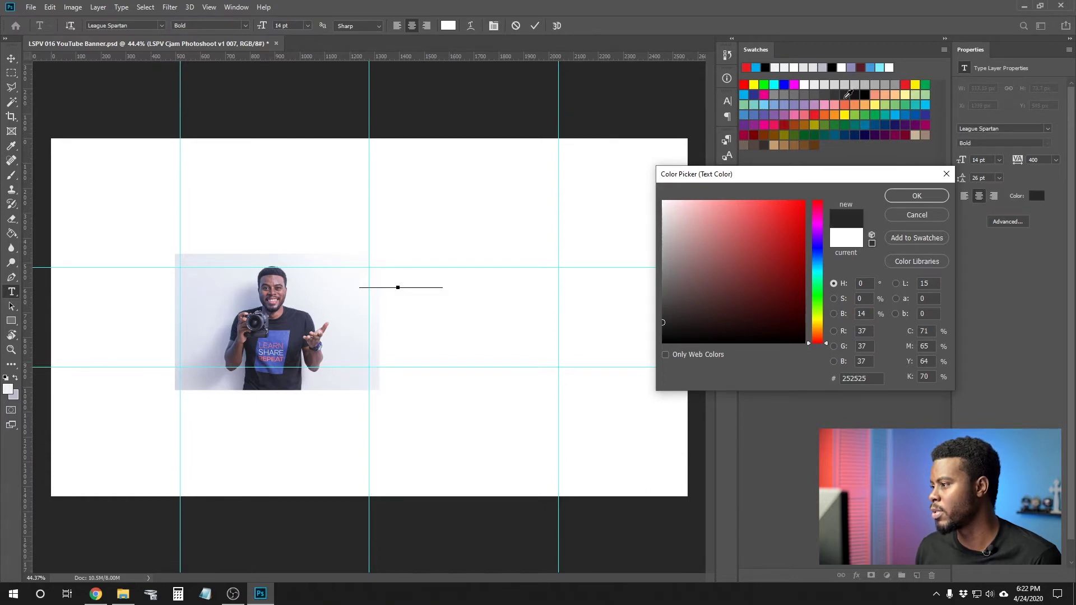
click(915, 196)
click(441, 281)
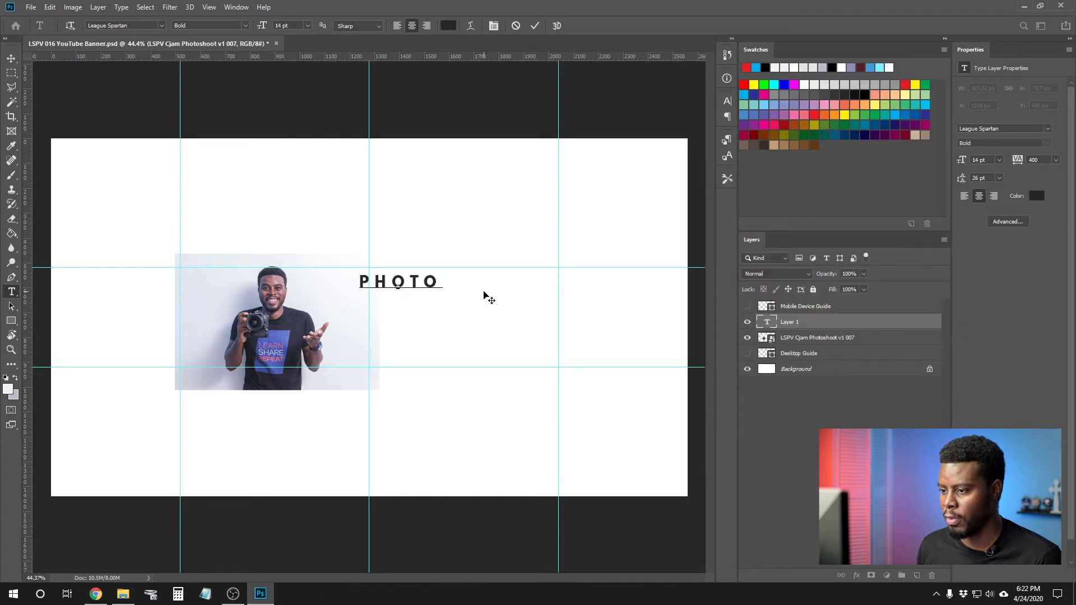
text(. V)
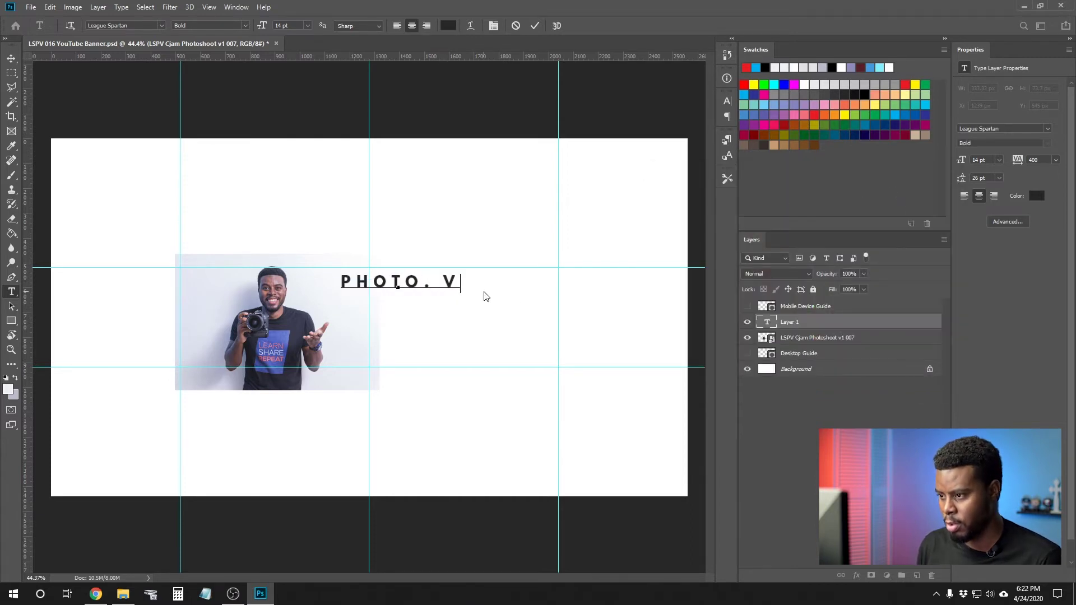
text(IDEO. G)
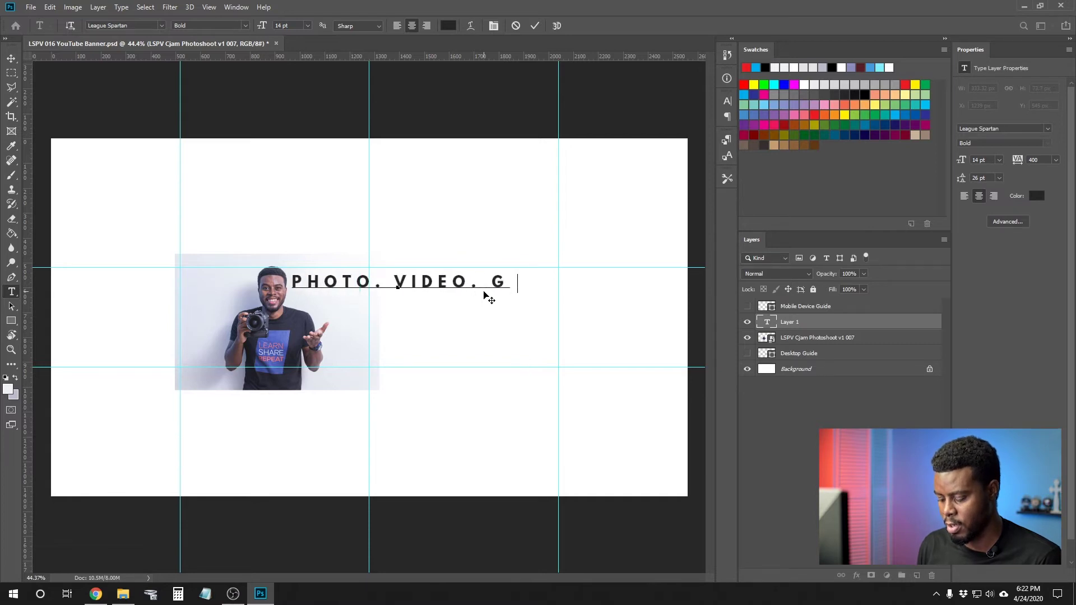
text(RAPHIC DESIGN)
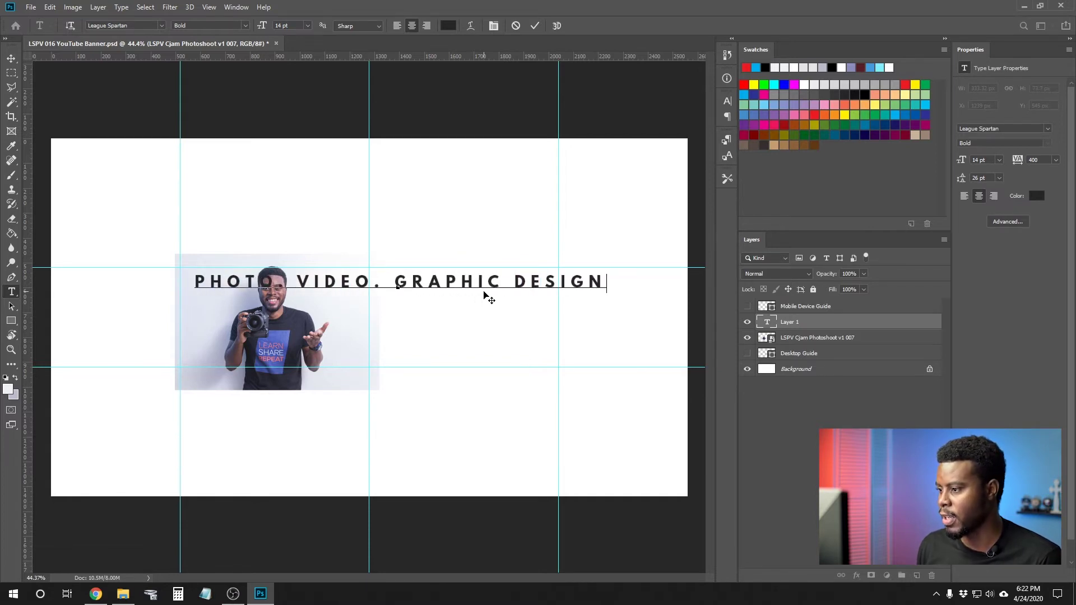
- Reduce the tagline's font size to 8 pt
key(ctrl+a)
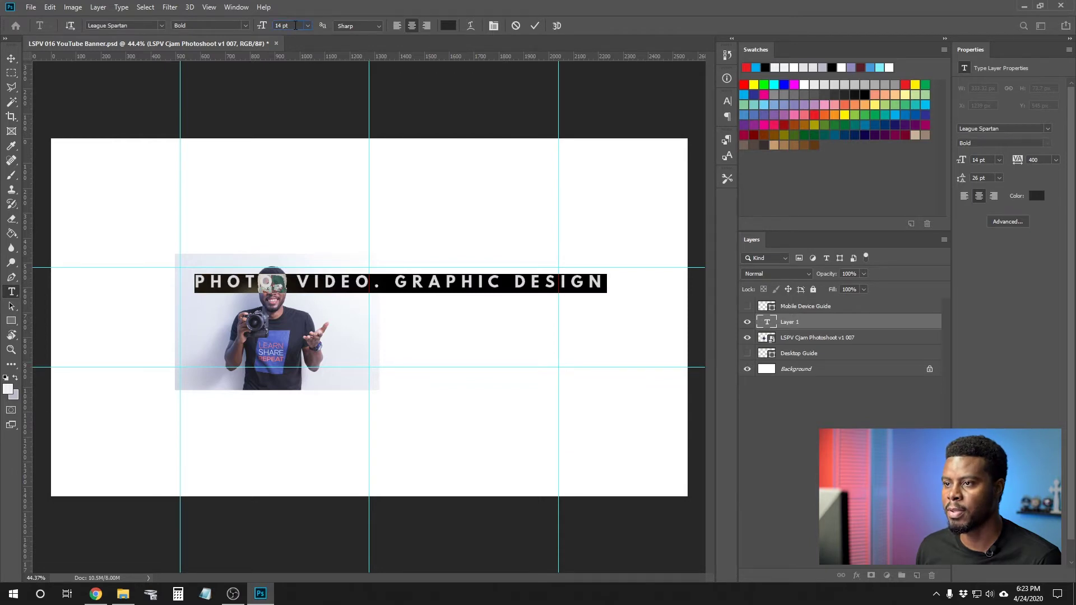
key(Down)
key(Down)
key(Down)
key(Down)
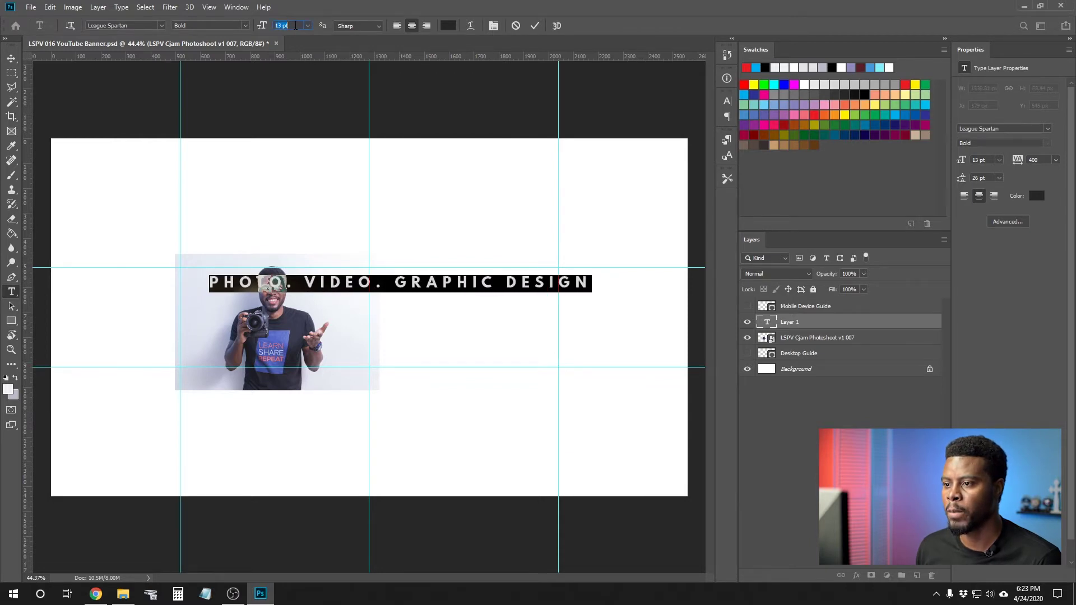
key(Down)
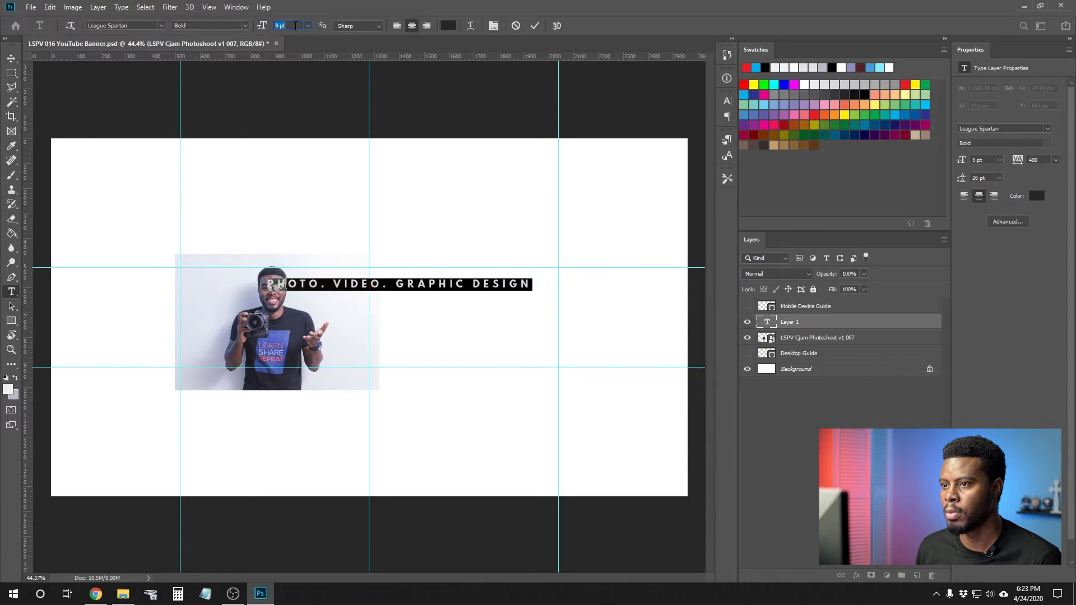
key(Down)
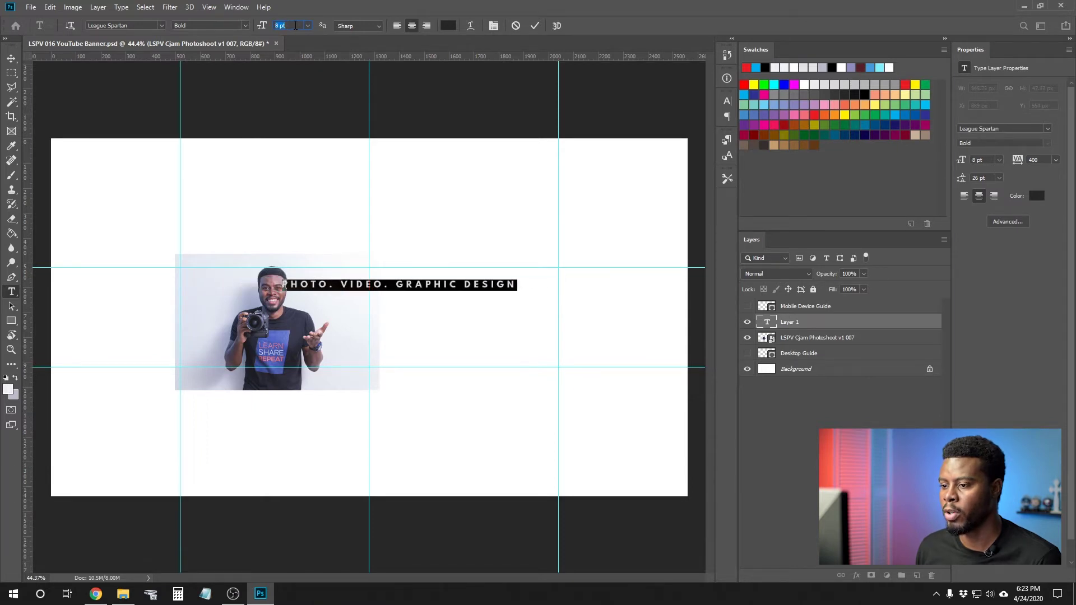
click(386, 241)
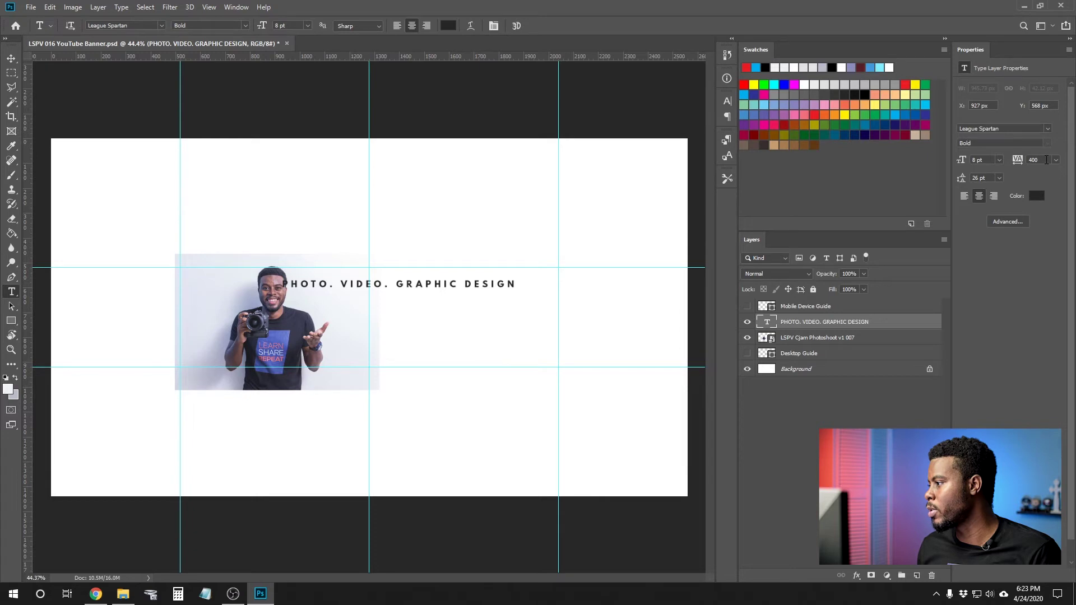
- Set the tagline's letter spacing (tracking) to 100
double_click(1045, 159)
text(10)
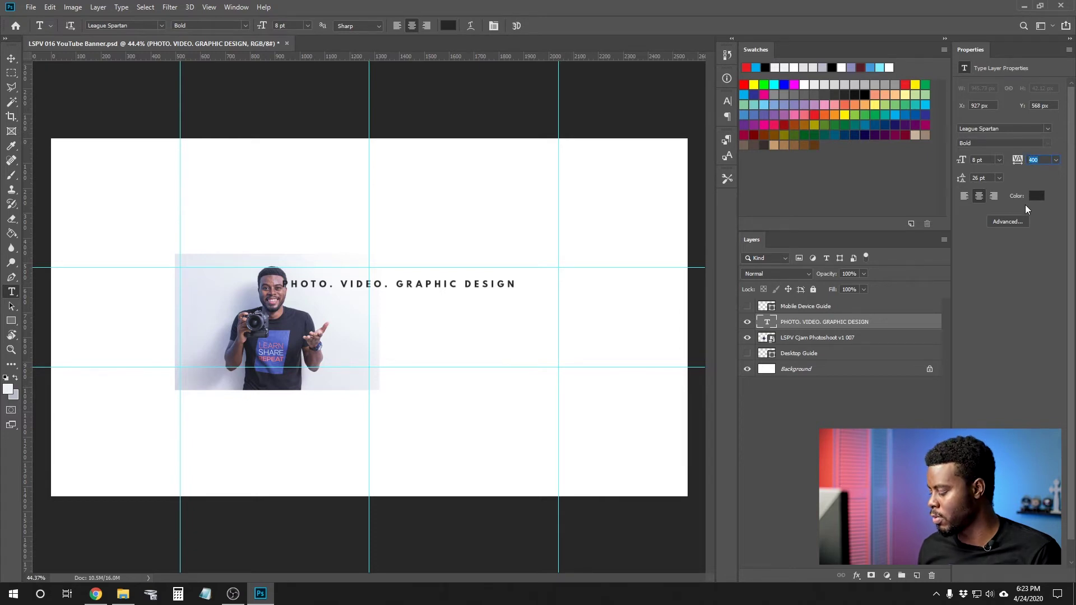
text(0)
key(Return)
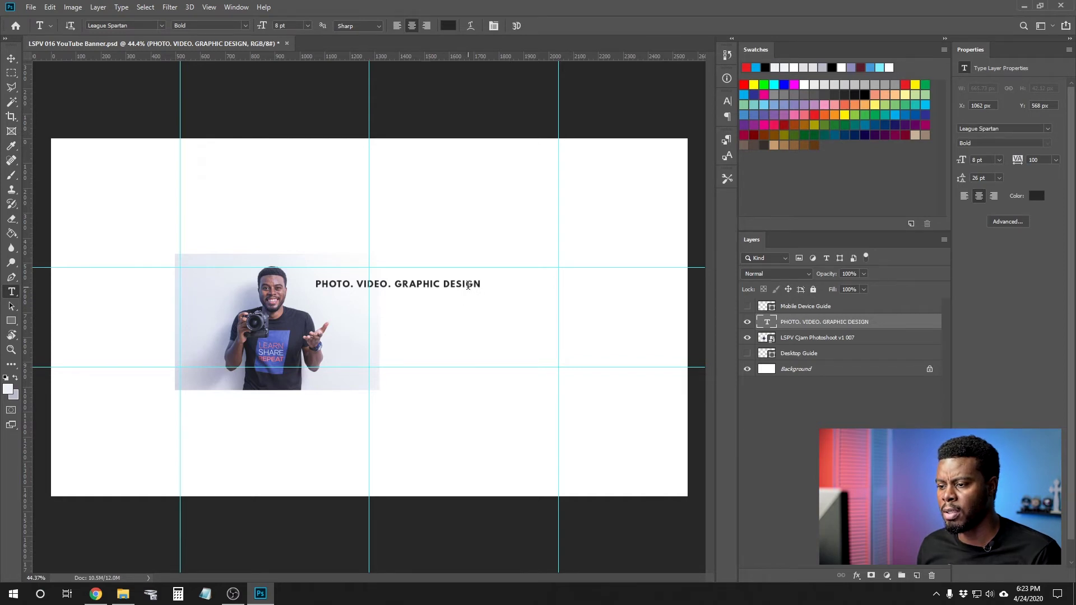
click(137, 25)
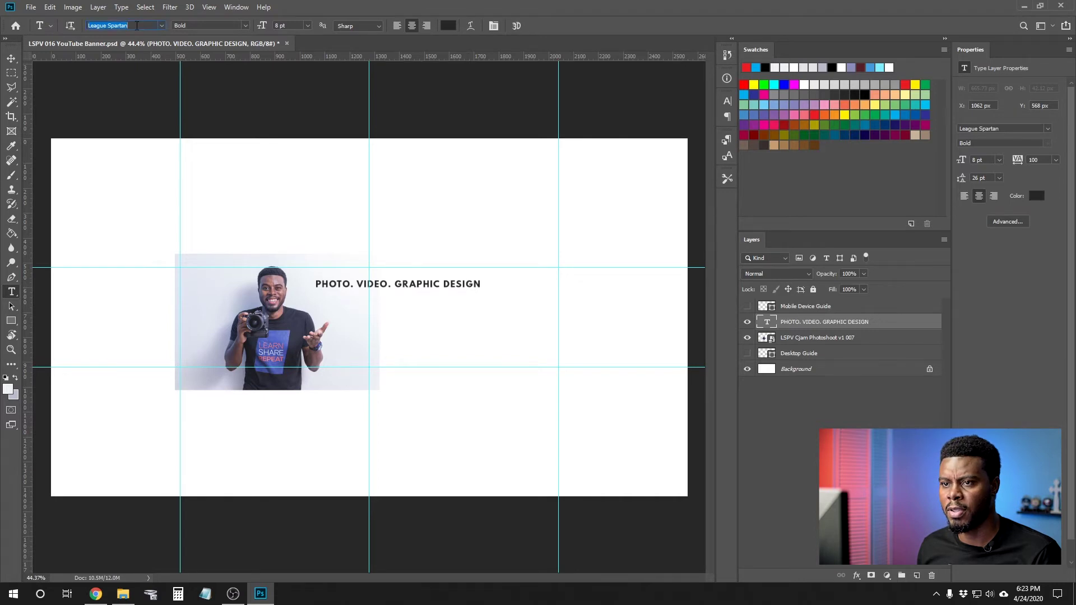
- Change the tagline font to Bebas Neue Bold at 10 pt
text(bebas)
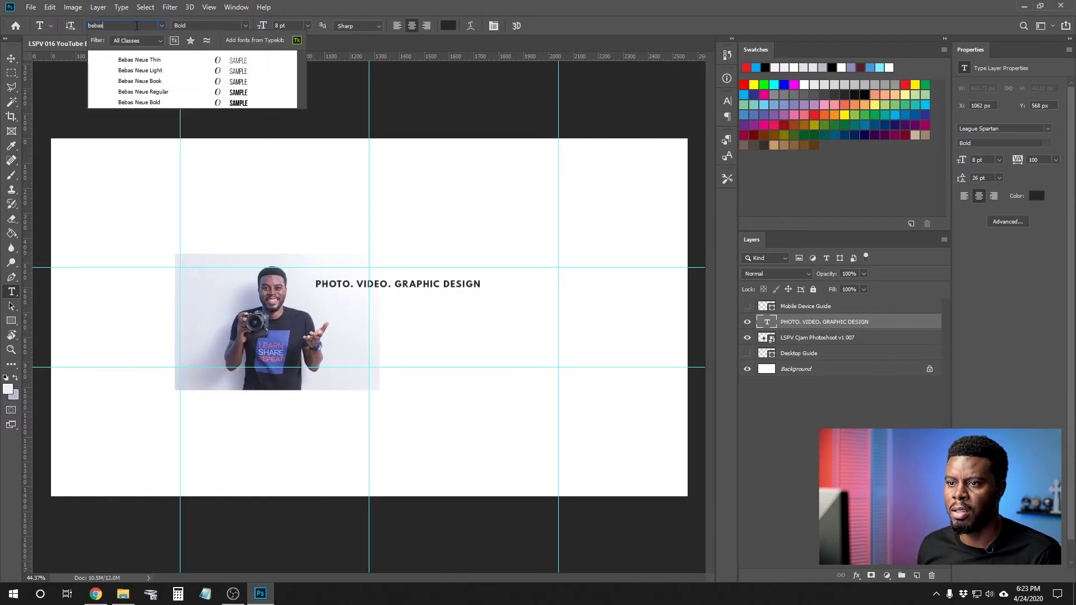
click(156, 102)
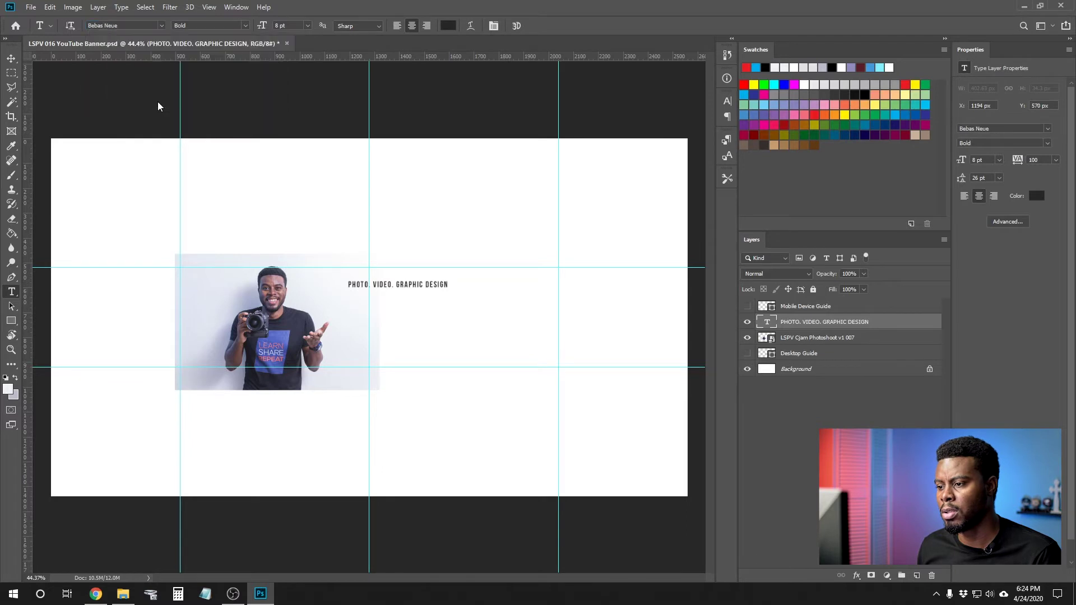
click(309, 26)
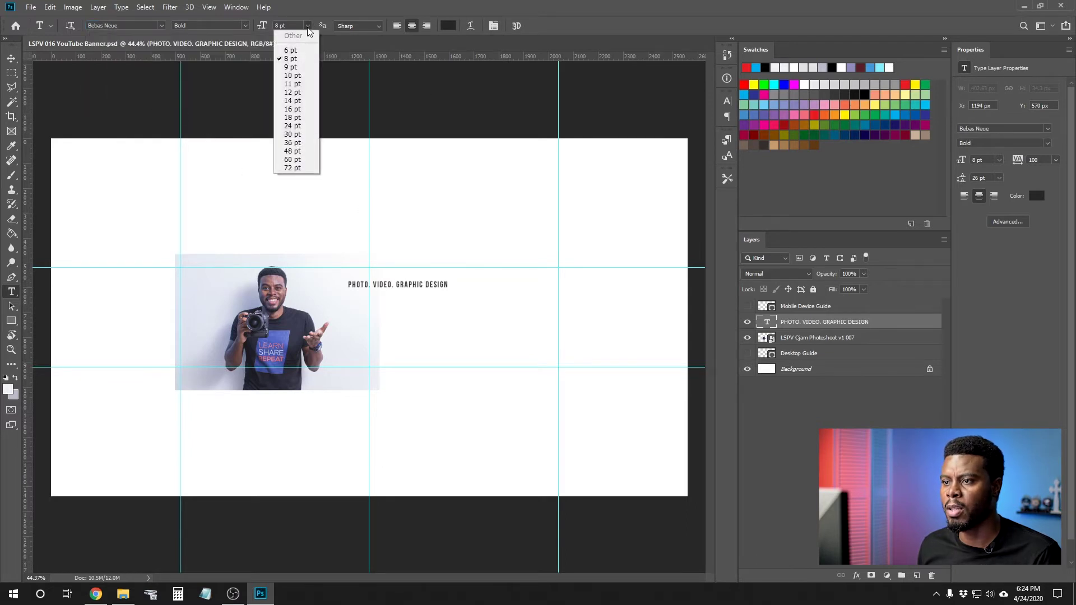
click(308, 77)
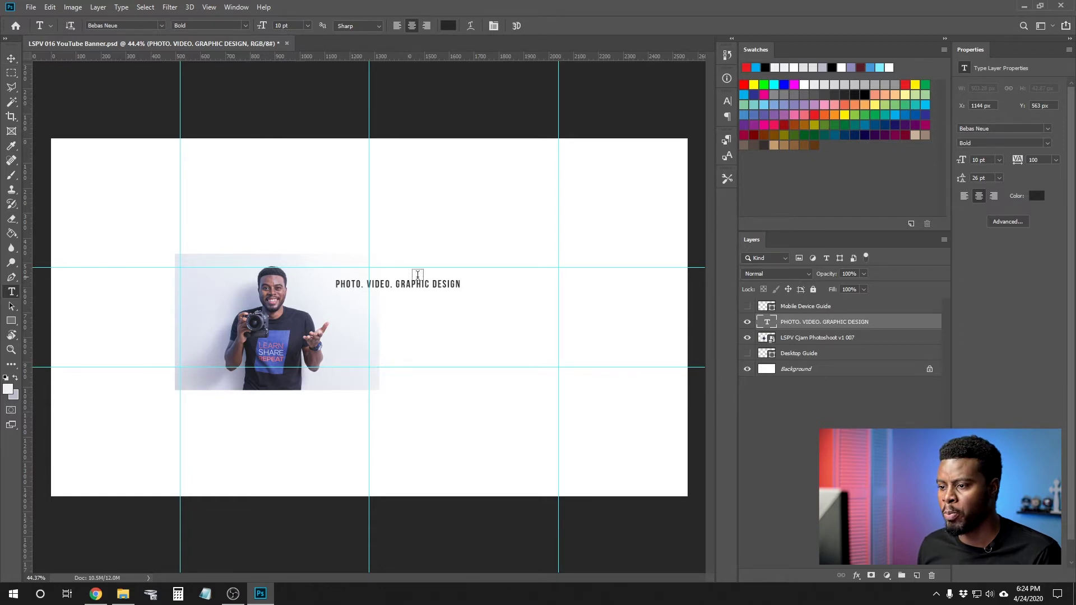
click(400, 313)
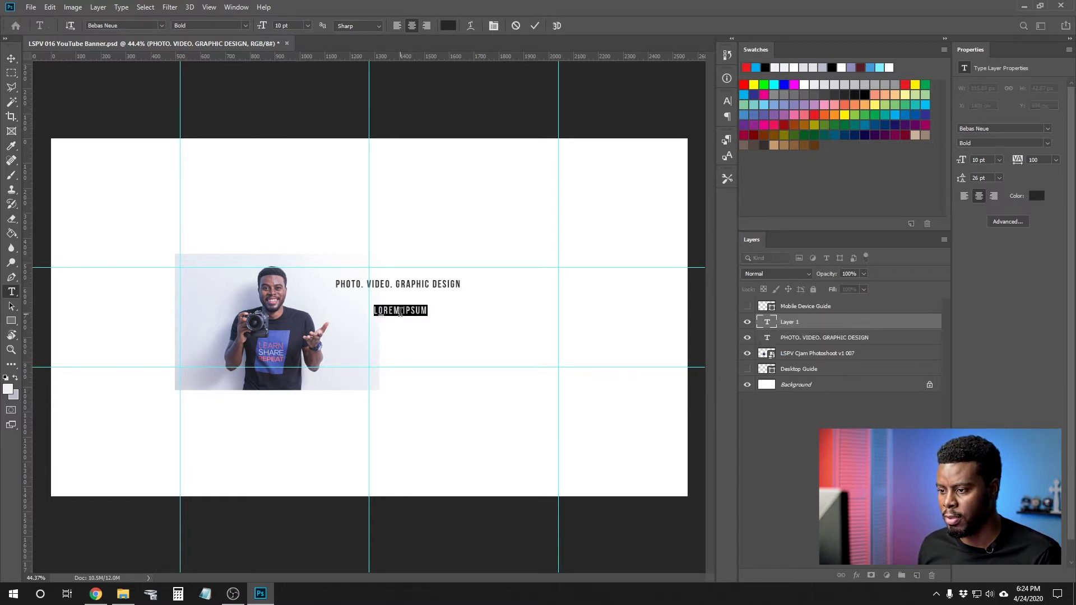
- Add a TUTORIALS title below the tagline at 30 pt with tracking 200
text(TUTORIALS)
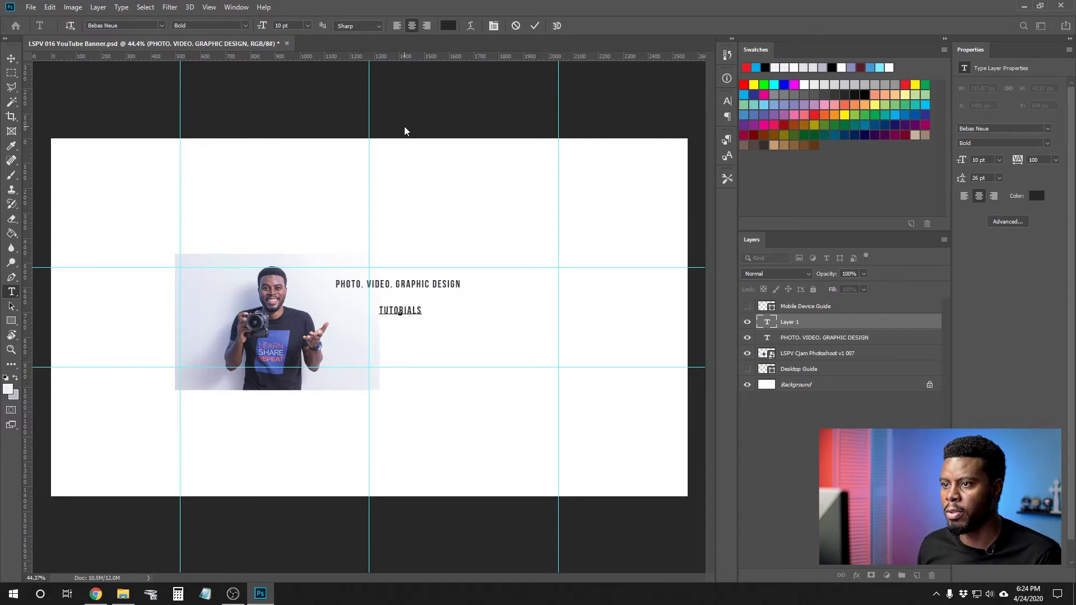
key(ctrl+a)
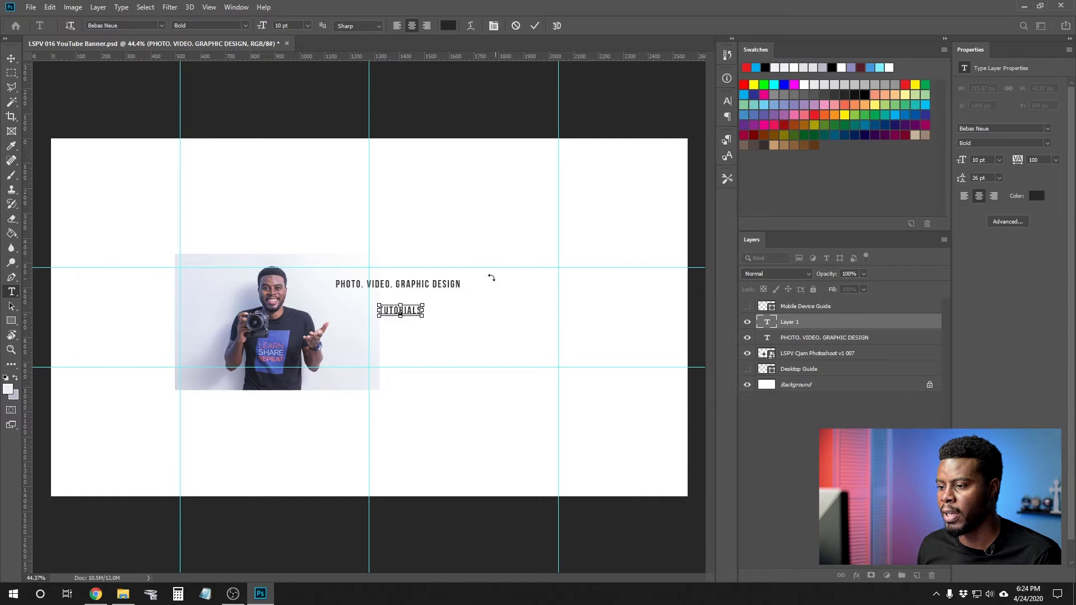
click(308, 26)
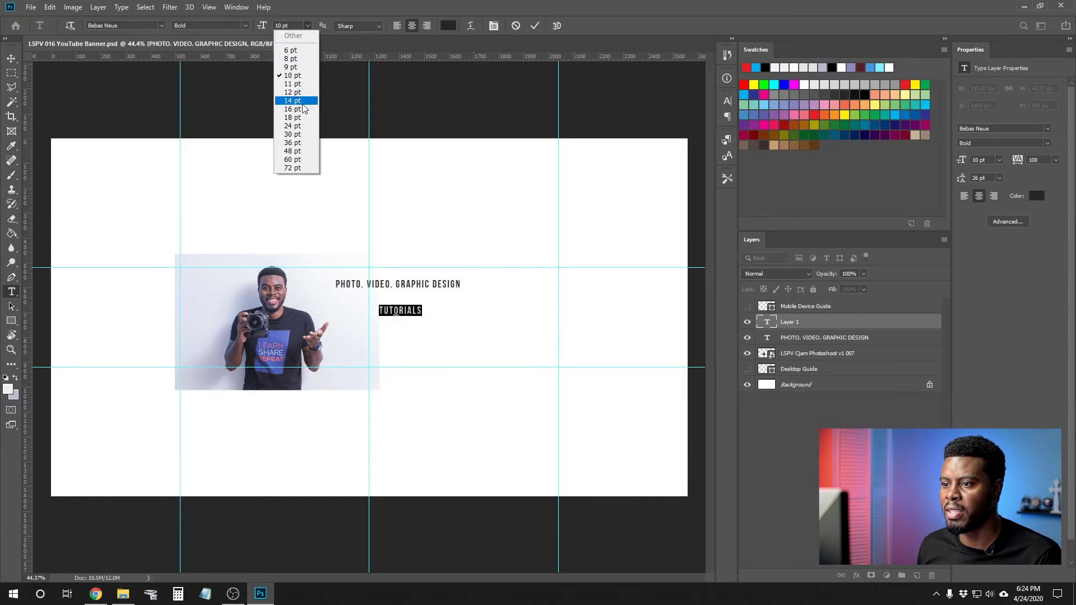
click(300, 134)
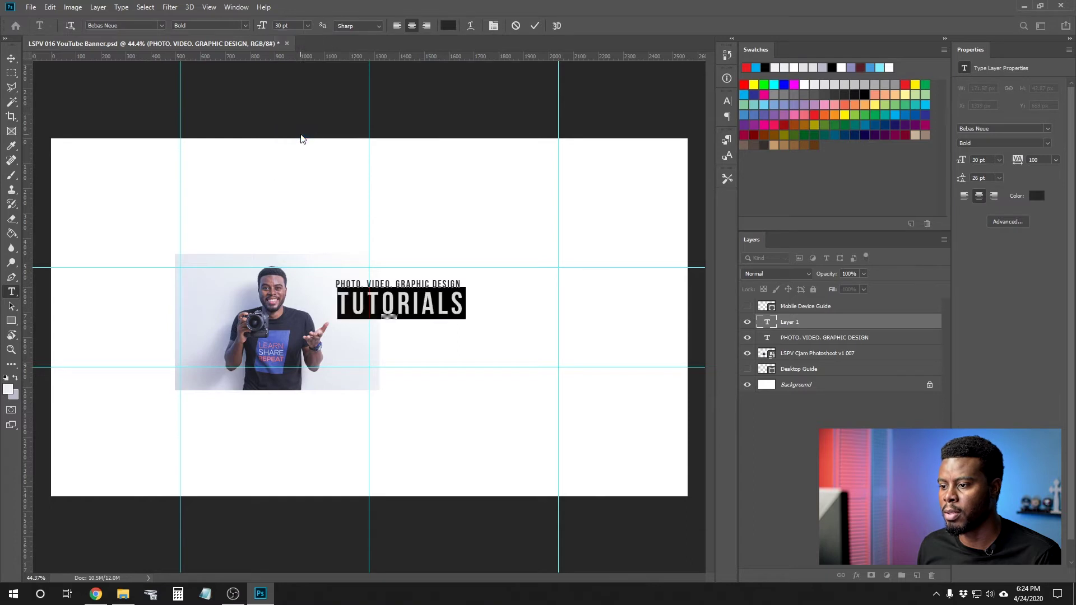
click(309, 26)
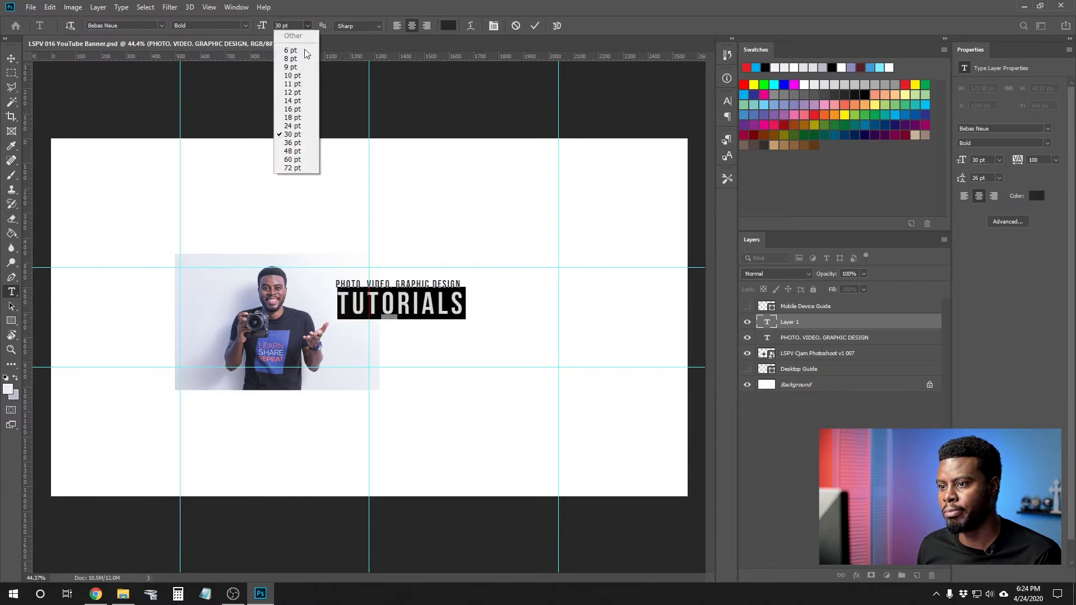
click(302, 129)
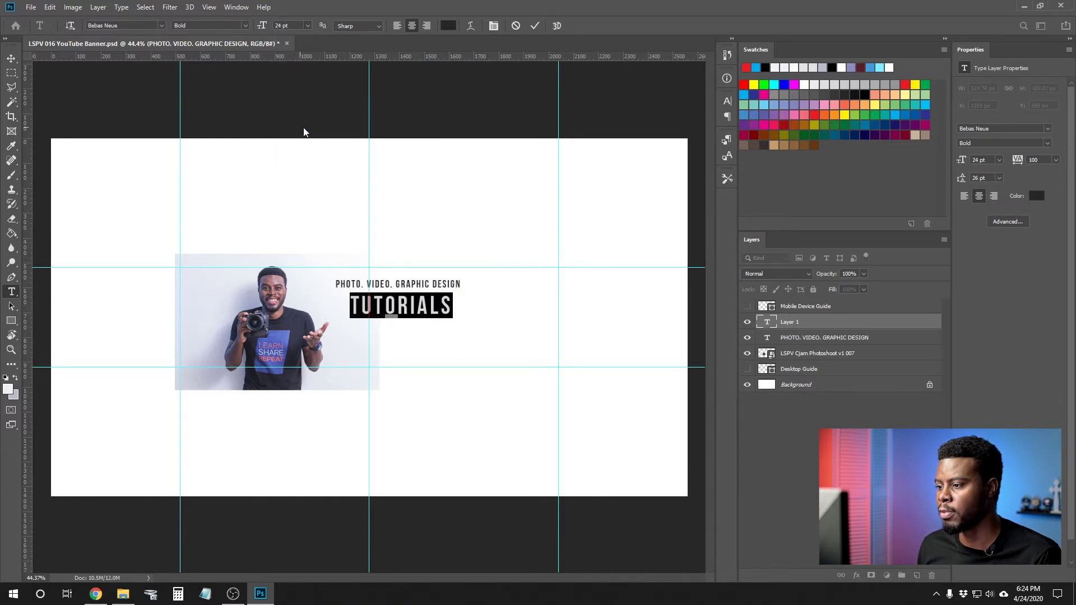
click(809, 326)
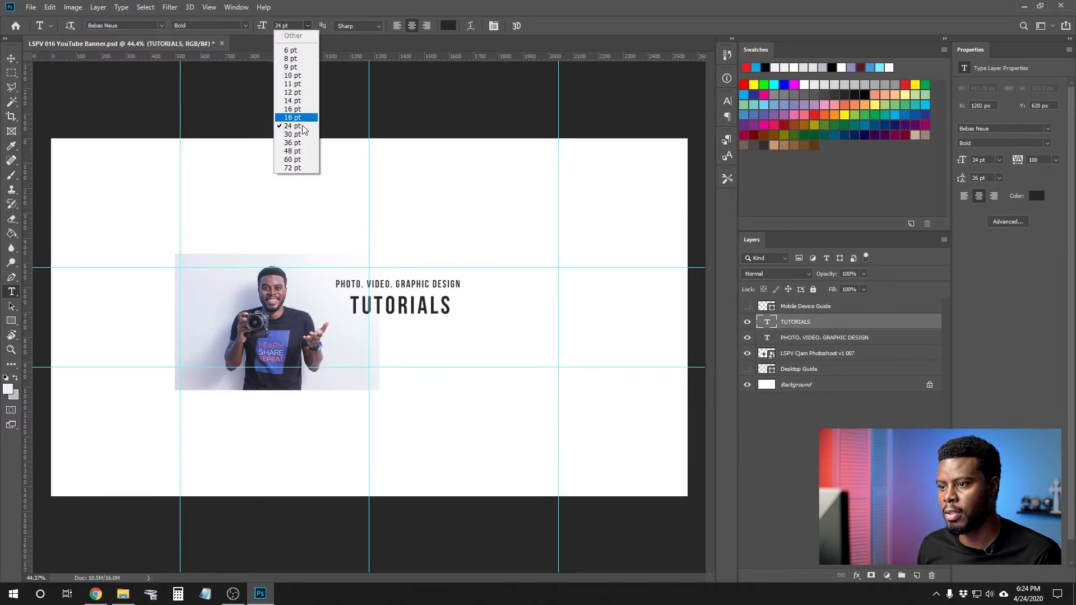
click(293, 135)
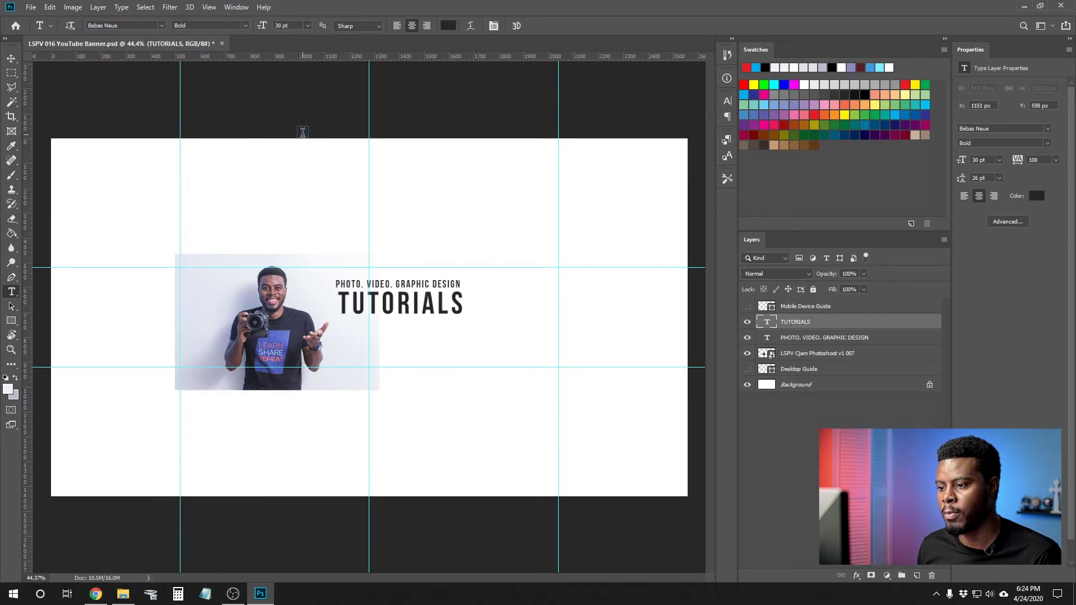
click(311, 26)
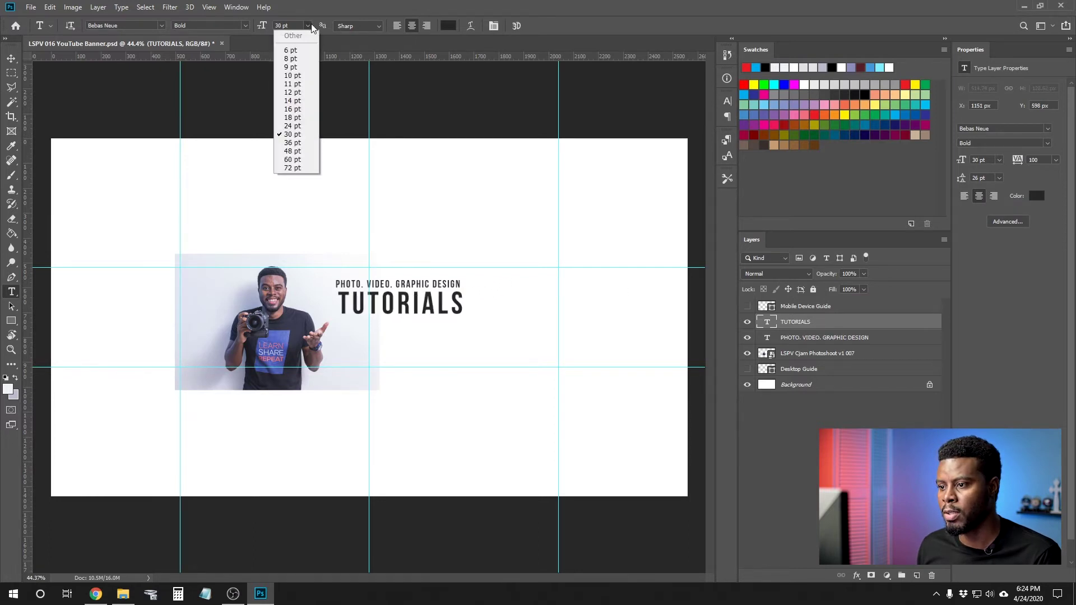
click(308, 134)
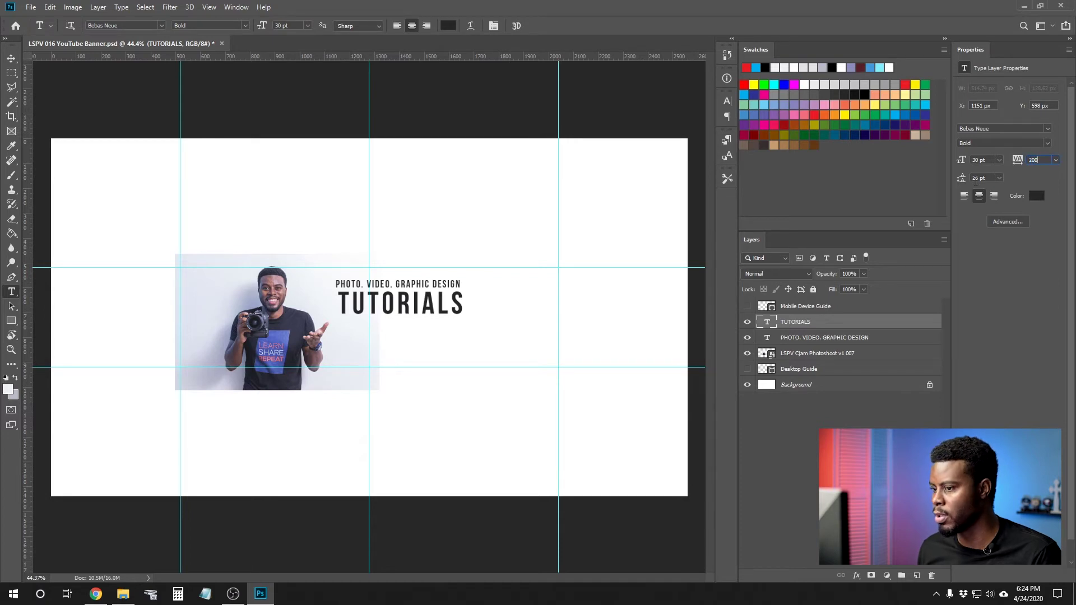
key(Return)
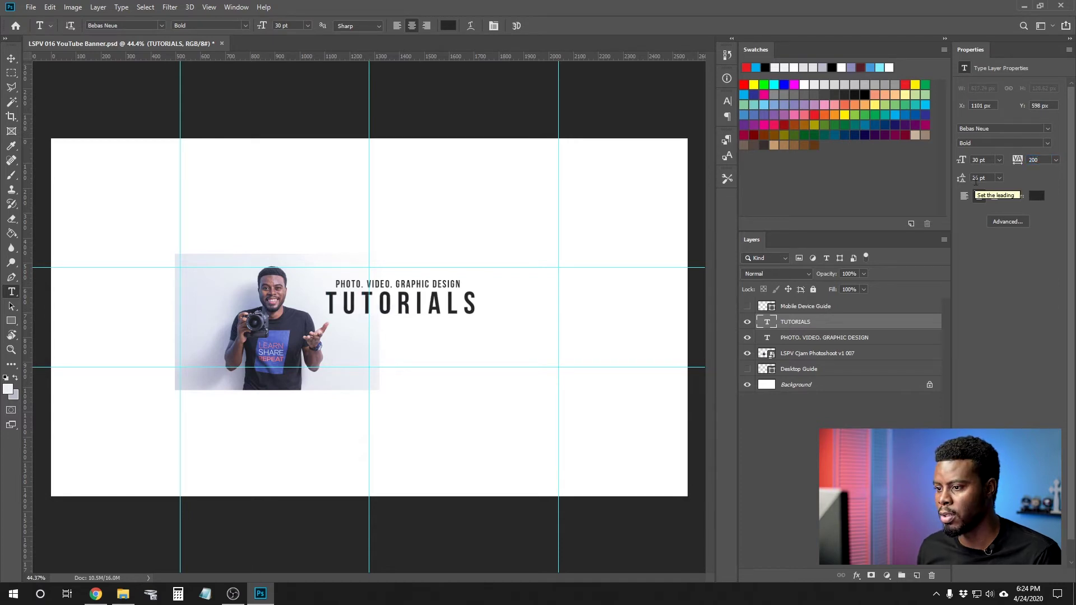
shift+click(816, 338)
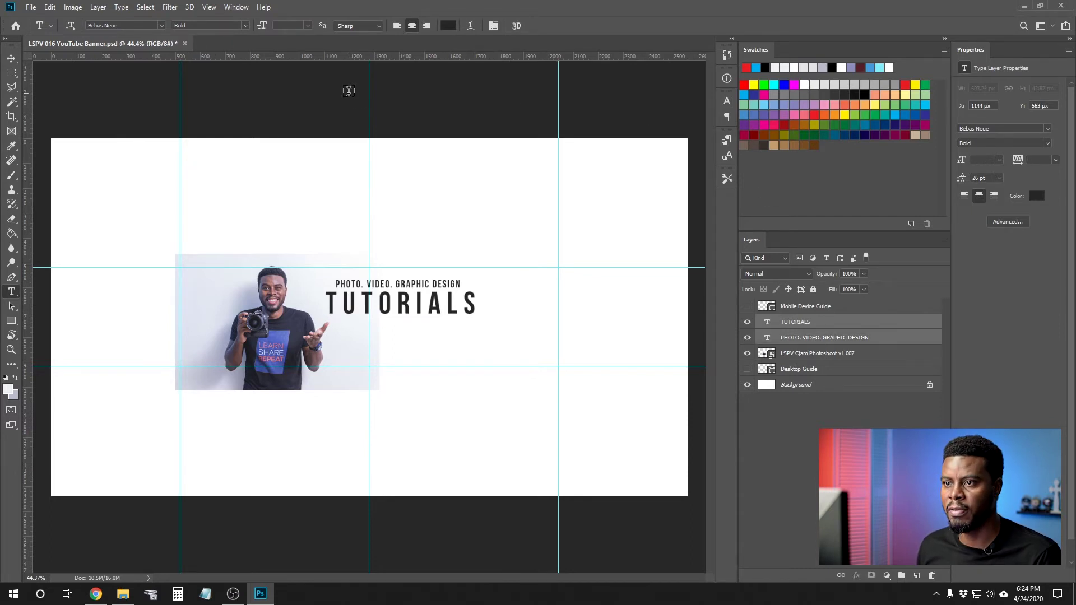
- Centre the tagline over TUTORIALS and move both lines to X 1202, Y 621 px
key(v)
click(256, 25)
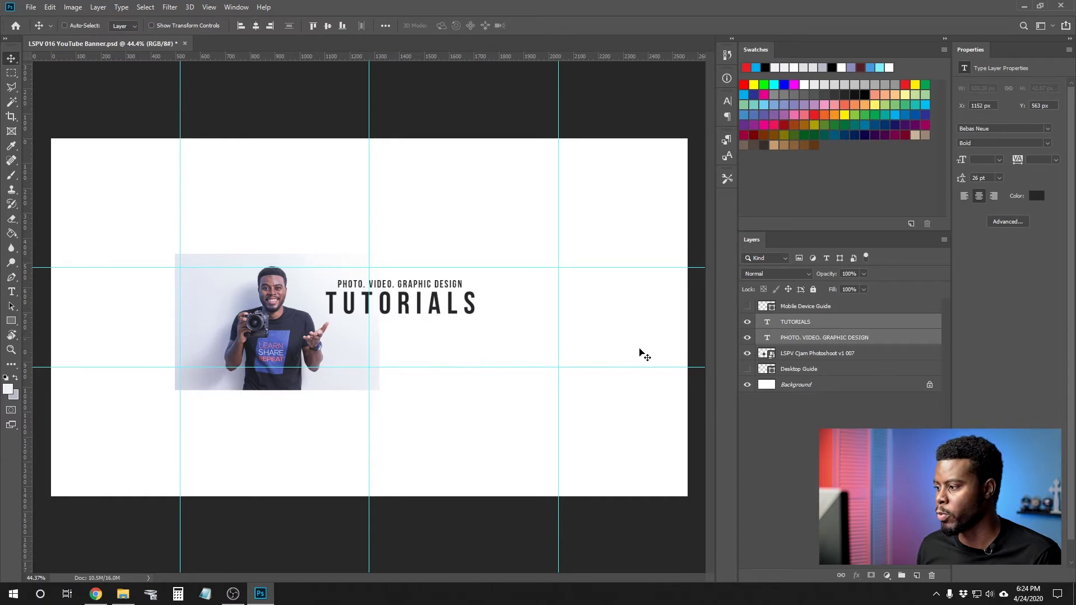
drag(417, 302, 440, 307)
ctrl+click(440, 308)
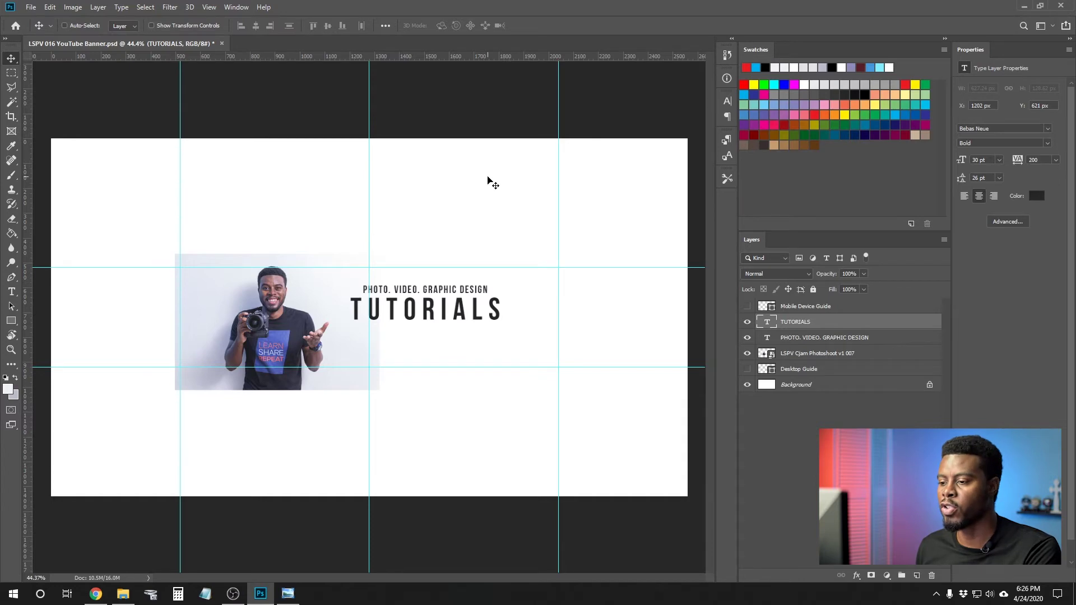
- Drag LearnSharePhotoVideo_Logo_2020_Color-01 PNG from the LPSV 016 folder onto the banner
click(124, 594)
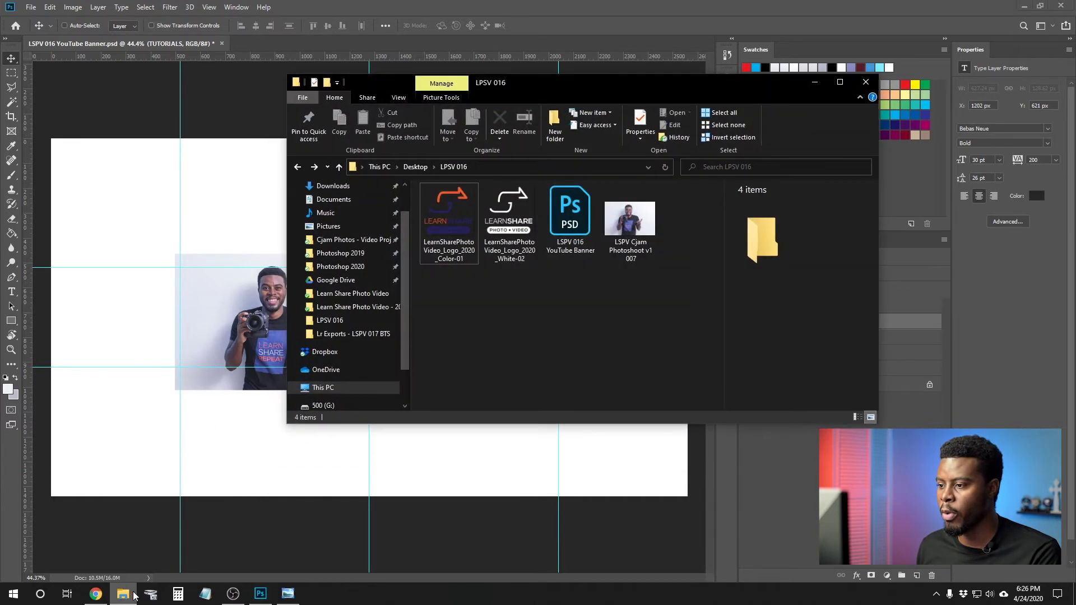
click(452, 215)
drag(452, 213, 251, 421)
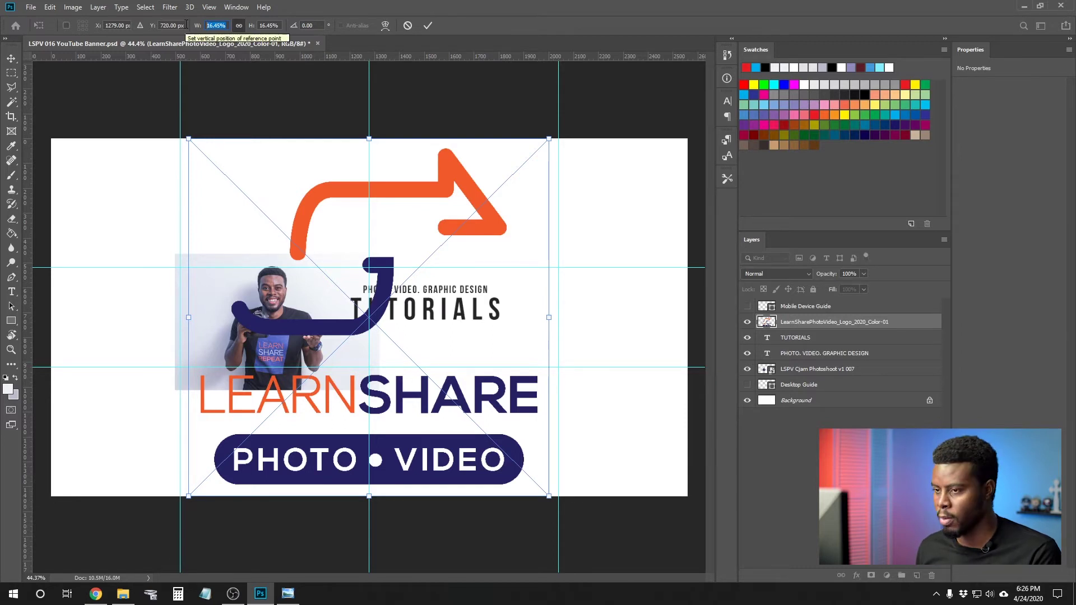
- Scale the logo down and place it beneath TUTORIALS at X 1442, Y 751 px
text(7)
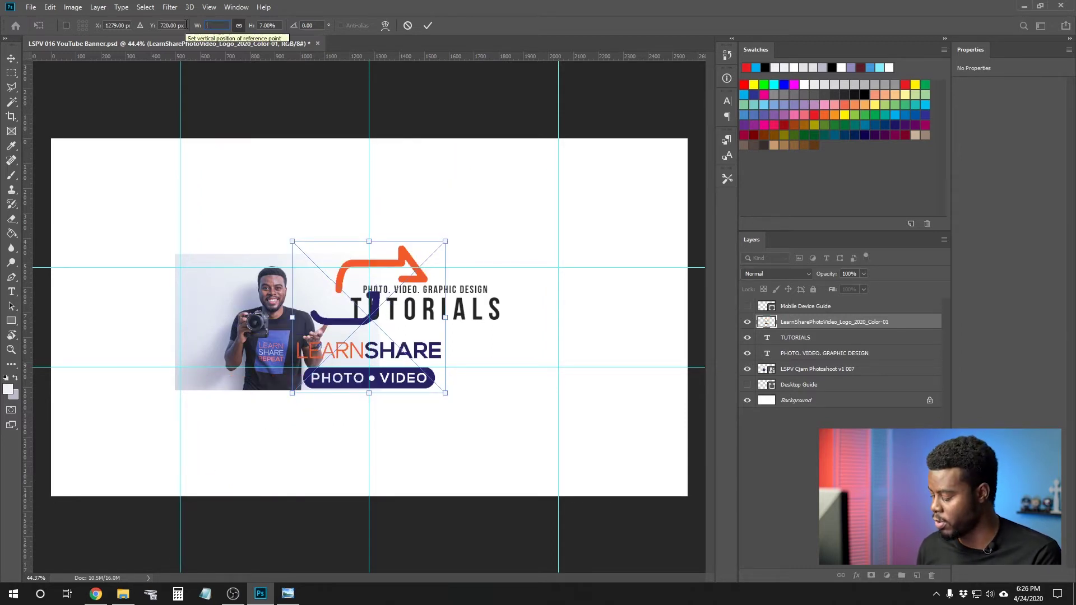
text(3)
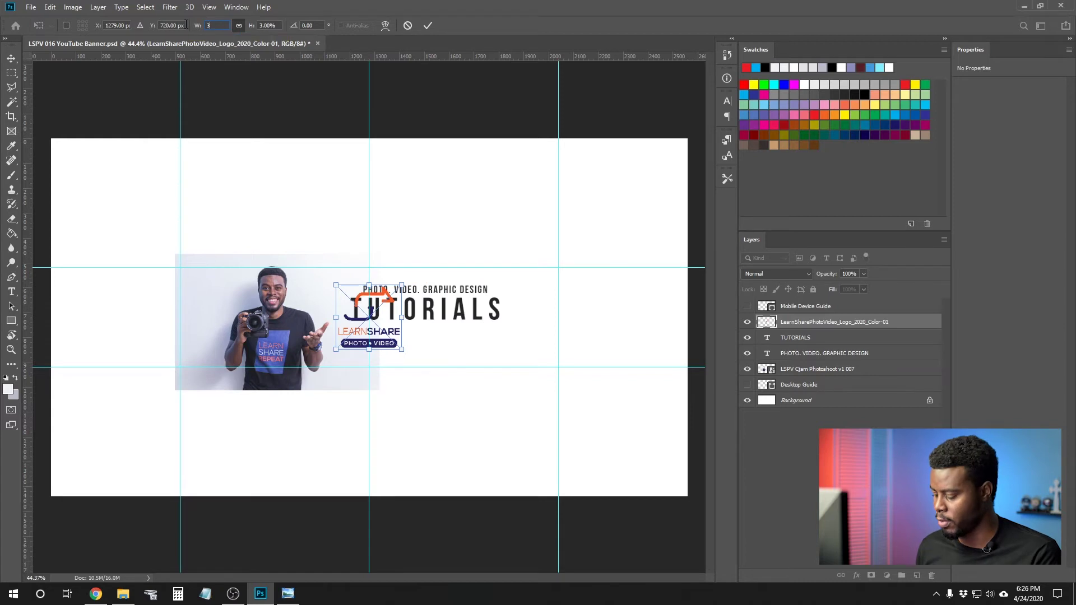
text(1.5)
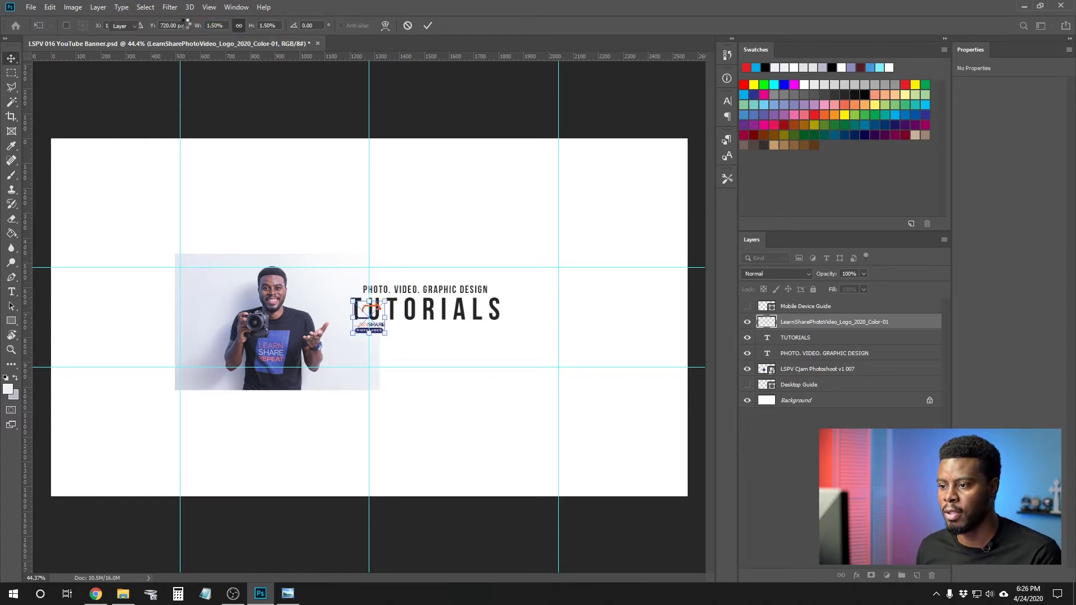
key(Return)
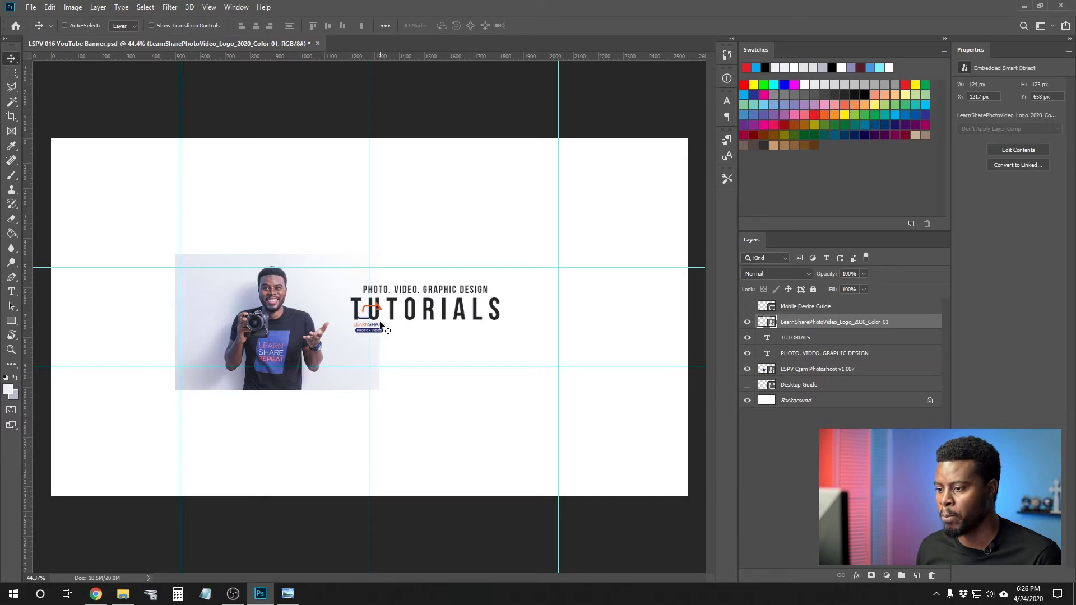
drag(382, 325, 434, 356)
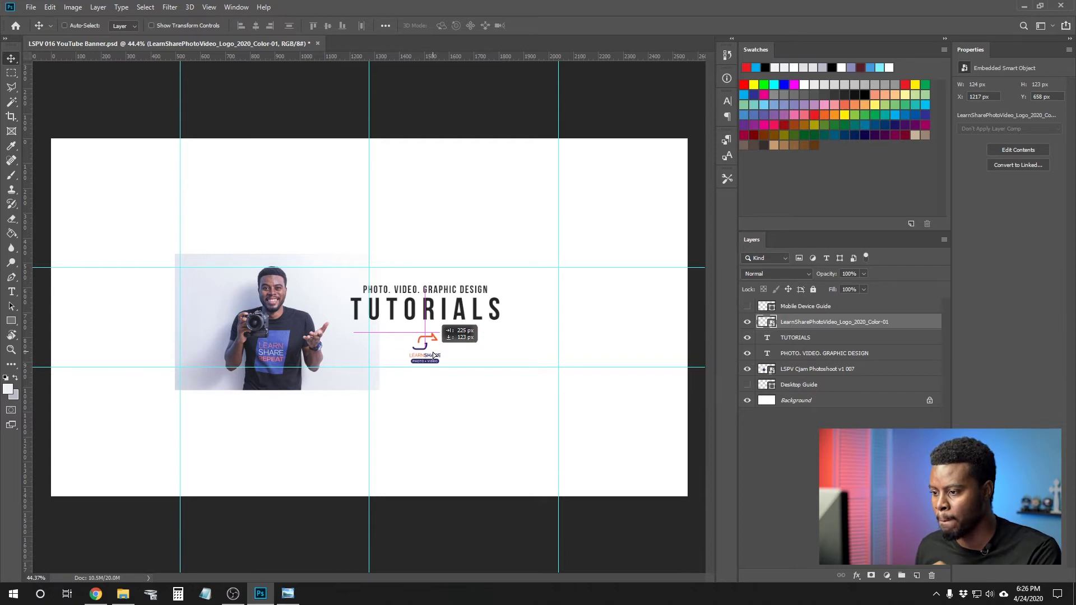
drag(434, 355, 434, 355)
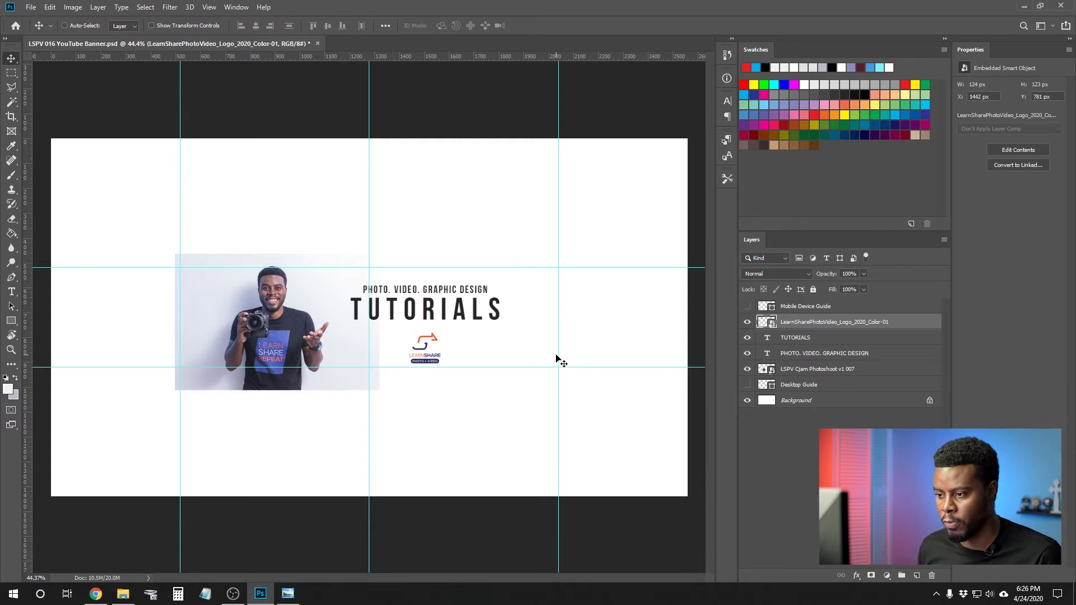
key(shift+Up)
key(shift+Up)
key(shift+Up)
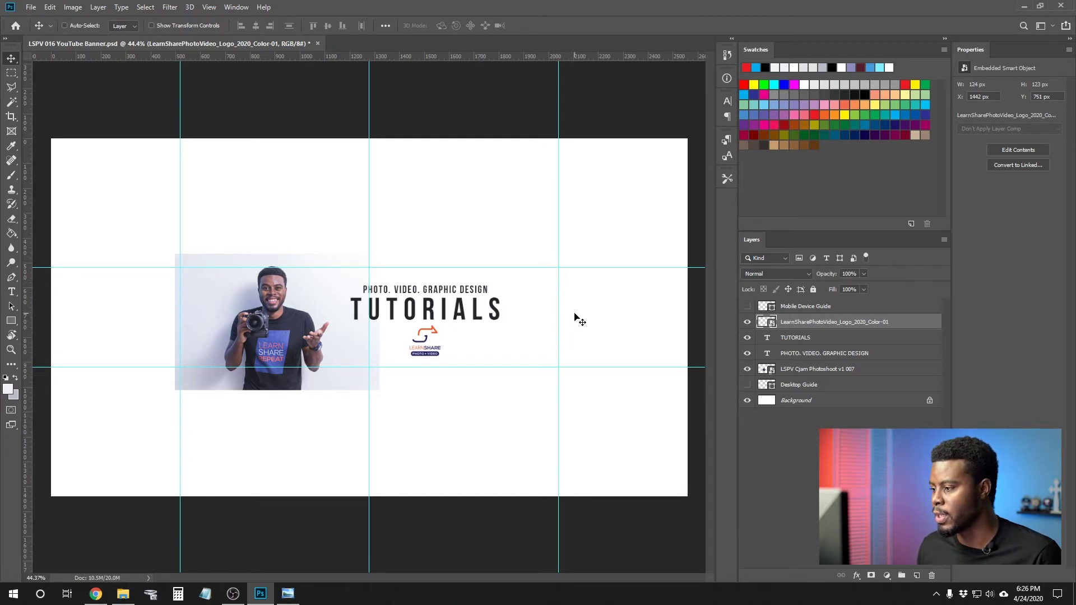
ctrl+click(846, 337)
- Group the tagline, TUTORIALS and logo layers into a group named Info
ctrl+click(863, 353)
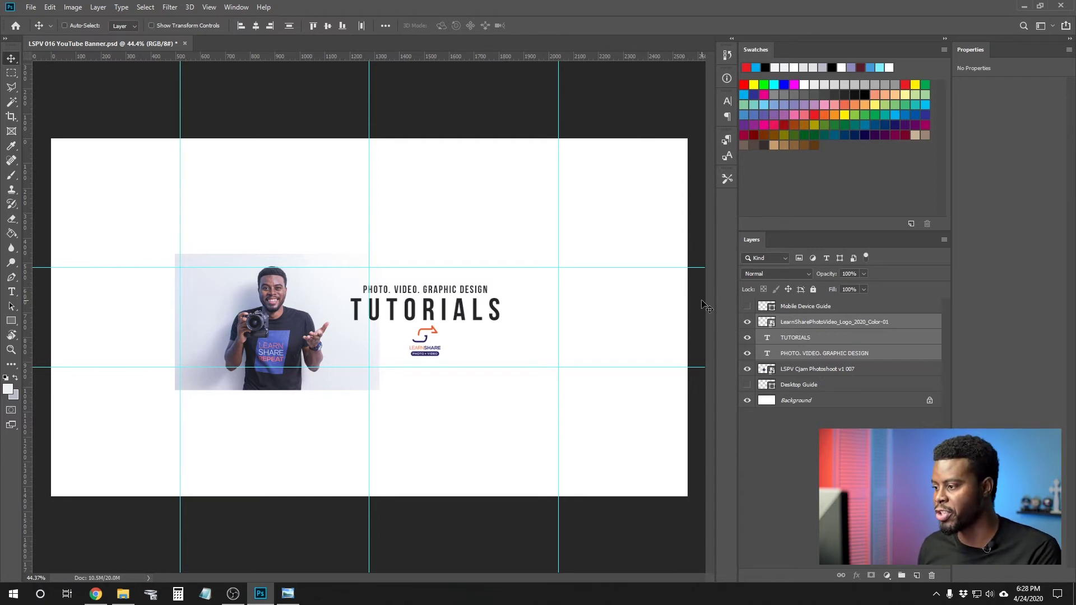
right_click(819, 328)
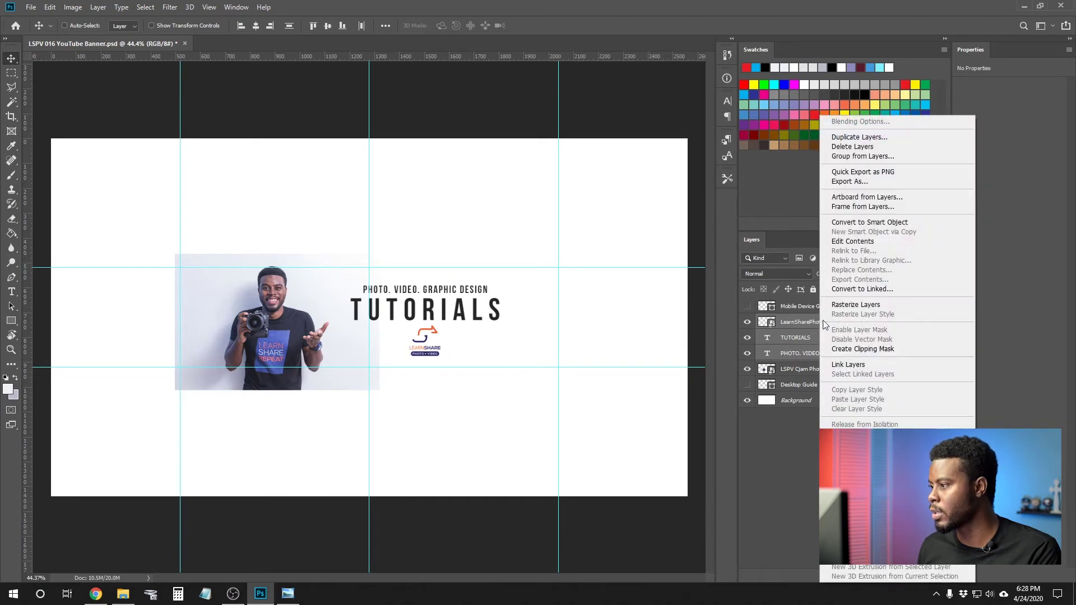
click(869, 157)
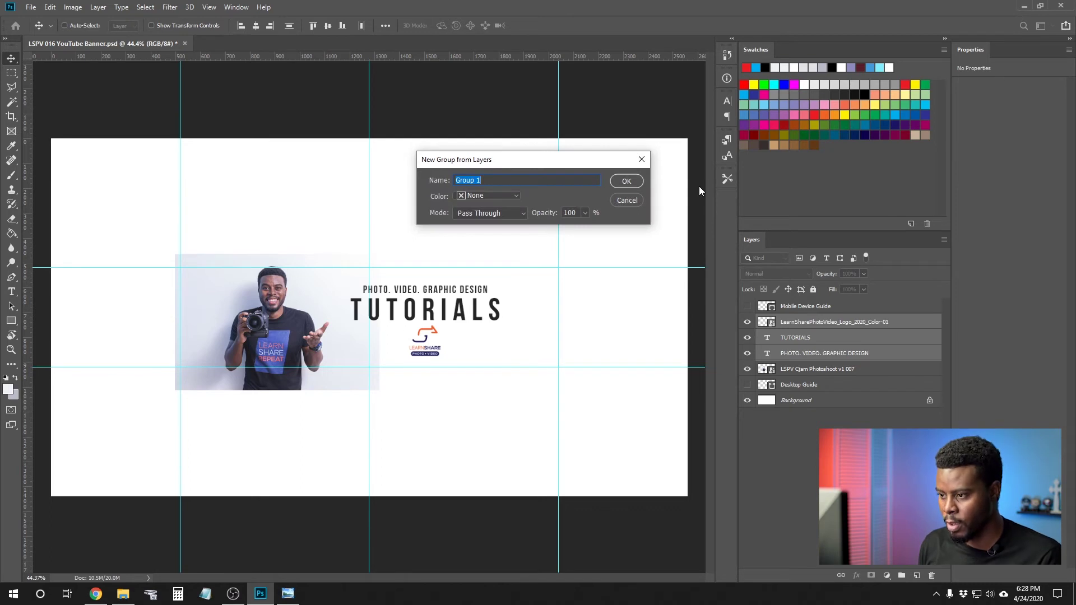
key(BackSpace)
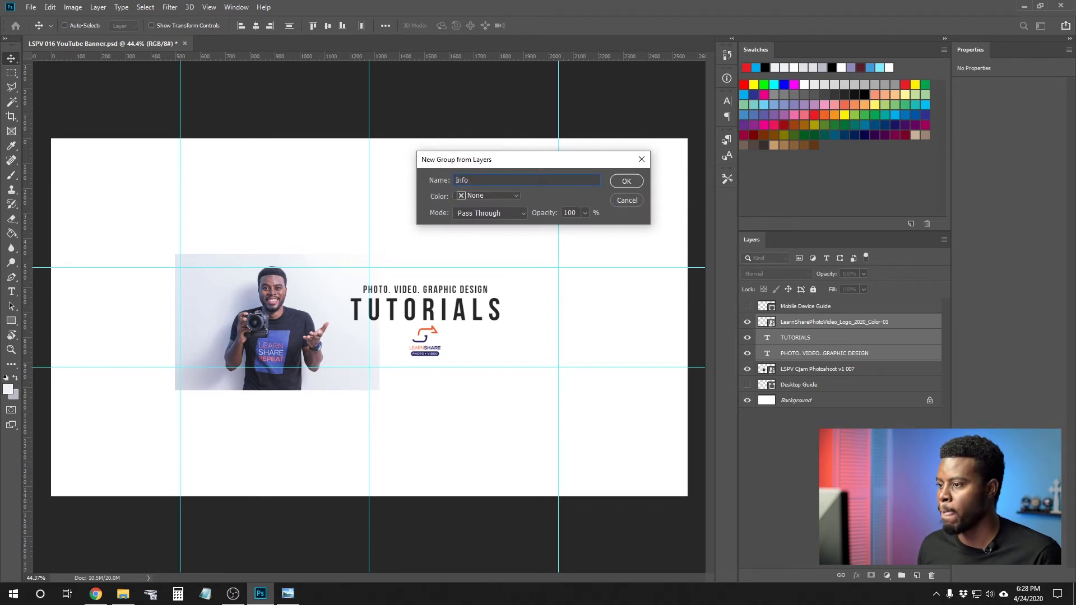
click(626, 180)
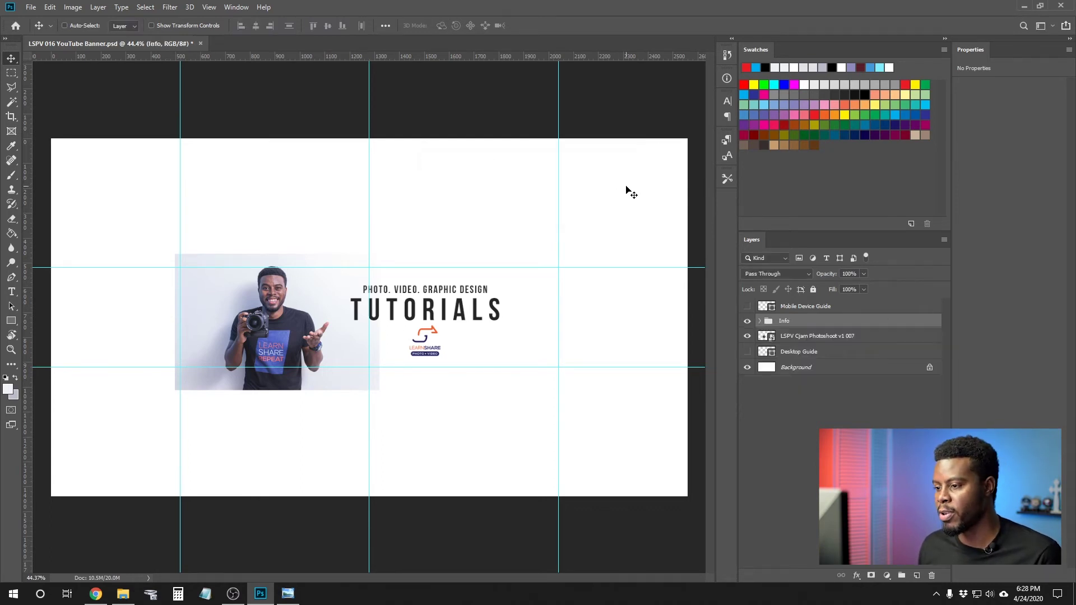
- Reposition the Info group to the right of the portrait photo
drag(435, 308, 496, 309)
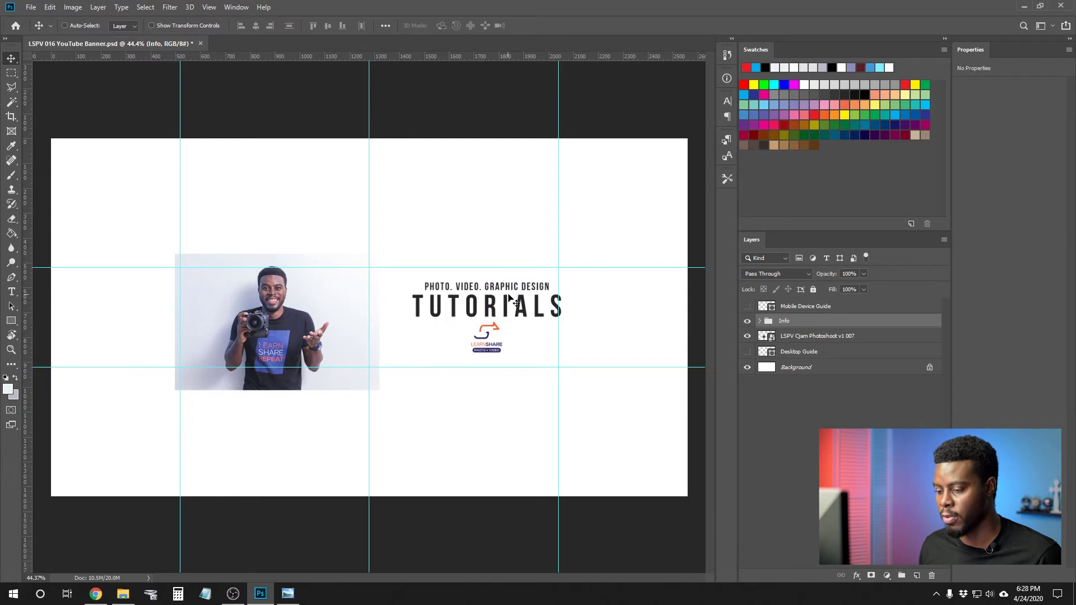
key(shift+Left)
key(shift+Left)
key(shift+Left)
key(shift+Left)
key(shift+Left)
key(shift+Left)
key(shift+Left)
key(shift+Left)
key(shift+Left)
key(shift+Left)
key(shift+Left)
key(shift+Left)
key(shift+Left)
key(shift+Left)
key(shift+Left)
key(shift+Left)
key(shift+Left)
key(shift+Left)
key(shift+Left)
key(shift+Left)
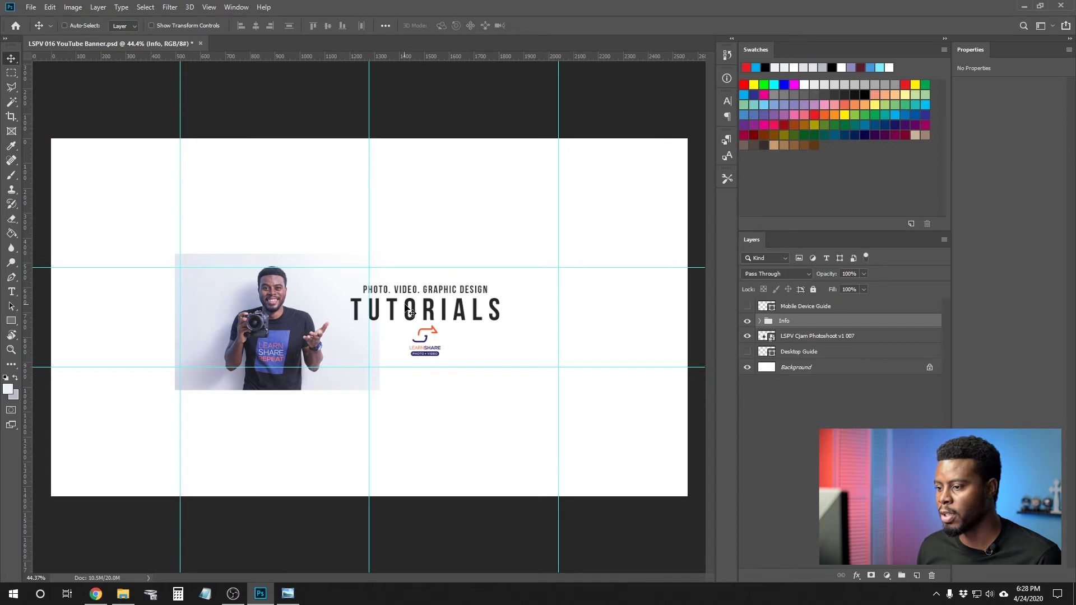
drag(406, 307, 412, 307)
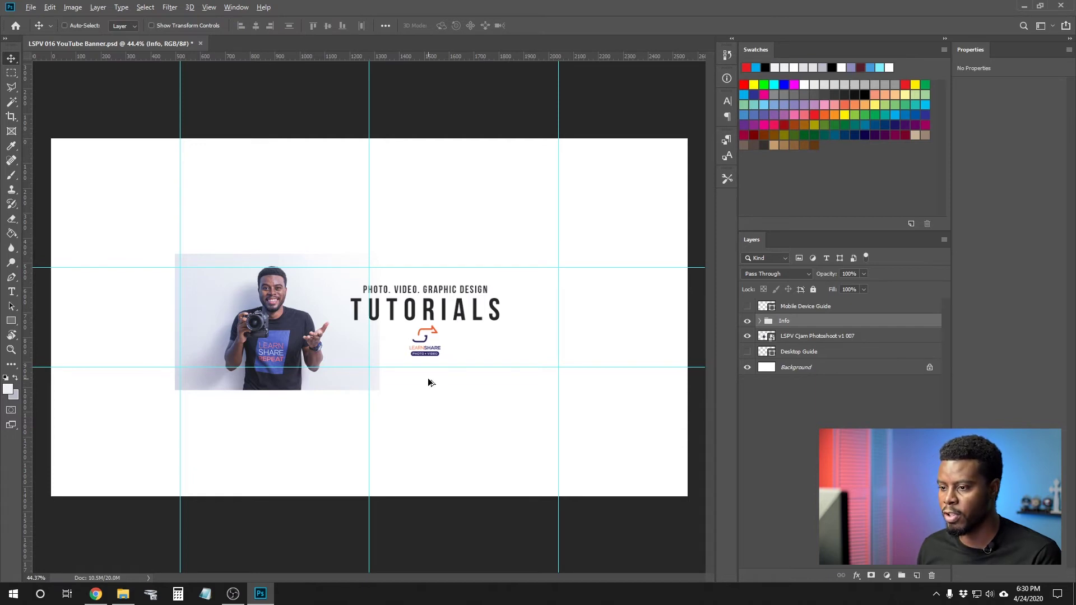
- Zoom in close on the PHOTO. VIDEO. GRAPHIC DESIGN tagline, TUTORIALS title and logo
scroll(429, 379, up, 2)
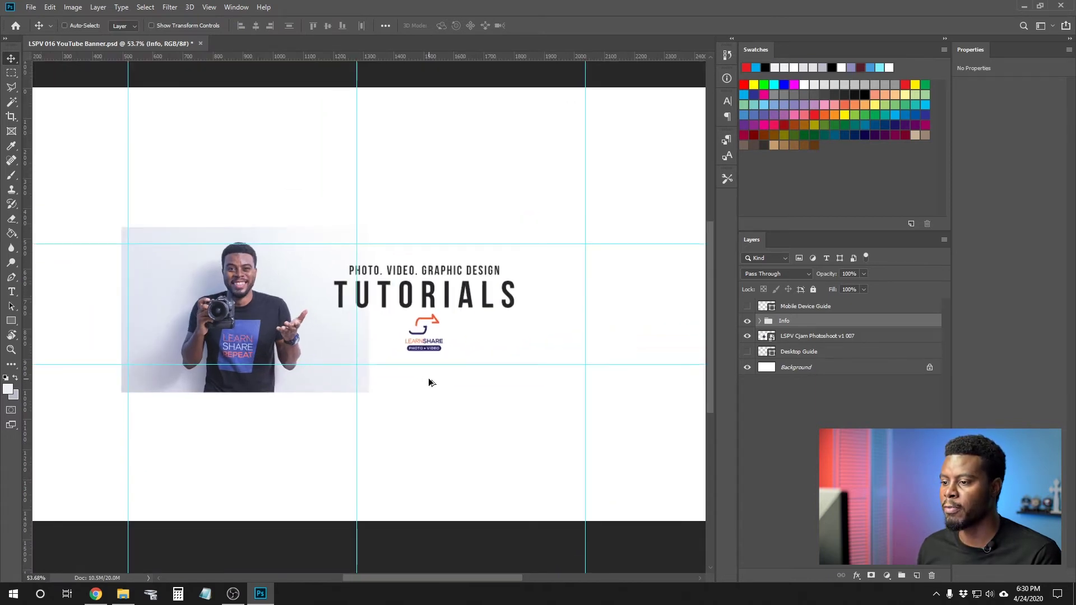
scroll(428, 377, down, 2)
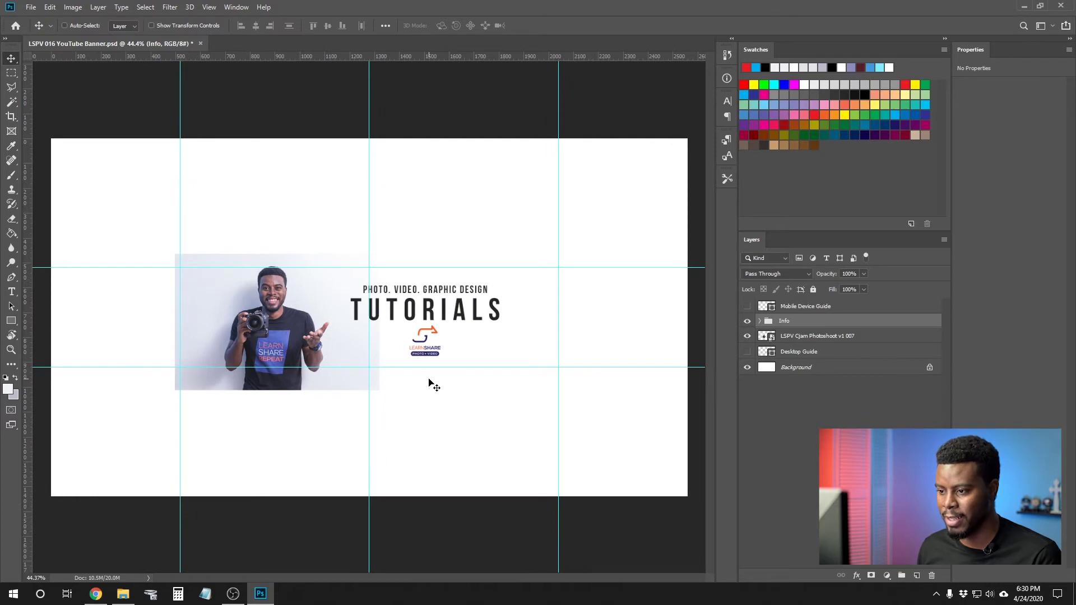
key(z)
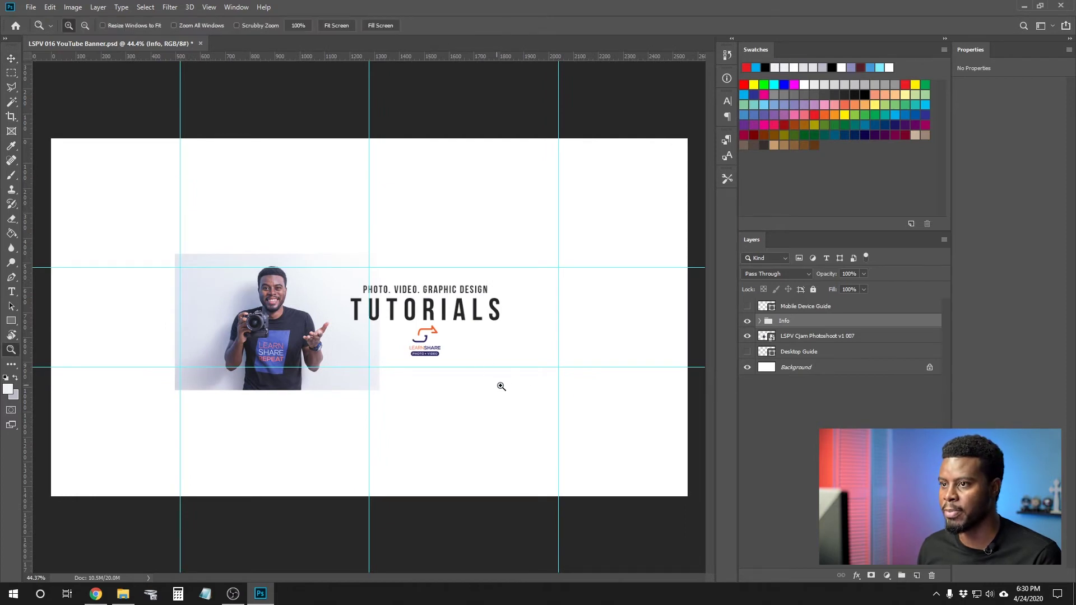
drag(180, 245, 514, 397)
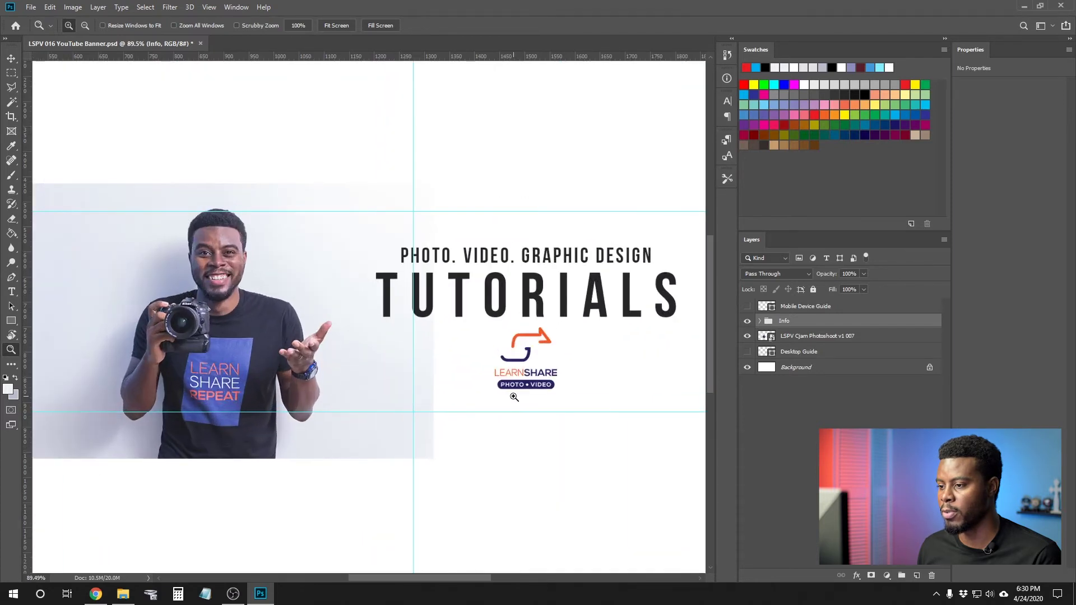
drag(395, 580, 423, 577)
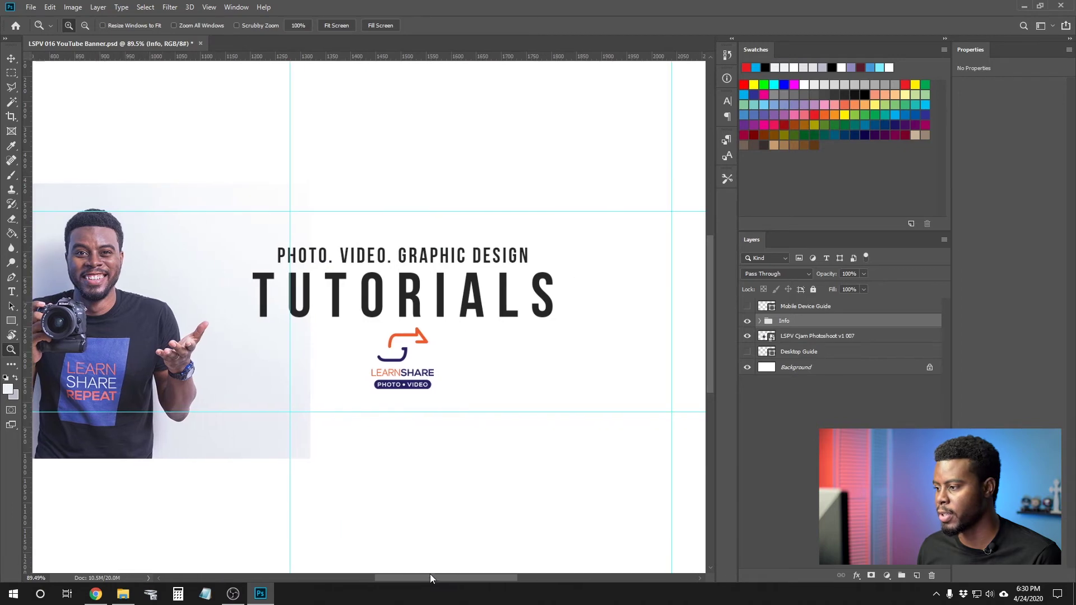
mouse_move(709, 299)
mouse_down()
mouse_move(707, 332)
mouse_move(719, 272)
mouse_move(717, 328)
mouse_move(723, 313)
mouse_up()
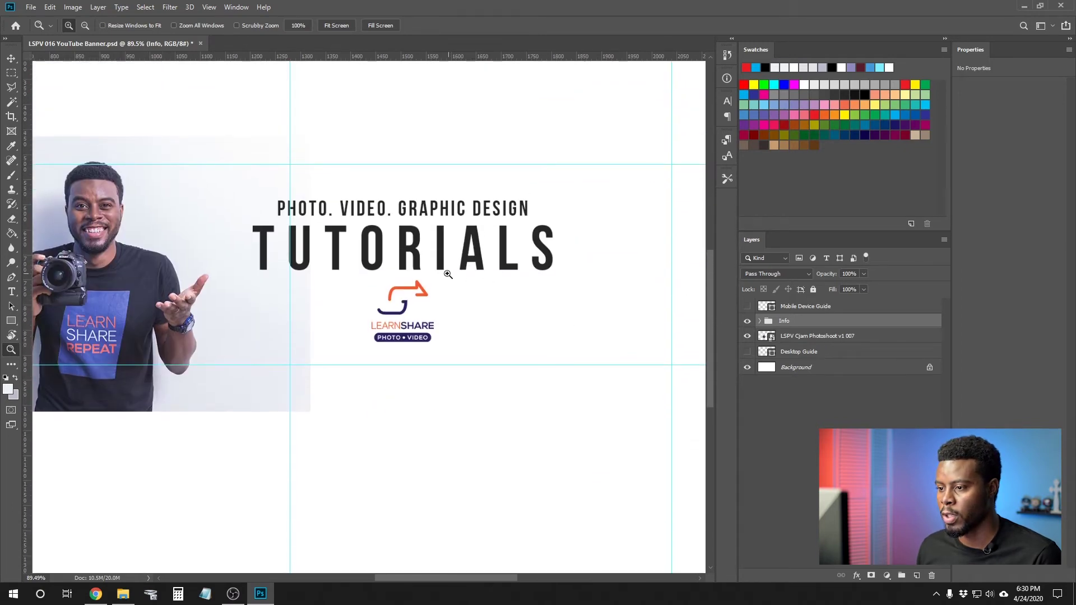
drag(250, 191, 578, 373)
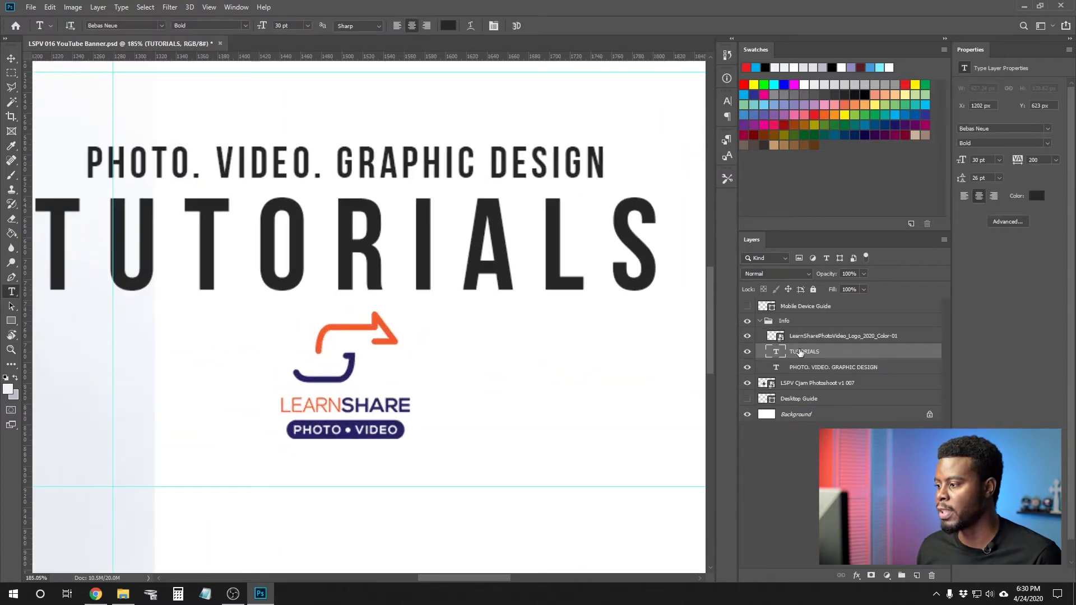
- Recolour the TUTORIALS title dark navy 262262, sampled from the logo badge
click(448, 27)
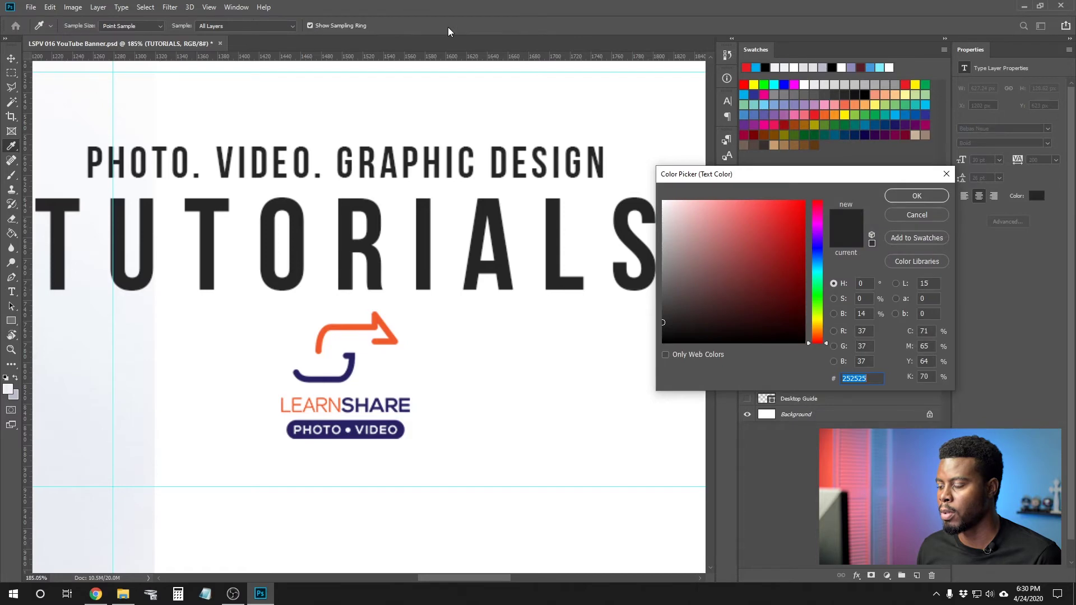
click(346, 423)
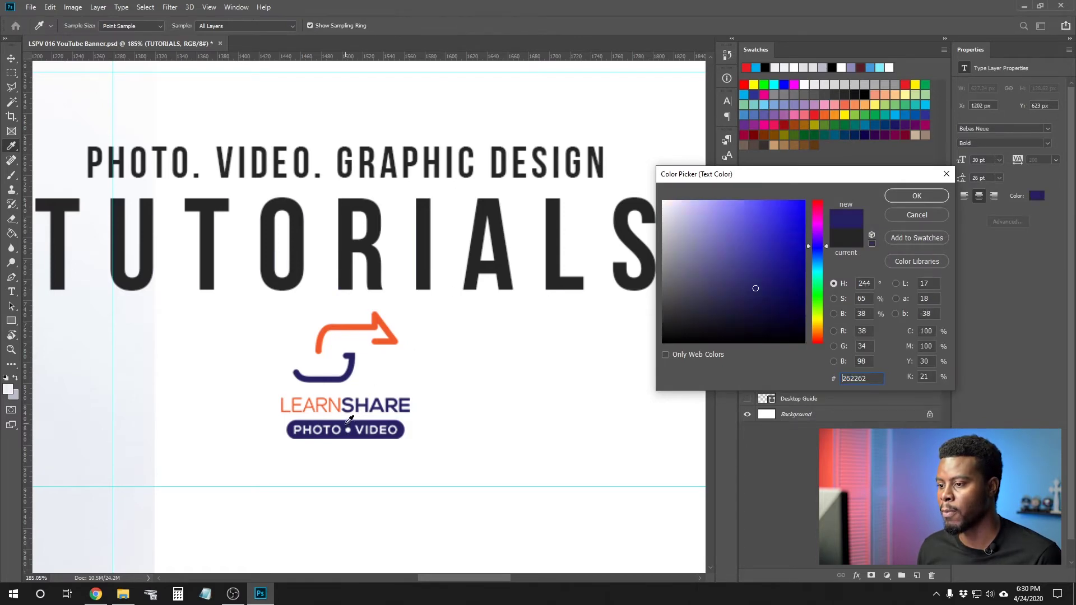
click(894, 194)
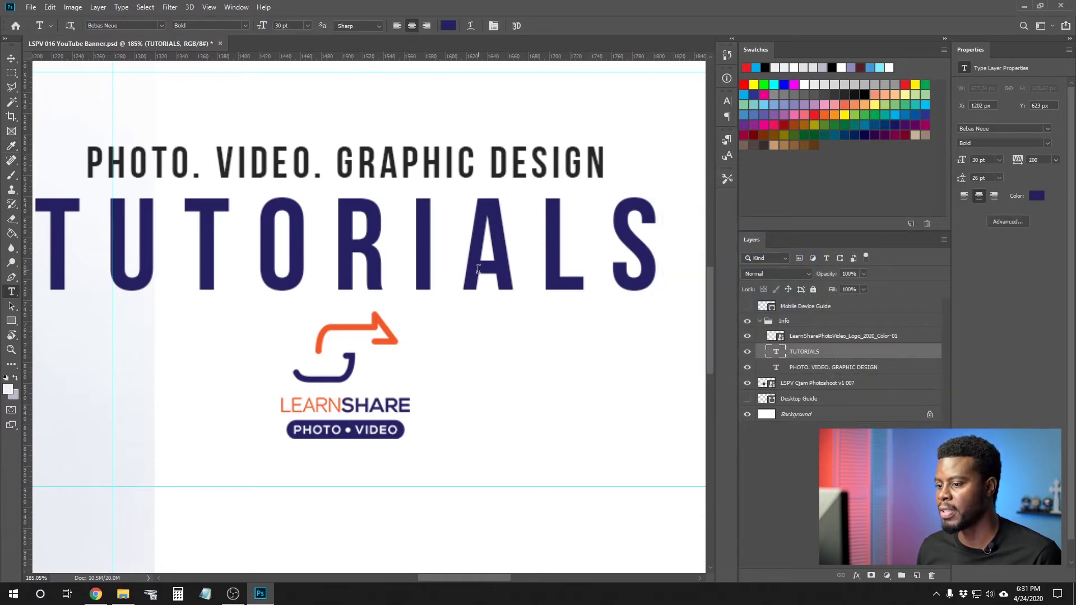
- Recolour the PHOTO. VIDEO. GRAPHIC DESIGN tagline orange f1592a, sampled from the logo's arrow
click(816, 369)
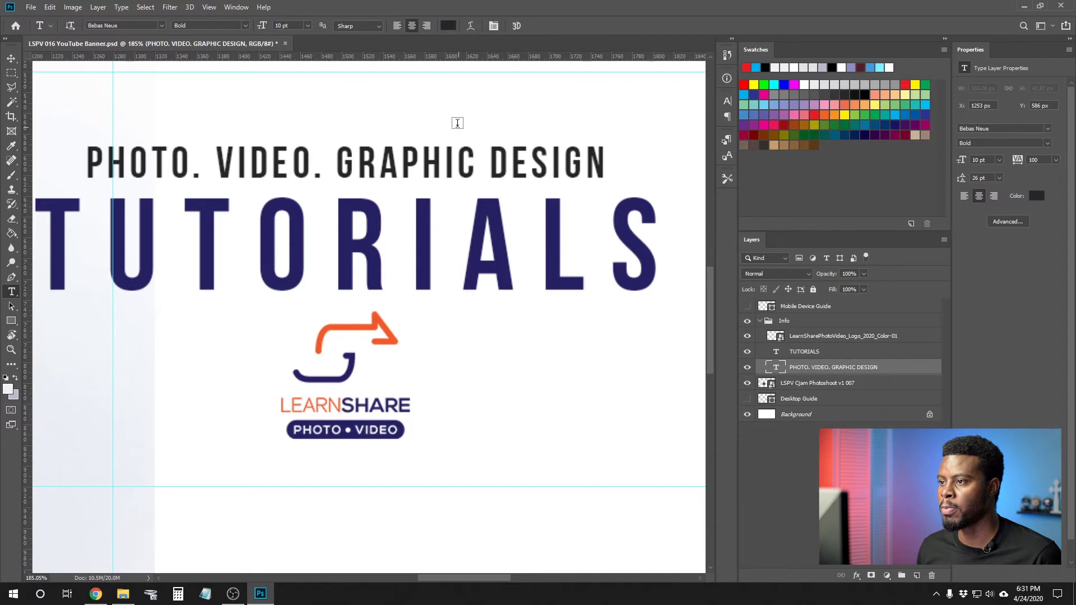
click(447, 26)
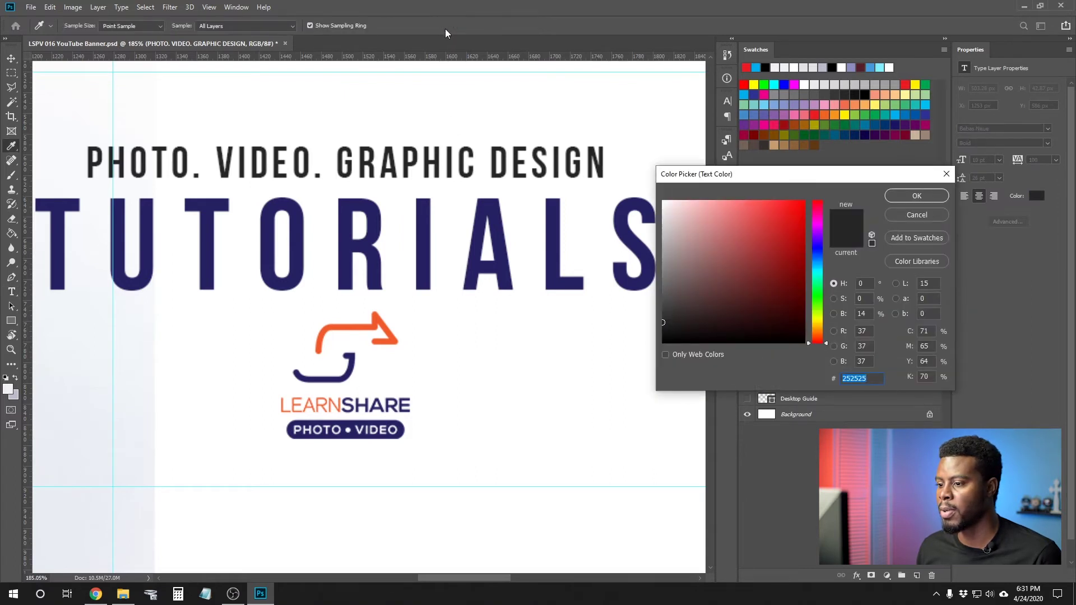
click(363, 329)
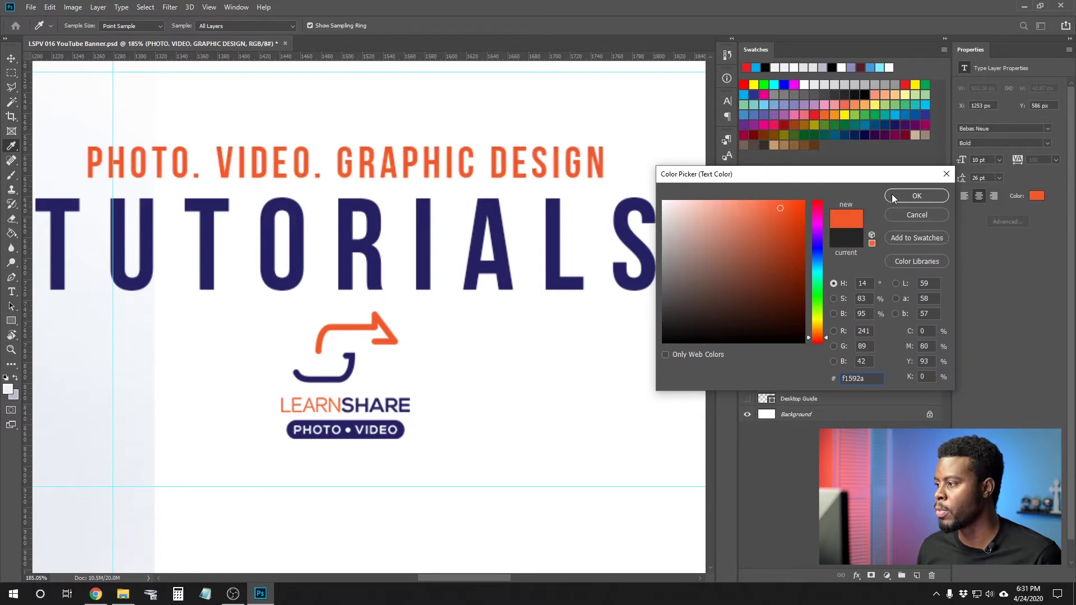
click(914, 196)
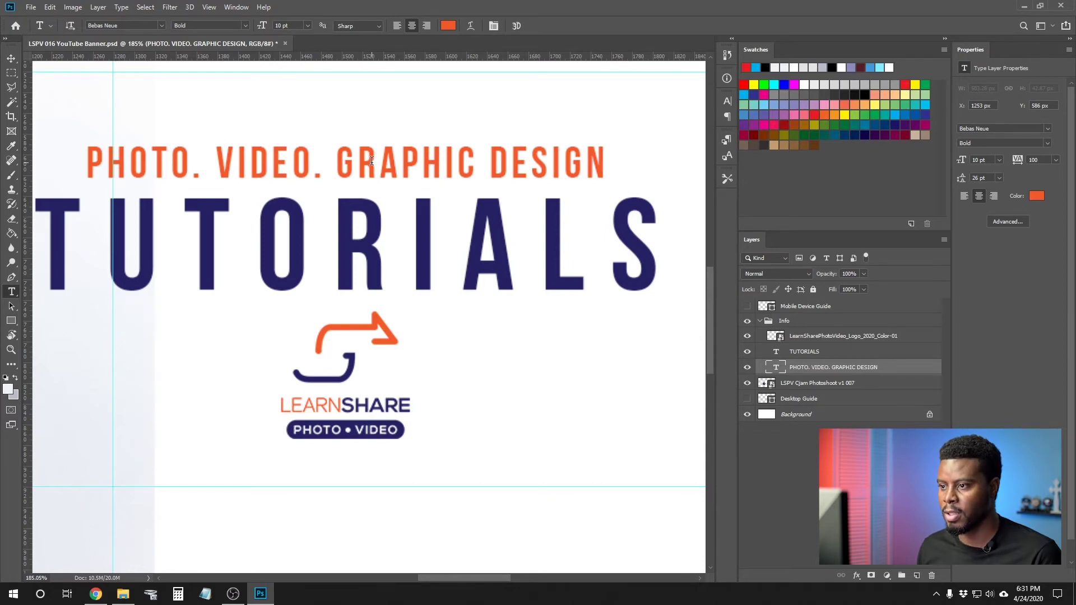
key(z)
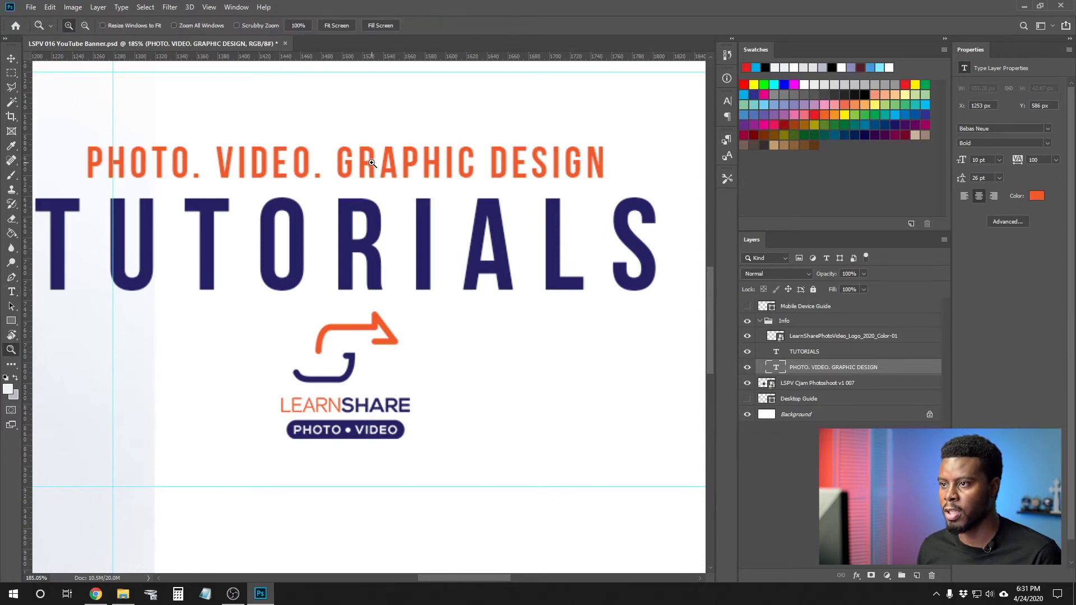
- Fit the whole banner on screen, then zoom in close on the portrait photo
click(336, 26)
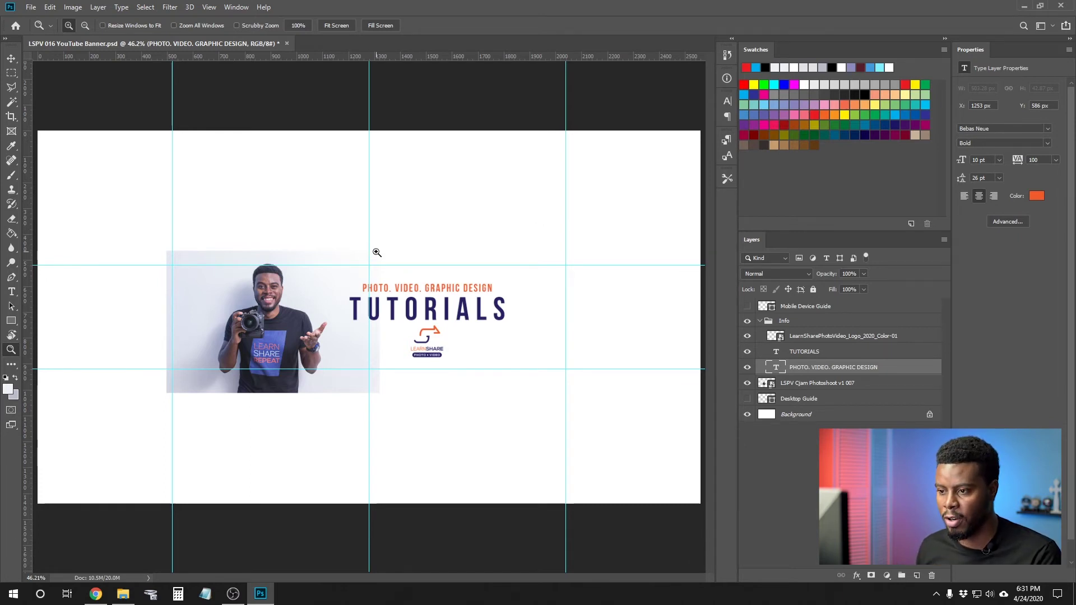
key(v)
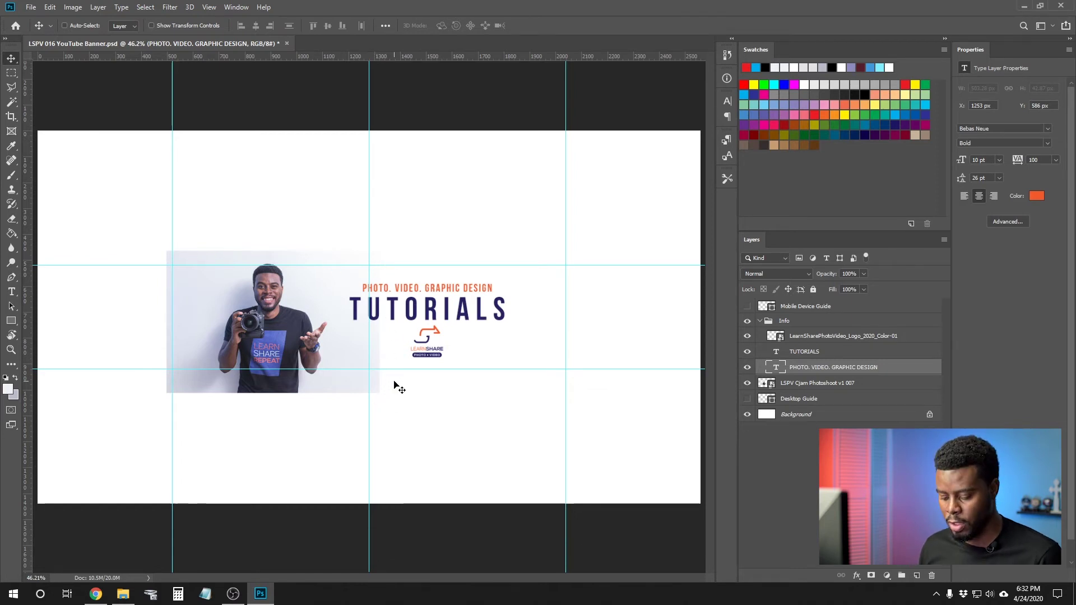
key(z)
drag(137, 231, 405, 411)
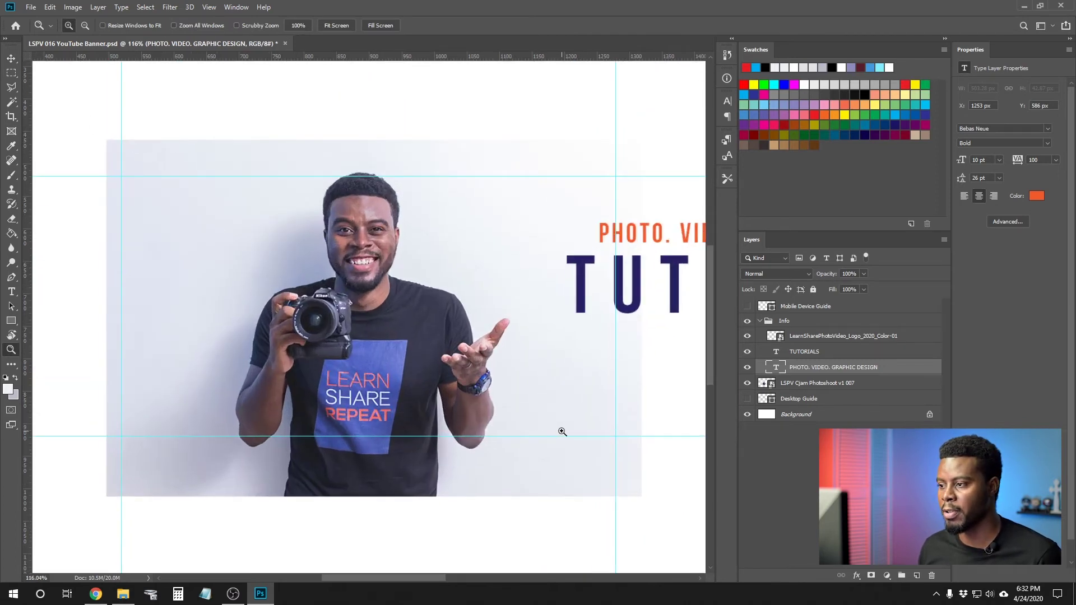
- Add a white layer mask to the LSPV Cjam Photoshoot v1 007 photo layer and target the mask
key(e)
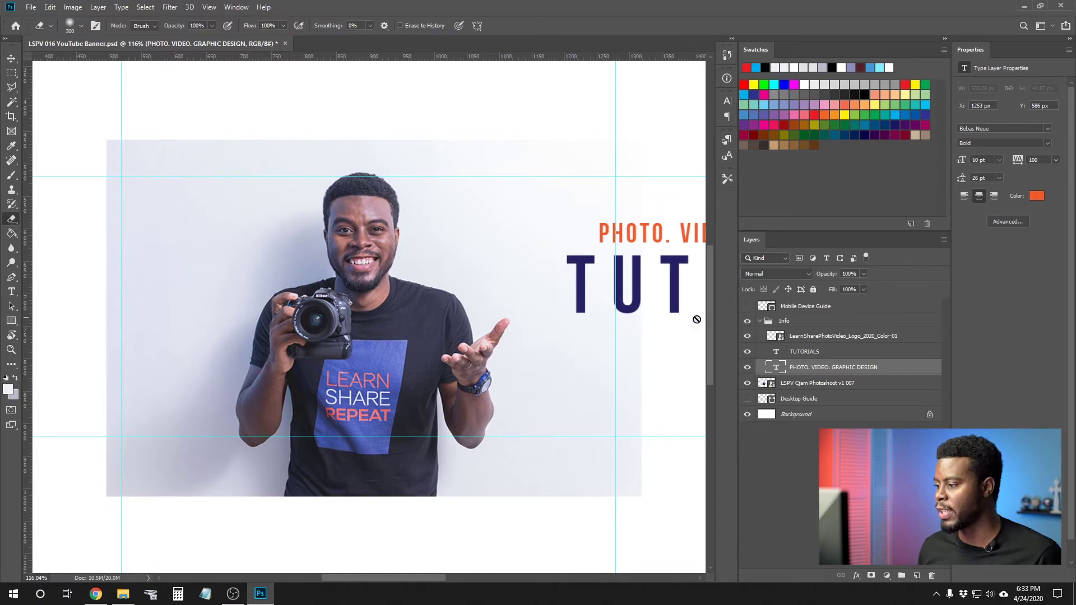
click(831, 383)
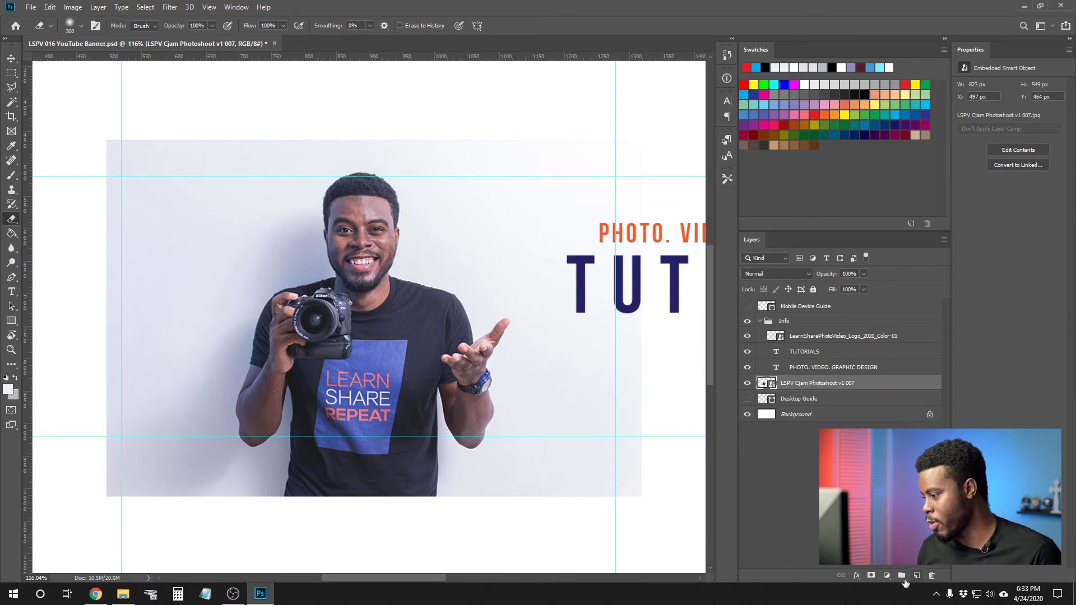
click(872, 578)
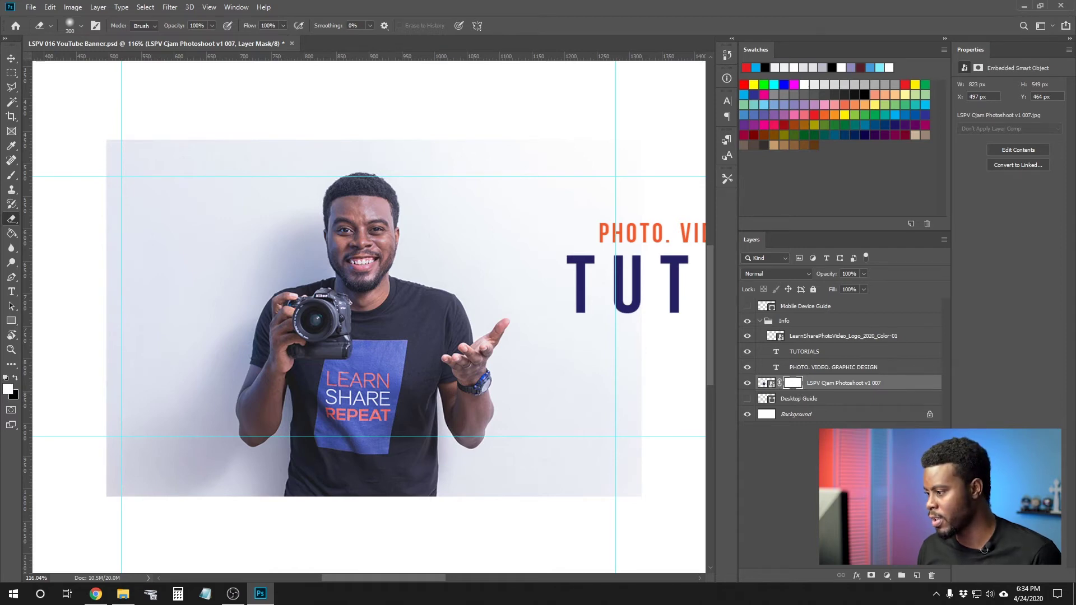
key(ctrl+z)
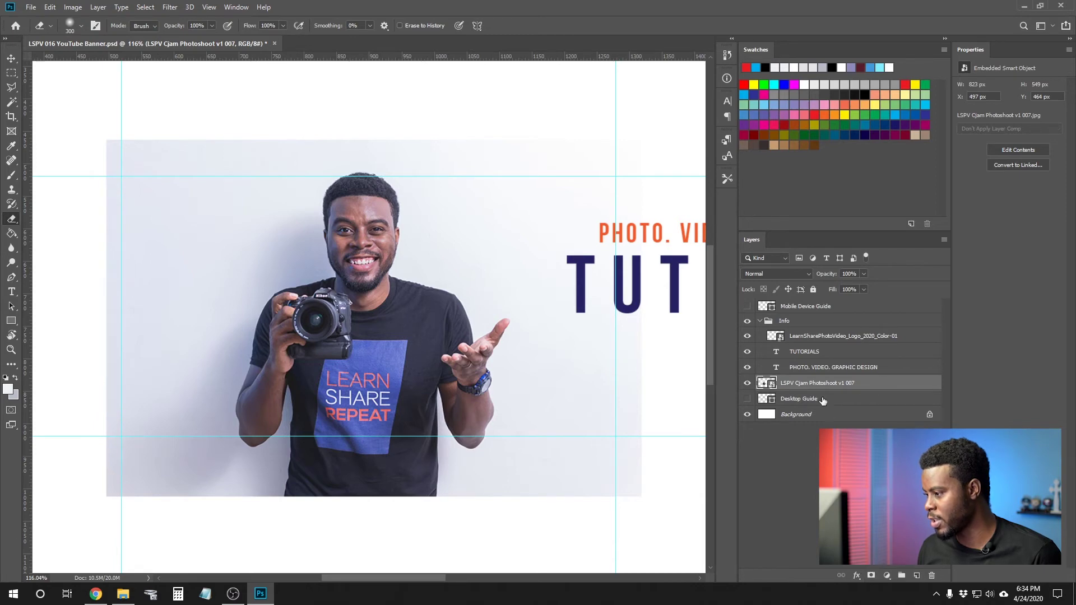
click(870, 577)
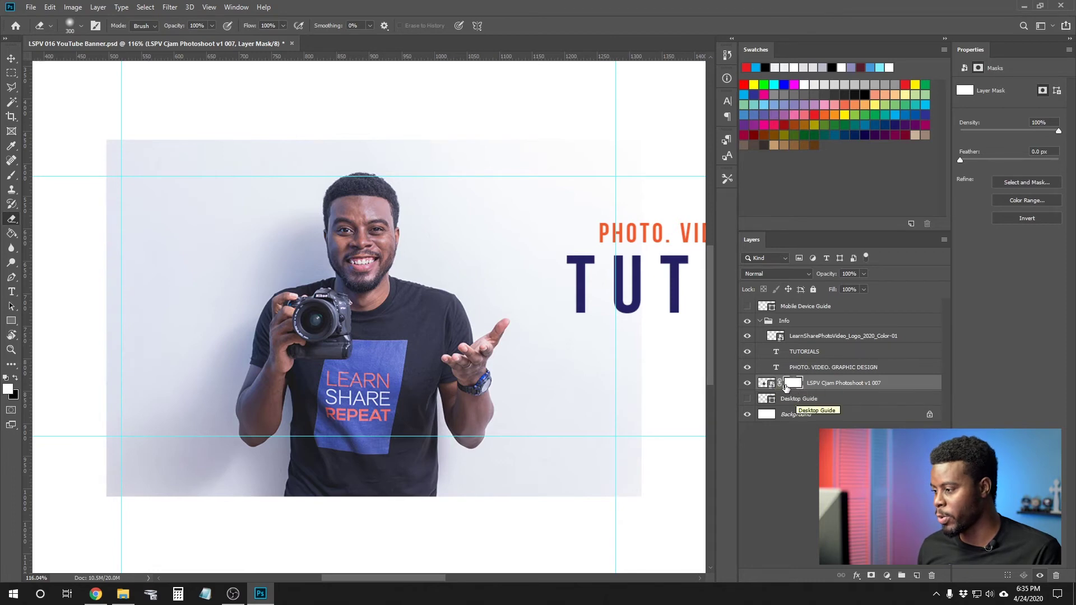
click(768, 386)
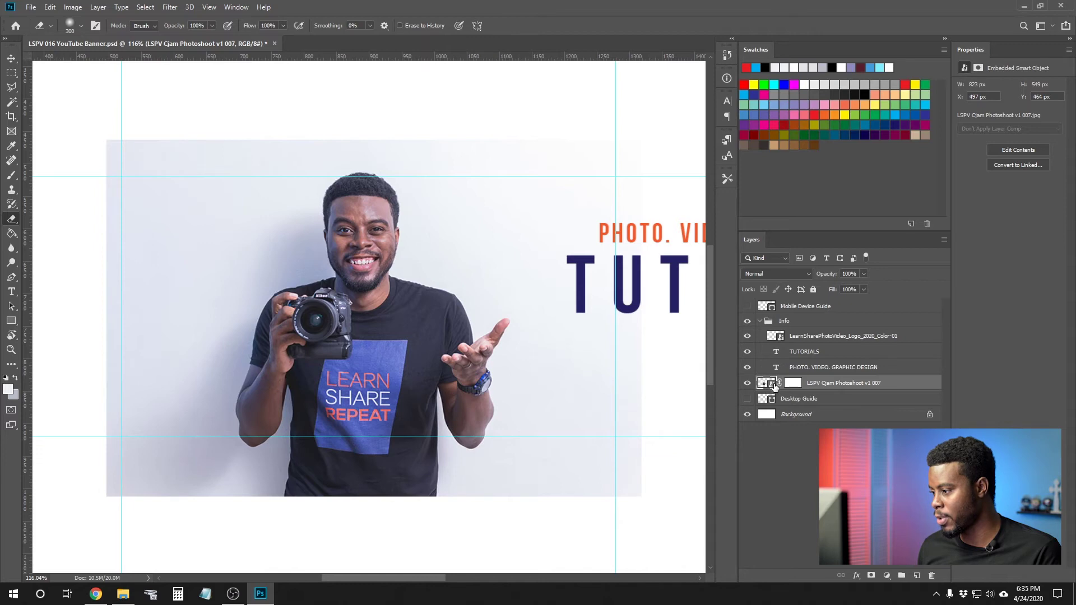
click(793, 383)
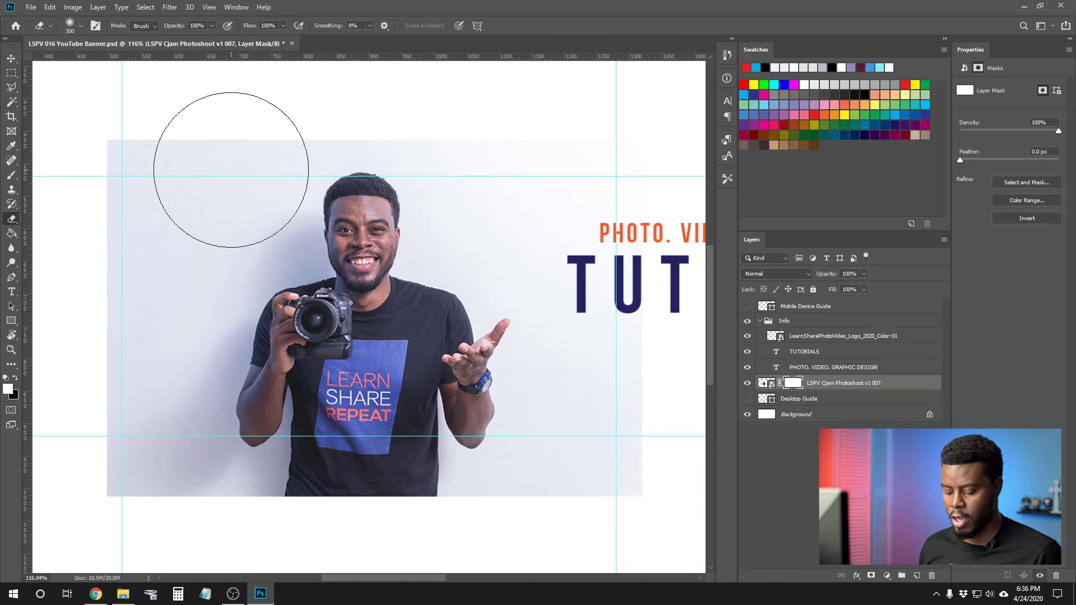
key(v)
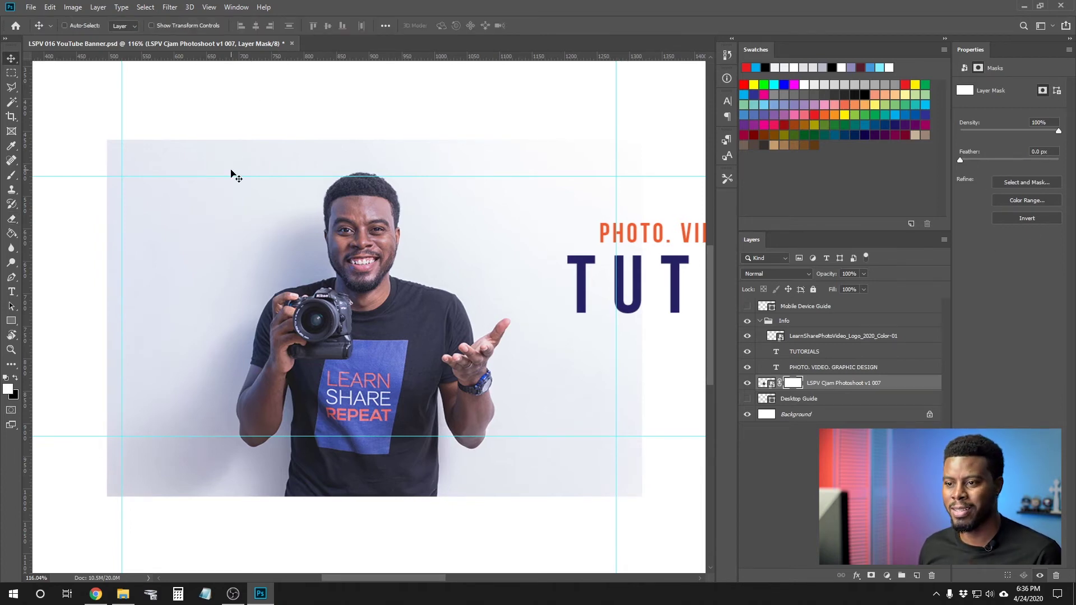
key(e)
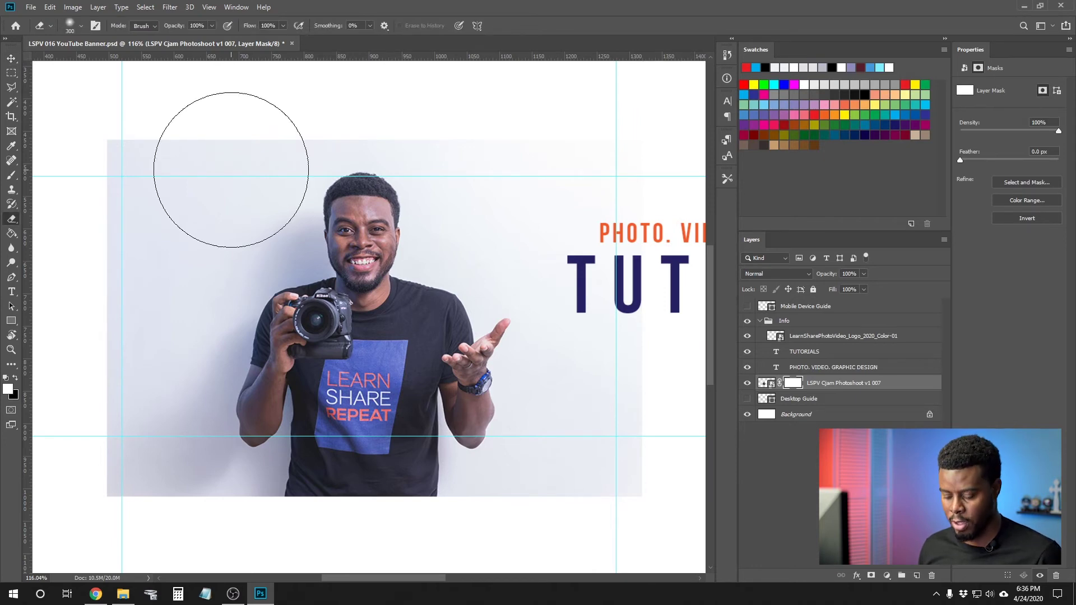
scroll(231, 170, down, 1)
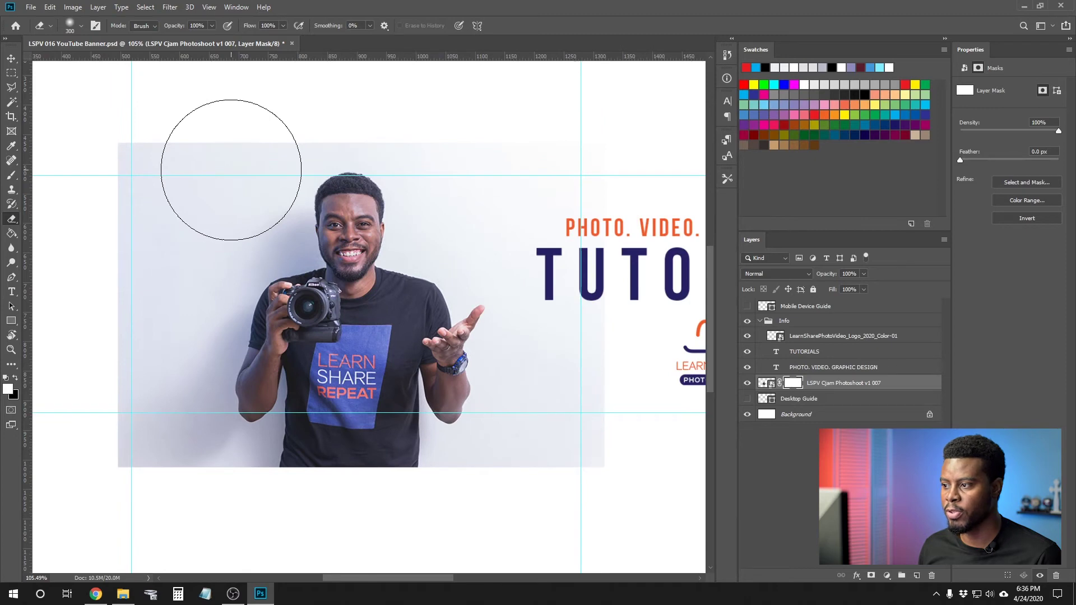
scroll(231, 170, down, 1)
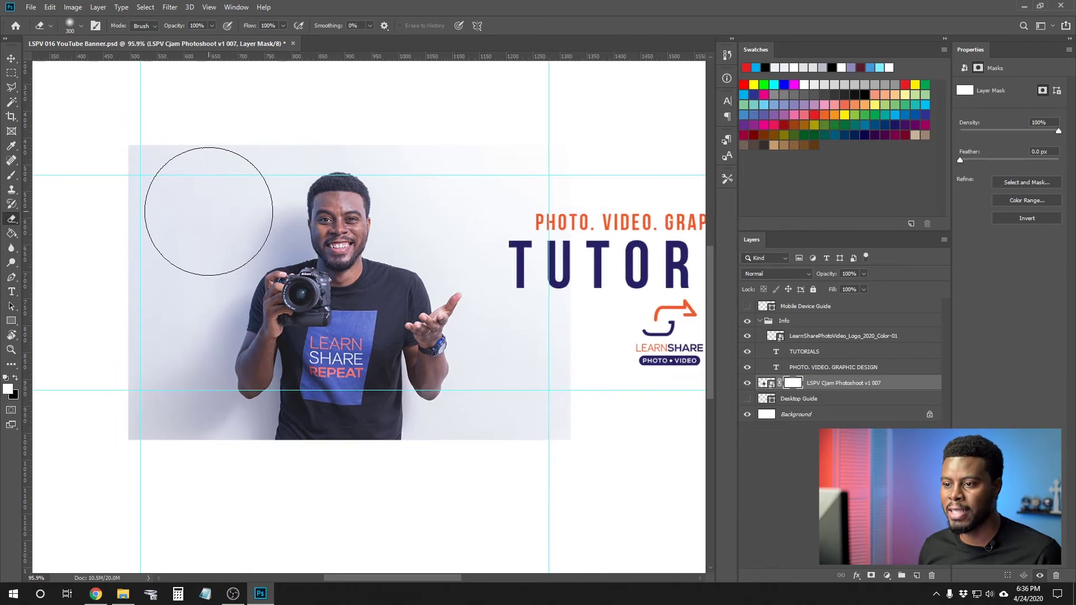
right_click(209, 212)
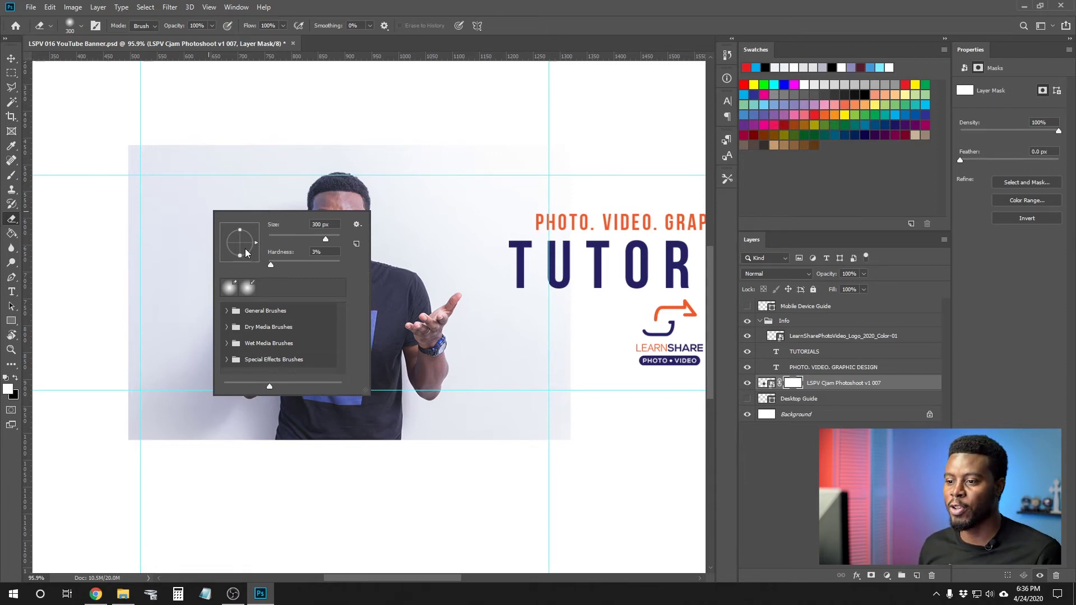
drag(328, 263, 334, 264)
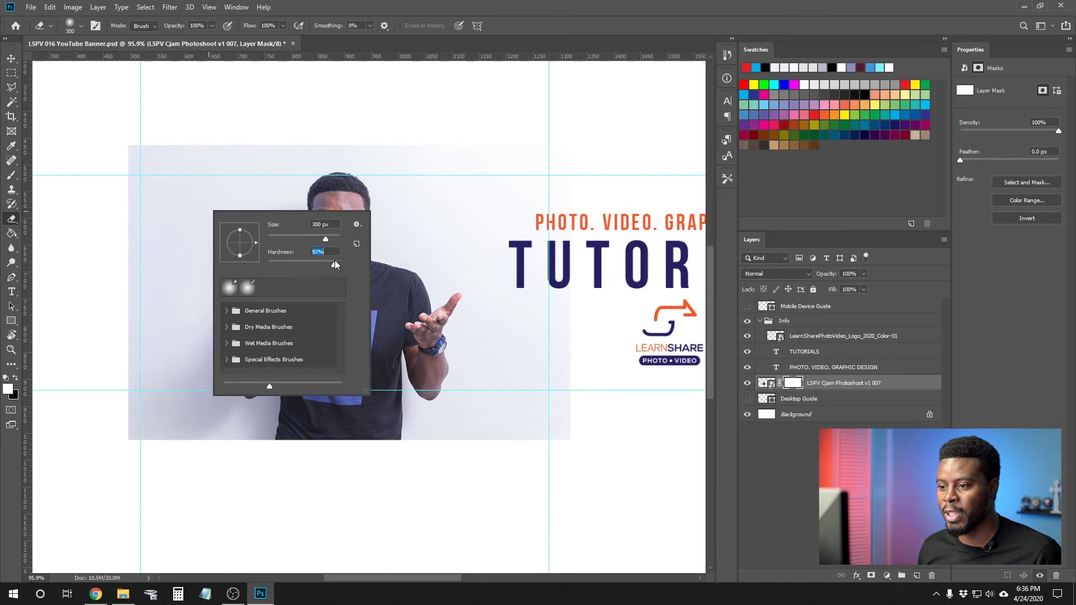
click(271, 261)
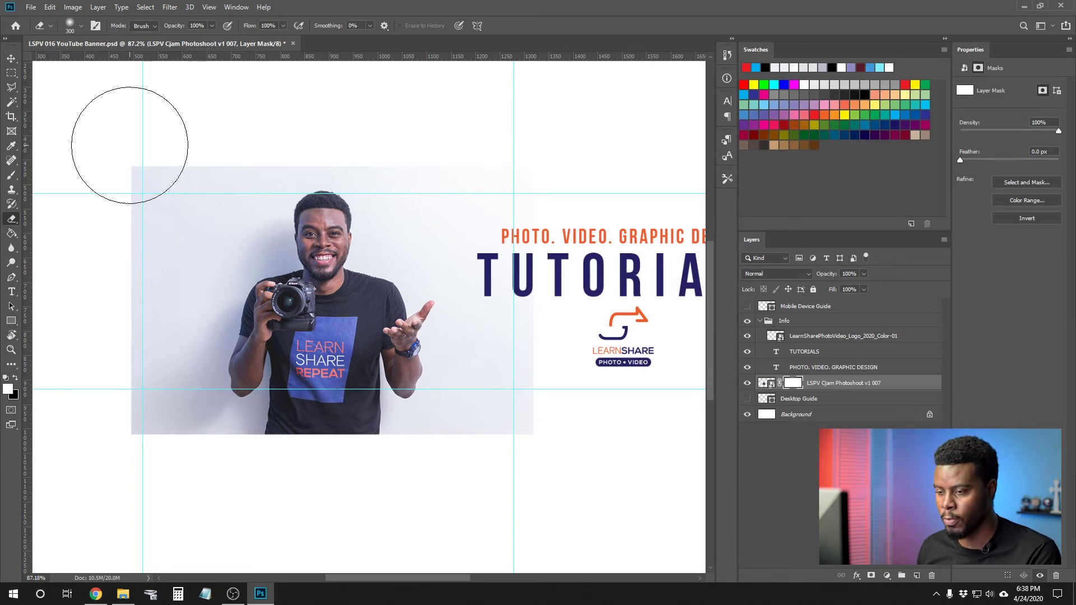
- With a 200 px, 3% hardness eraser, softly fade the photo's edges on its mask
right_click(129, 145)
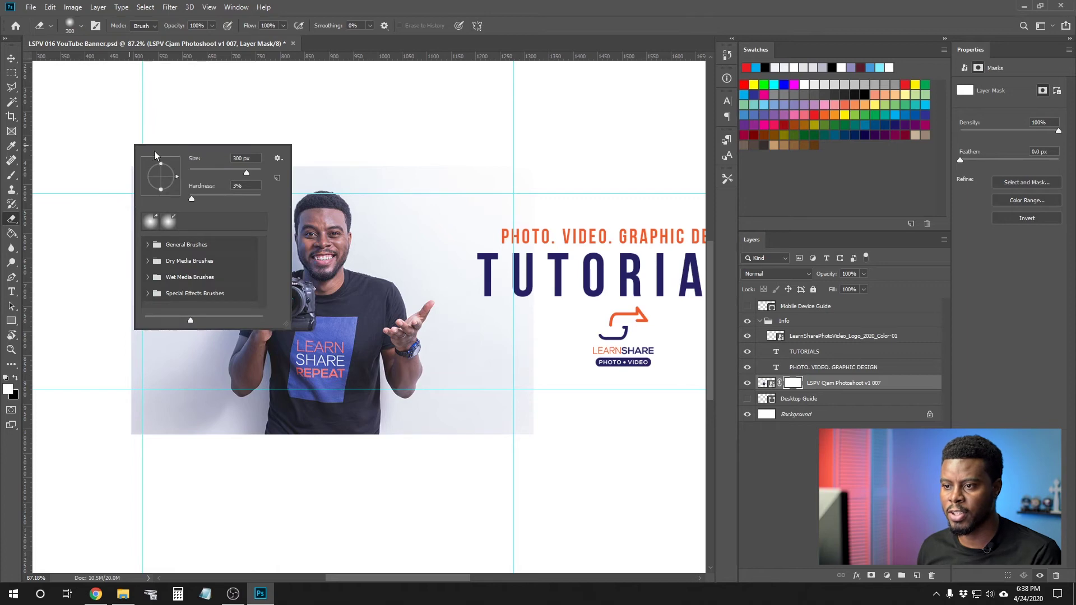
drag(241, 169, 241, 171)
key(Escape)
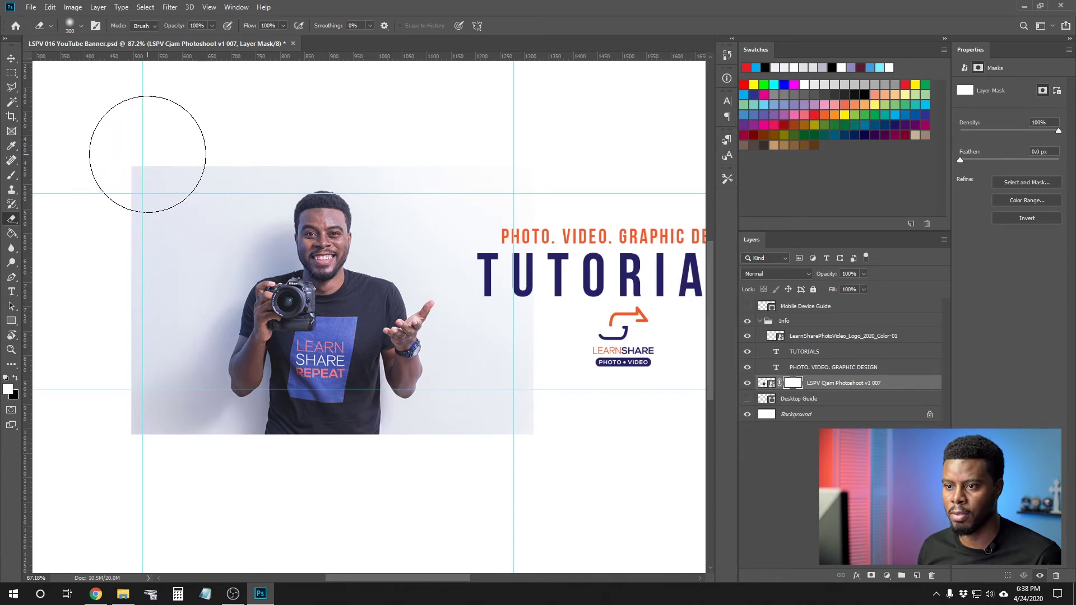
right_click(152, 154)
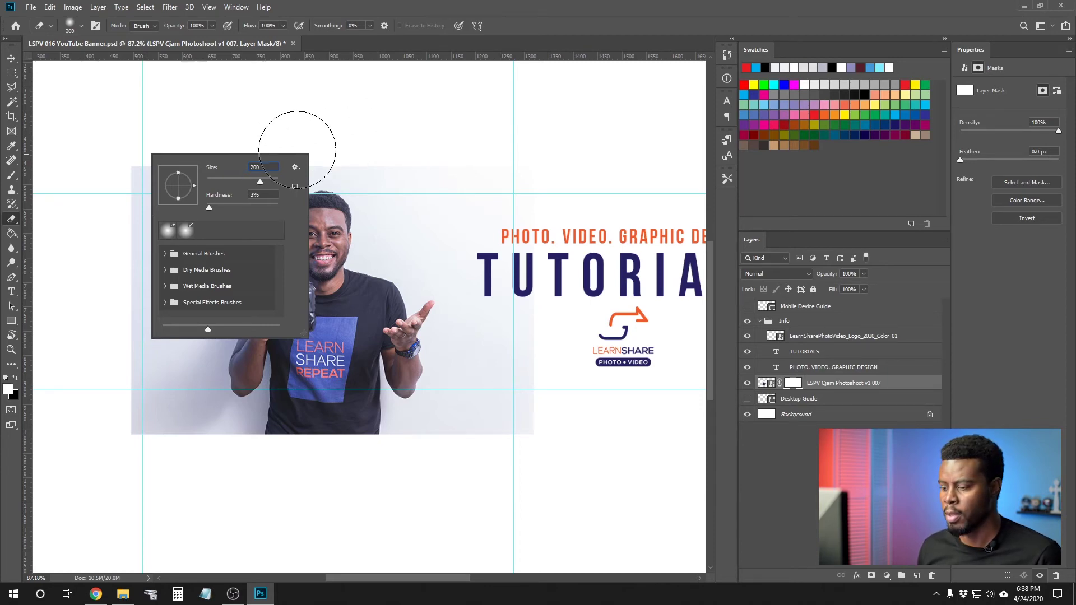
key(Return)
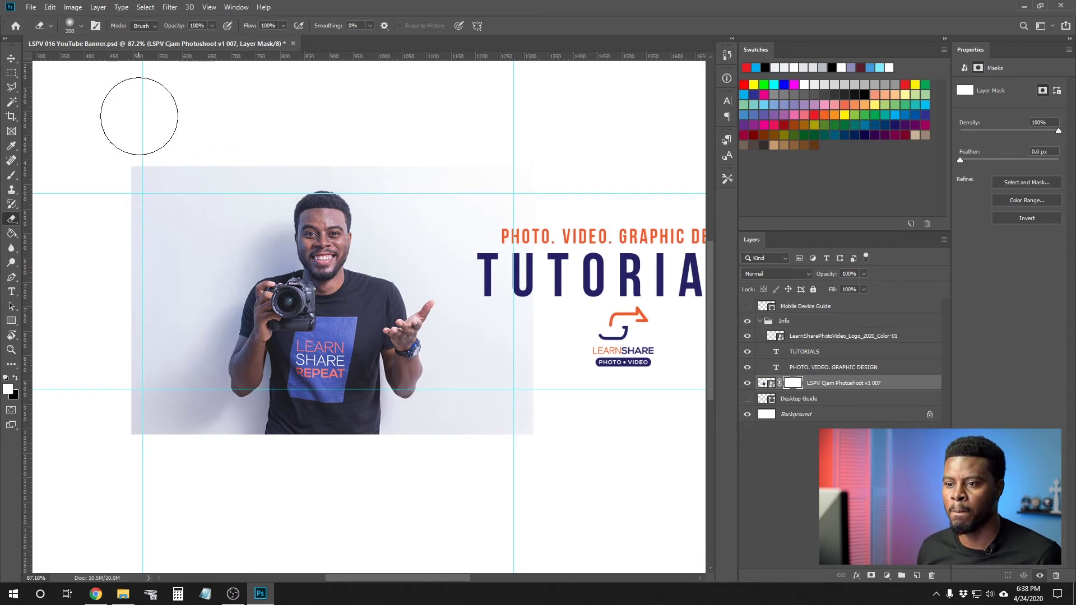
mouse_move(128, 159)
mouse_down()
mouse_move(129, 249)
mouse_move(121, 193)
mouse_move(126, 335)
mouse_move(129, 269)
mouse_move(147, 381)
mouse_move(126, 339)
mouse_move(156, 433)
mouse_move(131, 406)
mouse_move(200, 468)
mouse_move(143, 443)
mouse_move(228, 478)
mouse_move(48, 258)
mouse_move(114, 180)
mouse_move(266, 134)
mouse_move(125, 175)
mouse_move(269, 137)
mouse_move(155, 156)
mouse_move(334, 130)
mouse_move(248, 144)
mouse_move(477, 148)
mouse_move(483, 156)
mouse_move(437, 146)
mouse_move(550, 203)
mouse_move(461, 154)
mouse_move(541, 274)
mouse_move(533, 389)
mouse_move(554, 330)
mouse_move(536, 419)
mouse_move(558, 351)
mouse_move(522, 434)
mouse_move(538, 396)
mouse_move(500, 442)
mouse_move(545, 399)
mouse_move(491, 438)
mouse_move(519, 422)
mouse_move(444, 452)
mouse_move(493, 439)
mouse_move(420, 461)
mouse_move(475, 442)
mouse_move(195, 441)
mouse_move(237, 456)
mouse_move(151, 407)
mouse_move(162, 422)
mouse_move(142, 351)
mouse_move(152, 328)
mouse_move(142, 350)
mouse_move(196, 228)
mouse_move(166, 209)
mouse_move(180, 209)
mouse_move(209, 168)
mouse_move(251, 155)
mouse_move(343, 149)
mouse_move(399, 173)
mouse_move(509, 270)
mouse_move(492, 300)
mouse_move(512, 342)
mouse_move(488, 384)
mouse_move(497, 376)
mouse_move(499, 409)
mouse_move(527, 383)
mouse_move(510, 370)
mouse_up()
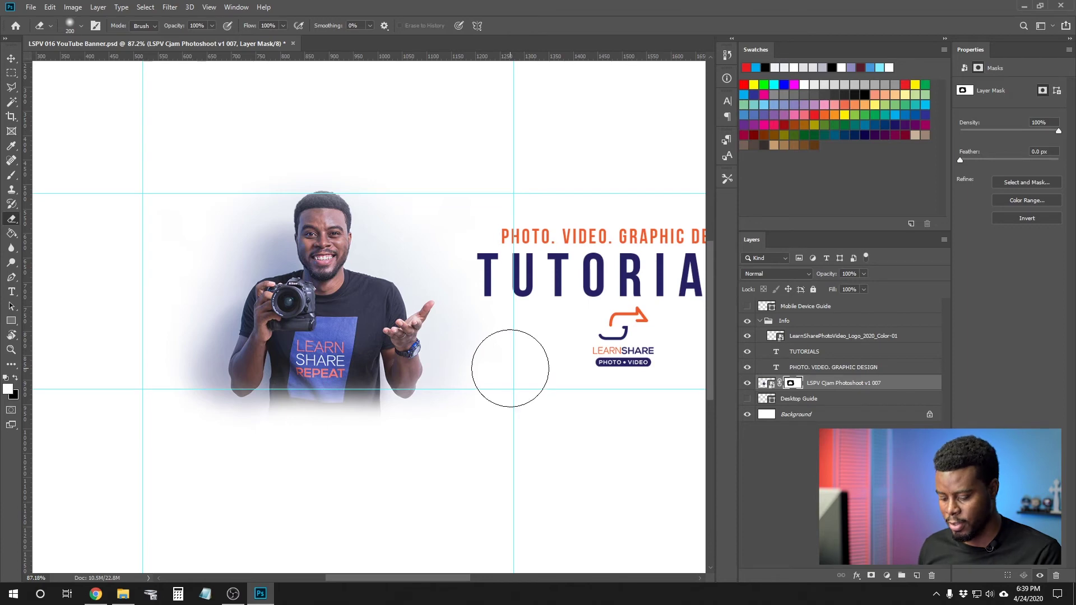
- Fit the banner in the window, hide the guides, and zoom in to inspect it
key(z)
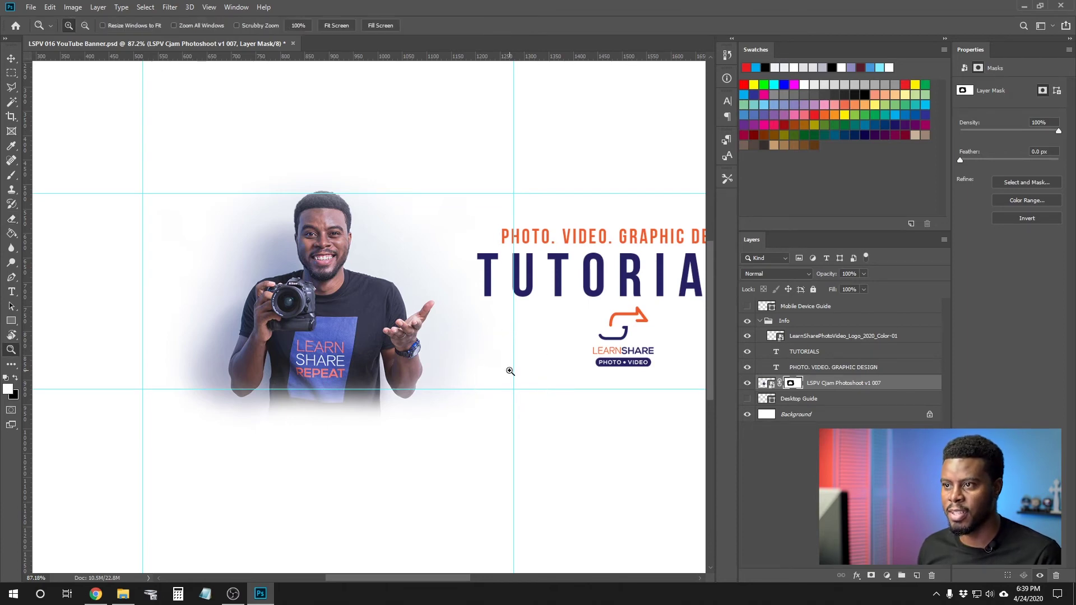
click(338, 26)
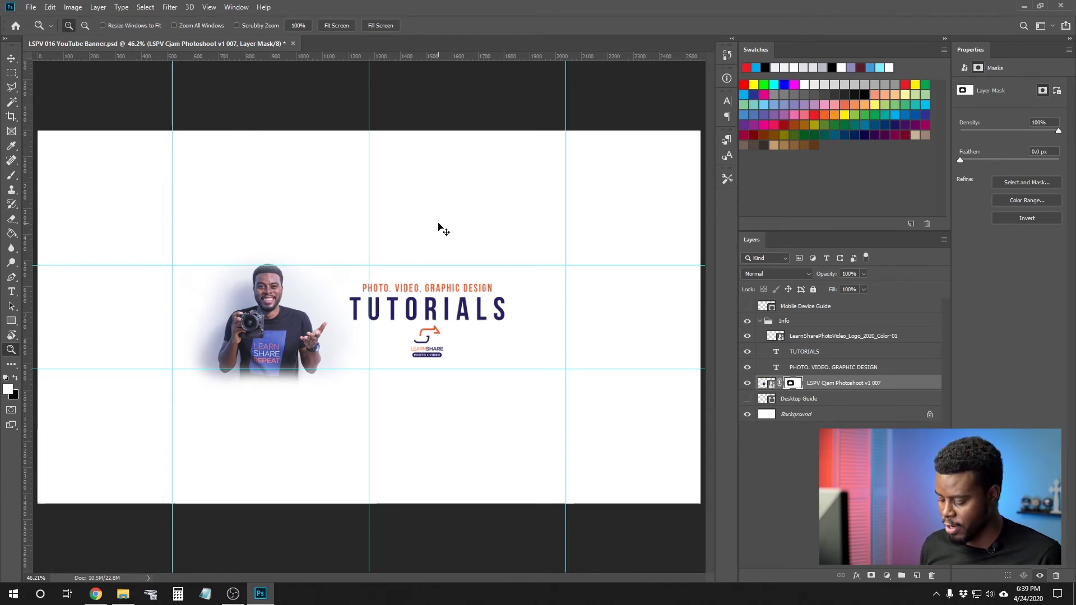
key(ctrl+semicolon)
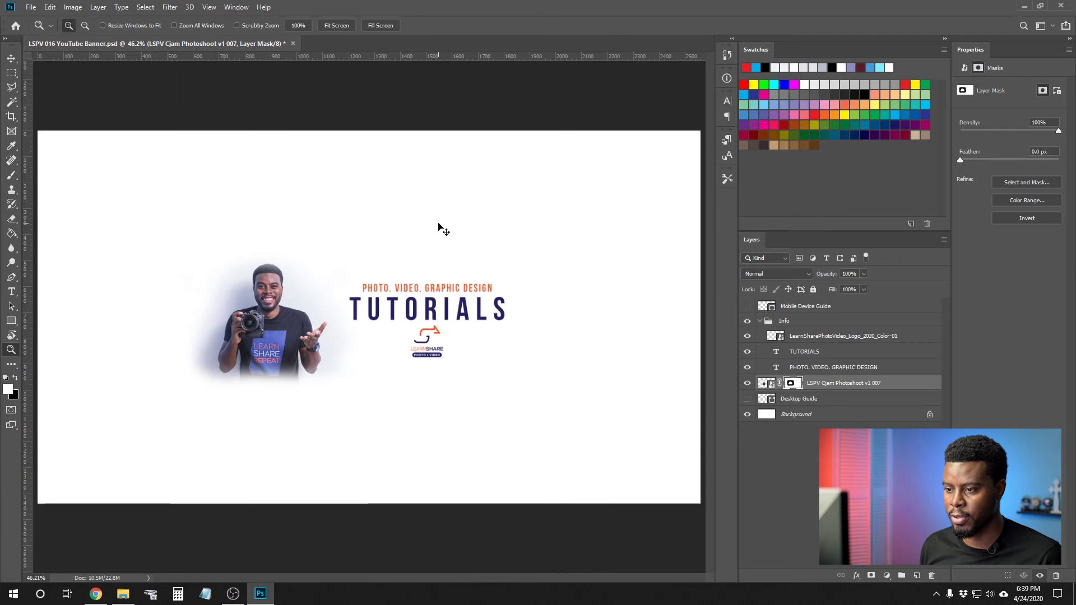
drag(440, 224, 439, 223)
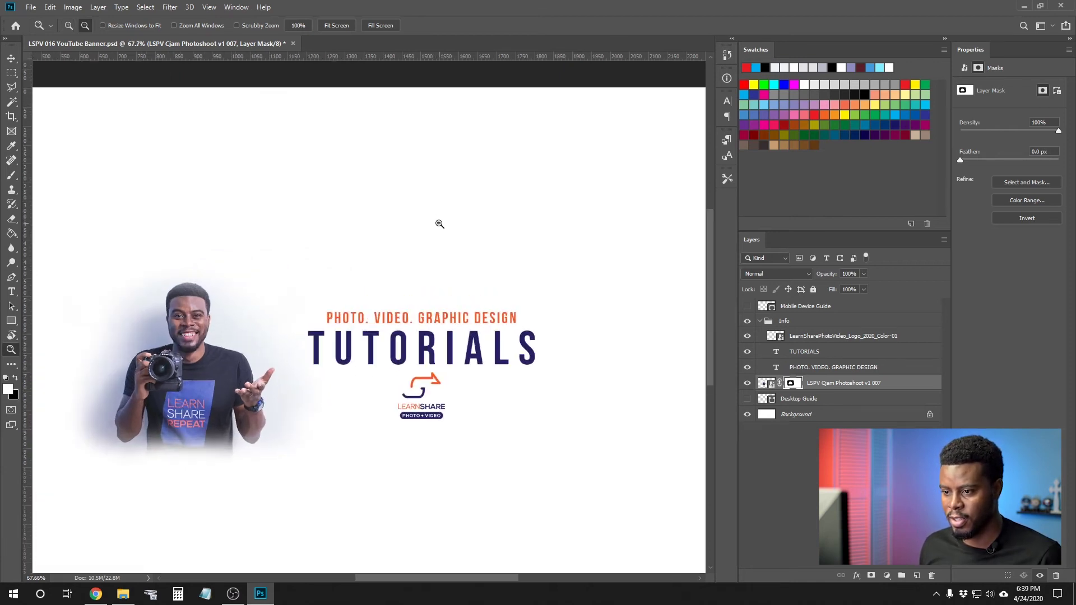
scroll(440, 223, down, 3)
scroll(440, 223, left, 3)
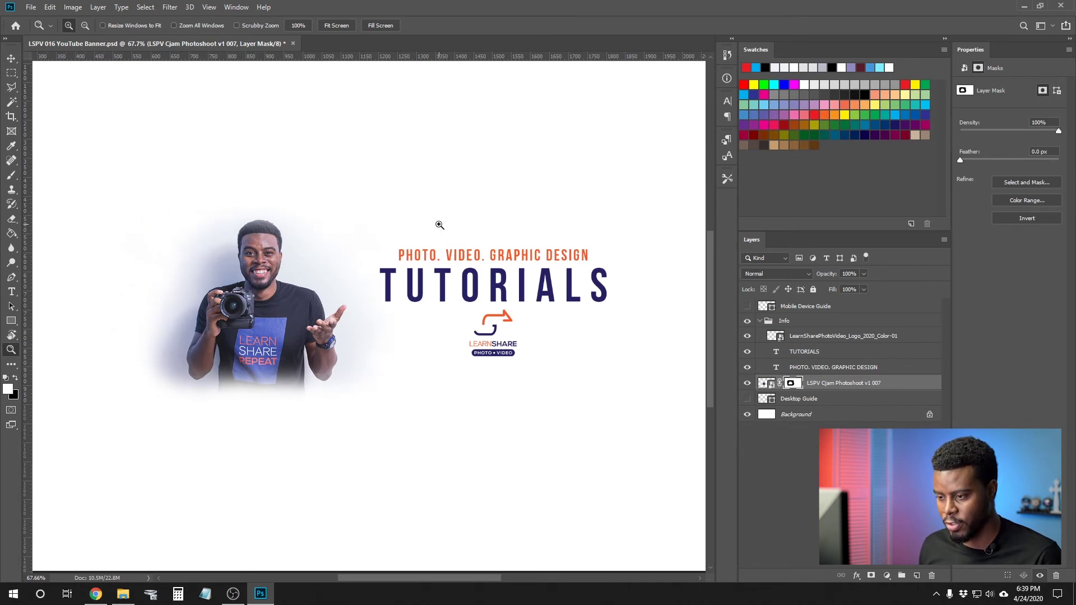
- Switch to the Move tool and select the PHOTO. VIDEO. GRAPHIC DESIGN tagline layer
key(e)
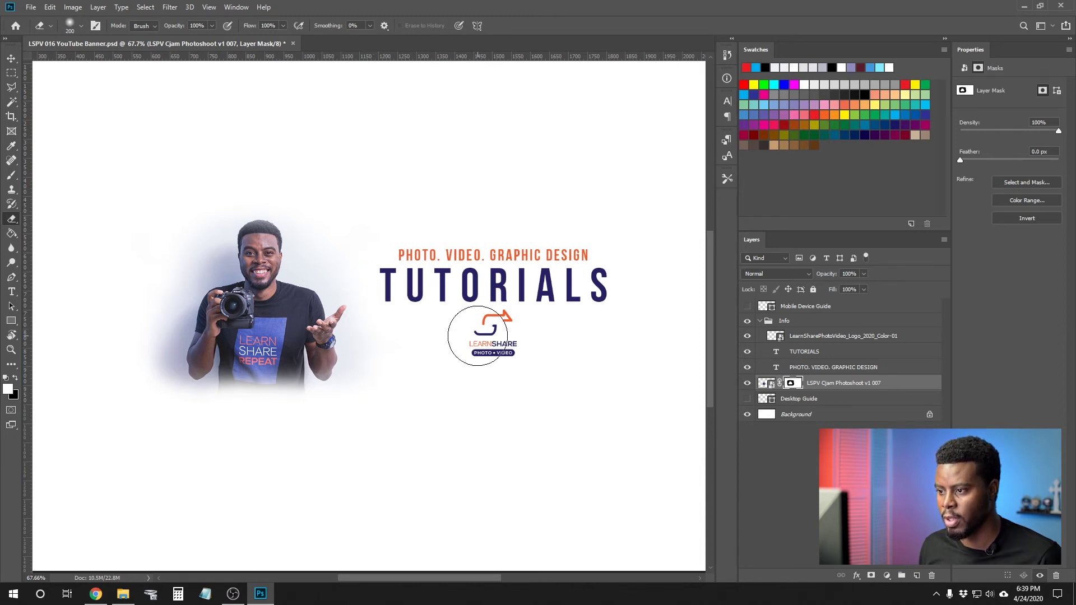
key(v)
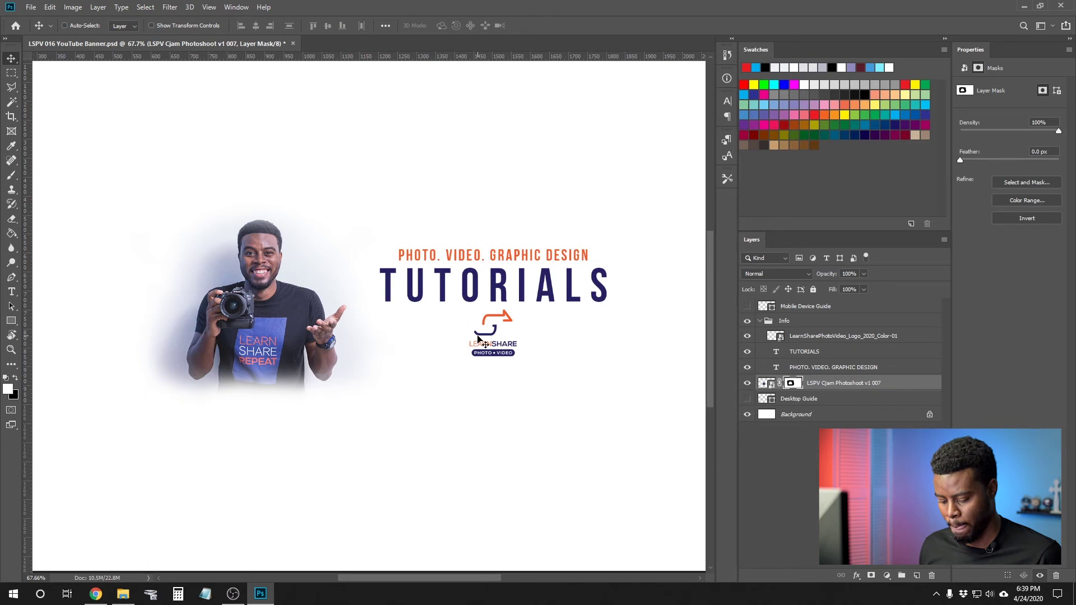
scroll(464, 314, down, 3)
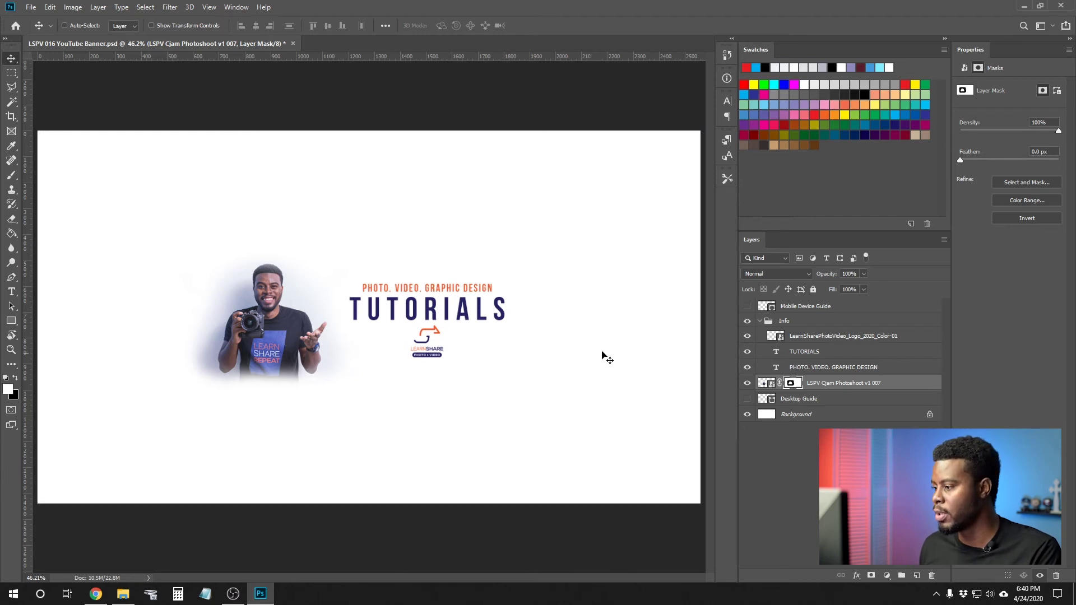
click(804, 368)
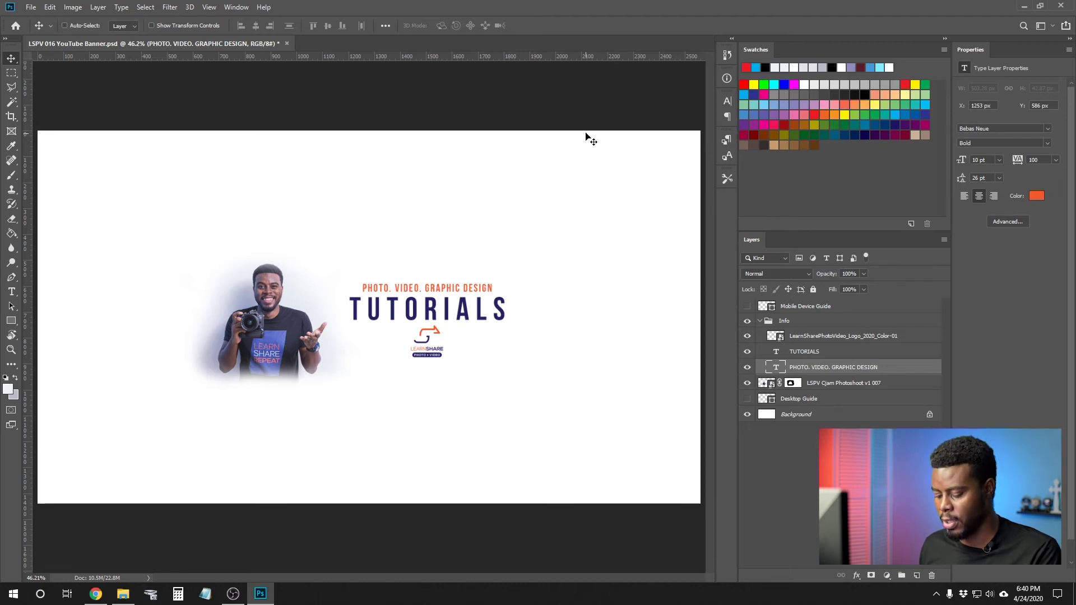
- Recolour the tagline a dark grey-blue sampled from the man's shirt
key(t)
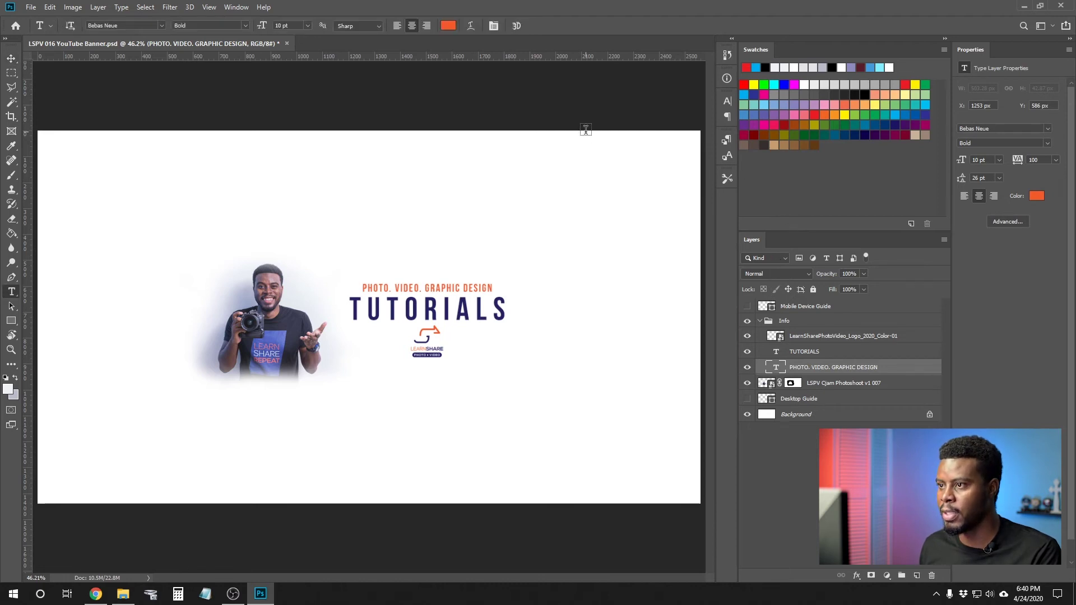
click(449, 26)
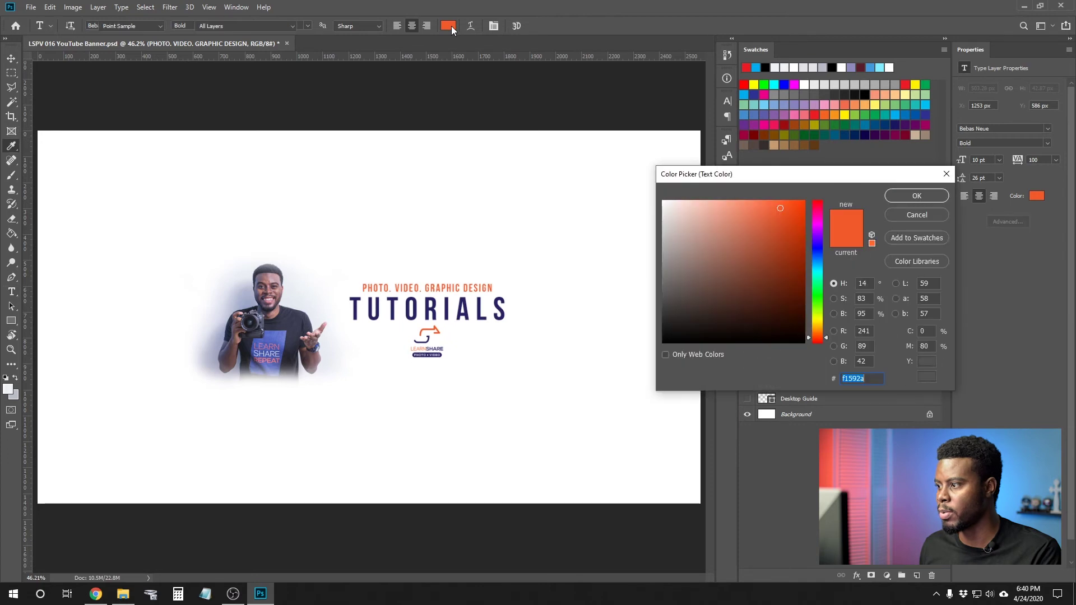
click(434, 306)
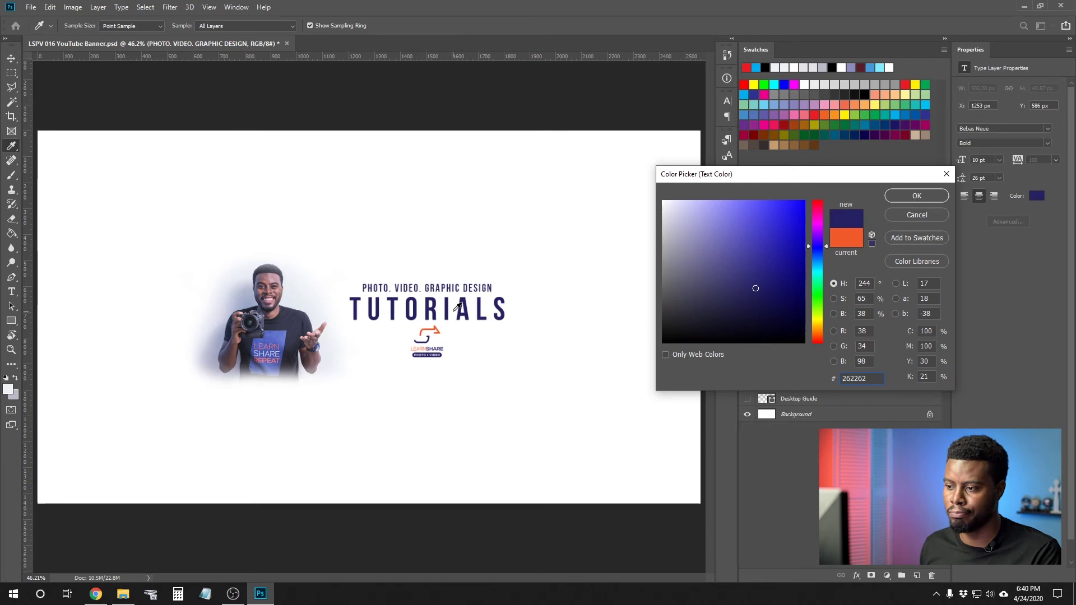
click(294, 320)
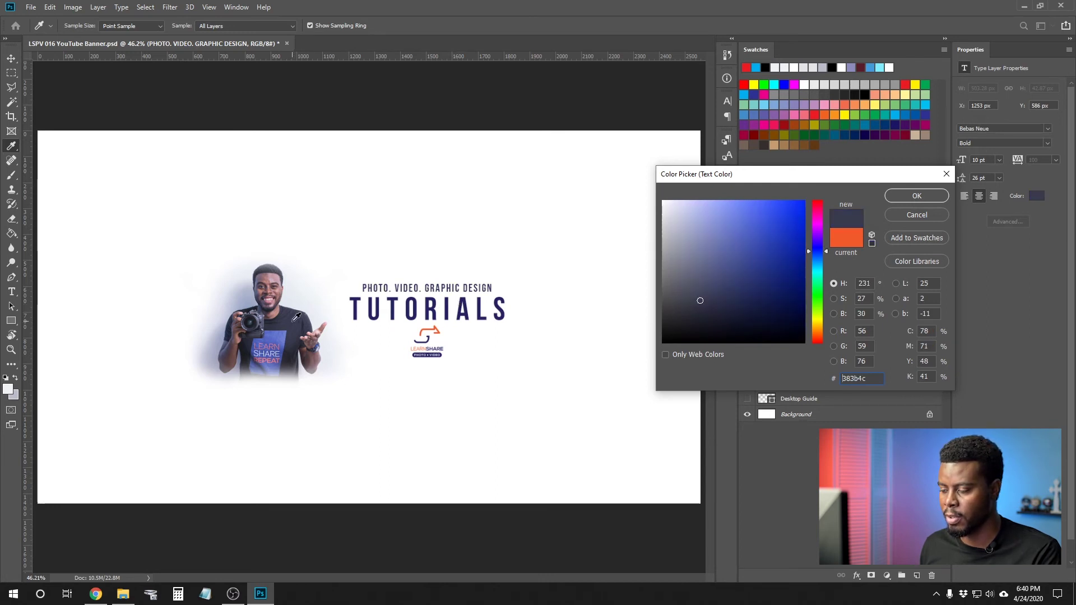
click(899, 197)
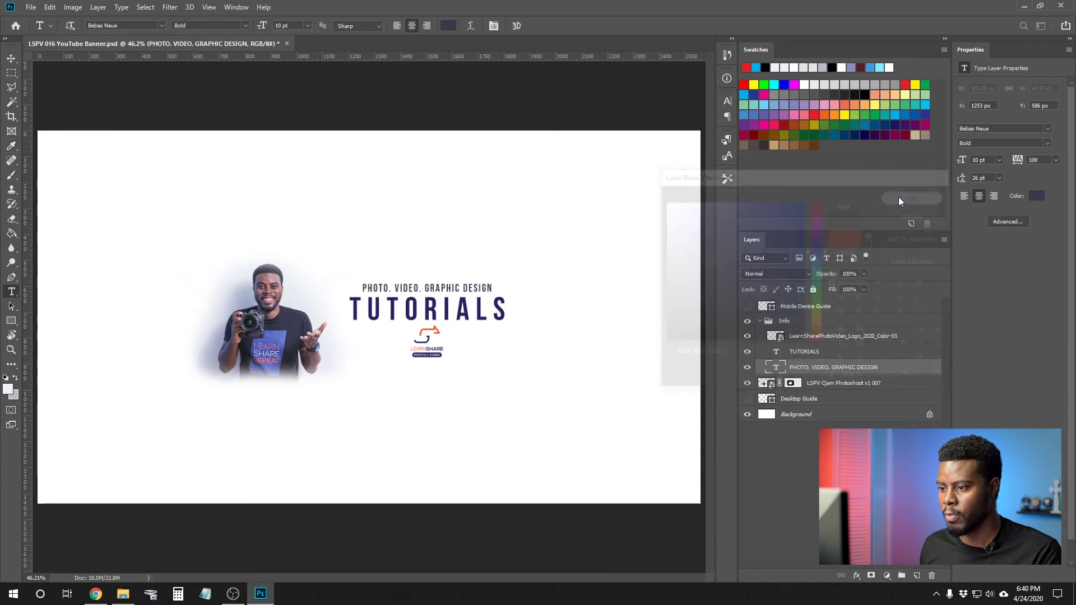
- Recolour the TUTORIALS title grey-blue 3f4054, sampled from the shirt
scroll(405, 312, up, 5)
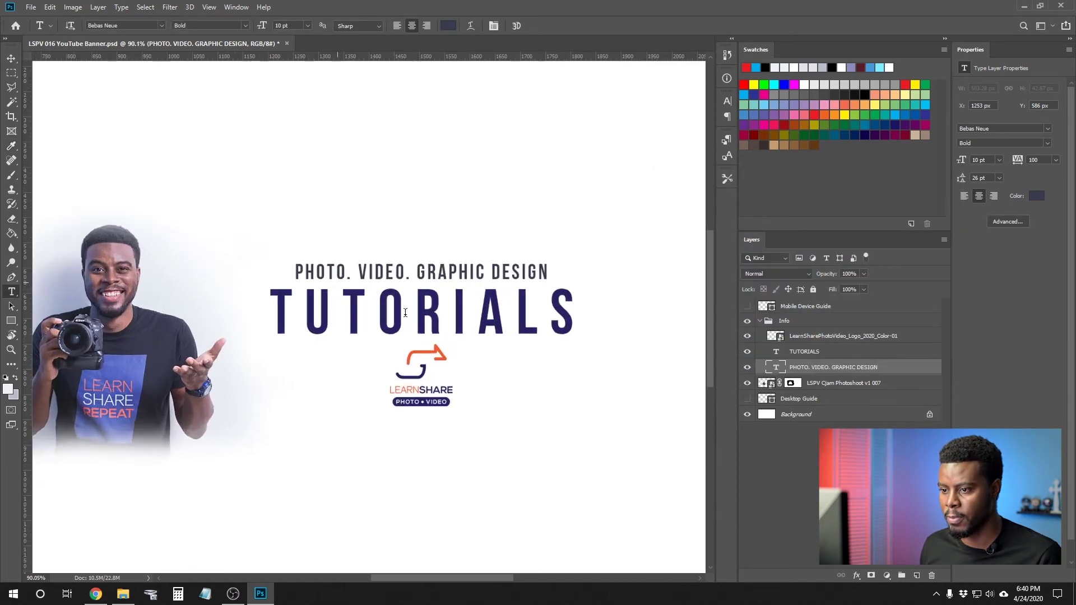
click(799, 352)
click(448, 25)
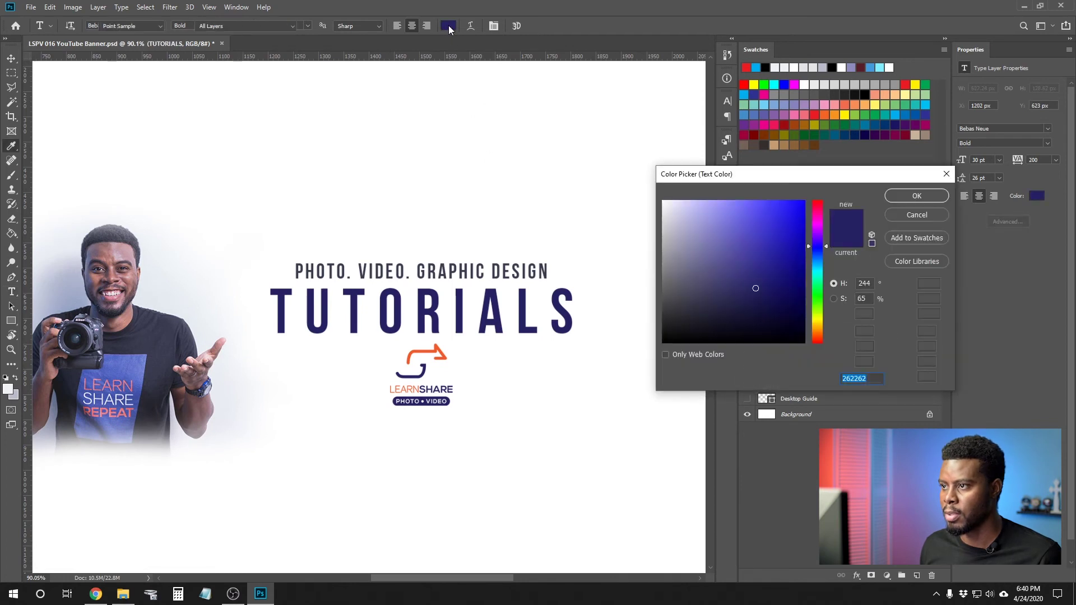
click(166, 334)
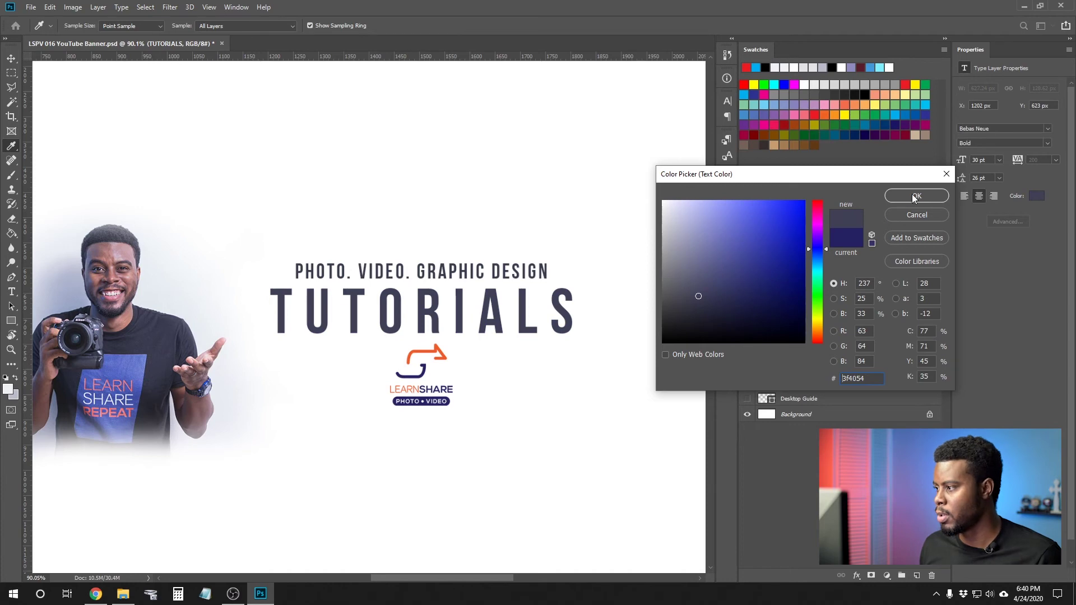
key(Return)
scroll(456, 242, down, 5)
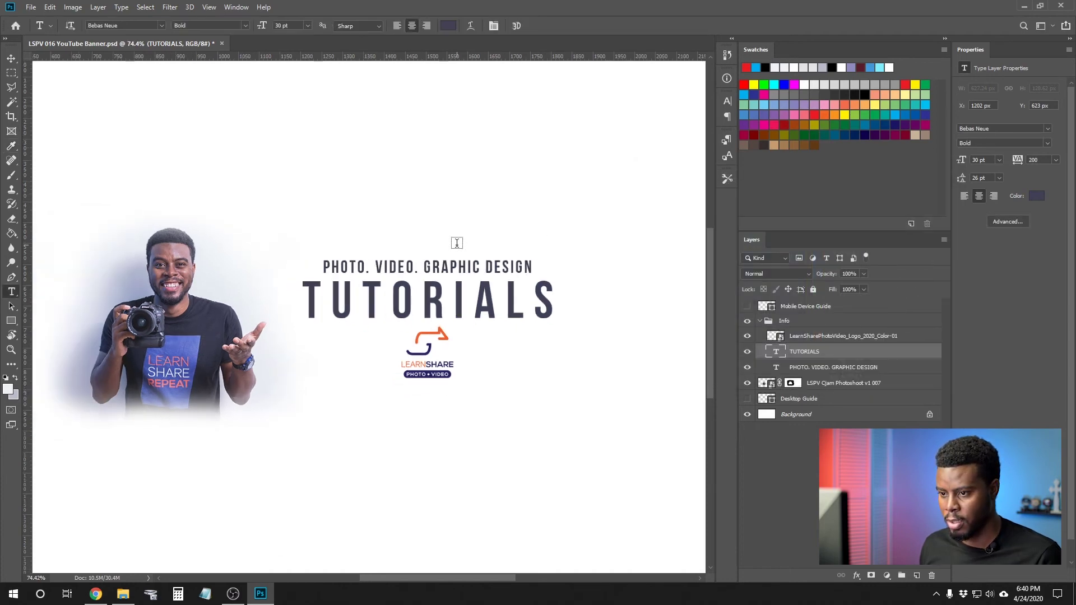
scroll(457, 242, down, 3)
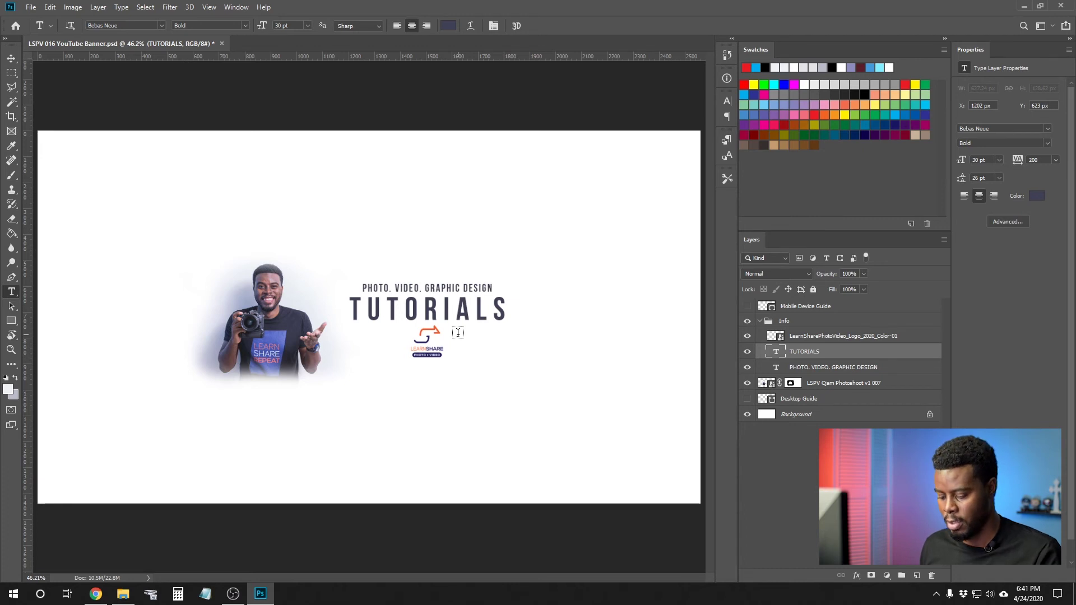
- Show the guides and nudge the Info group and portrait photo right twice with Shift+Right
key(v)
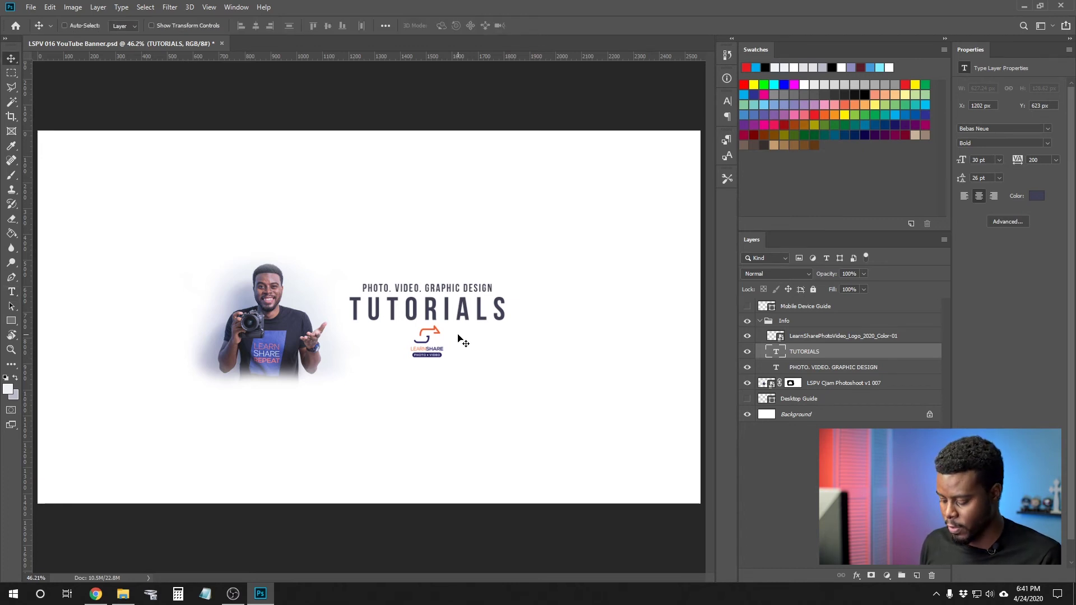
key(ctrl+semicolon)
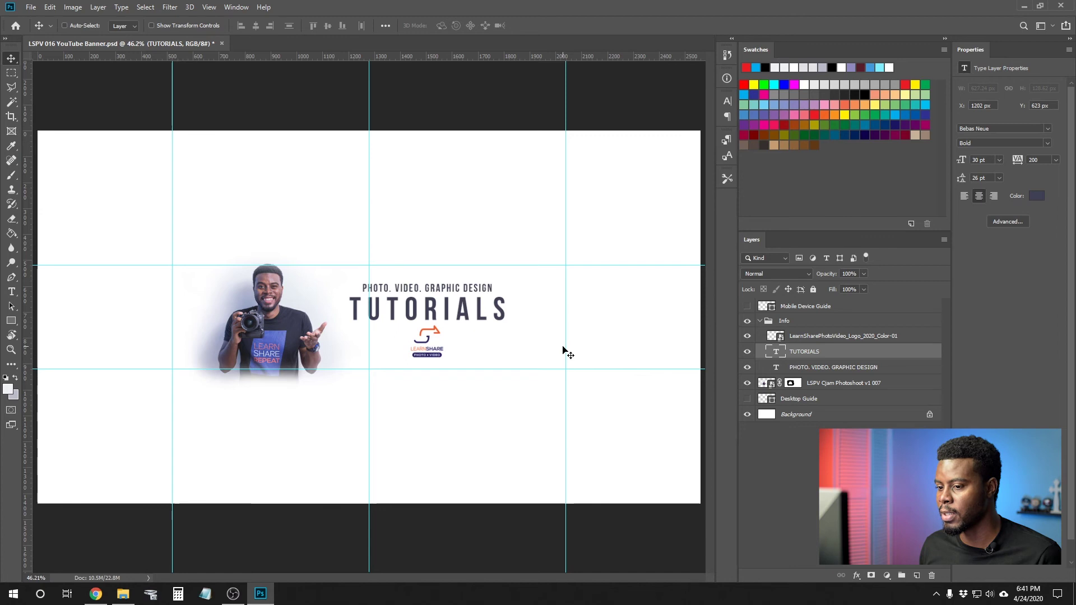
click(761, 324)
click(810, 321)
key(ctrl)
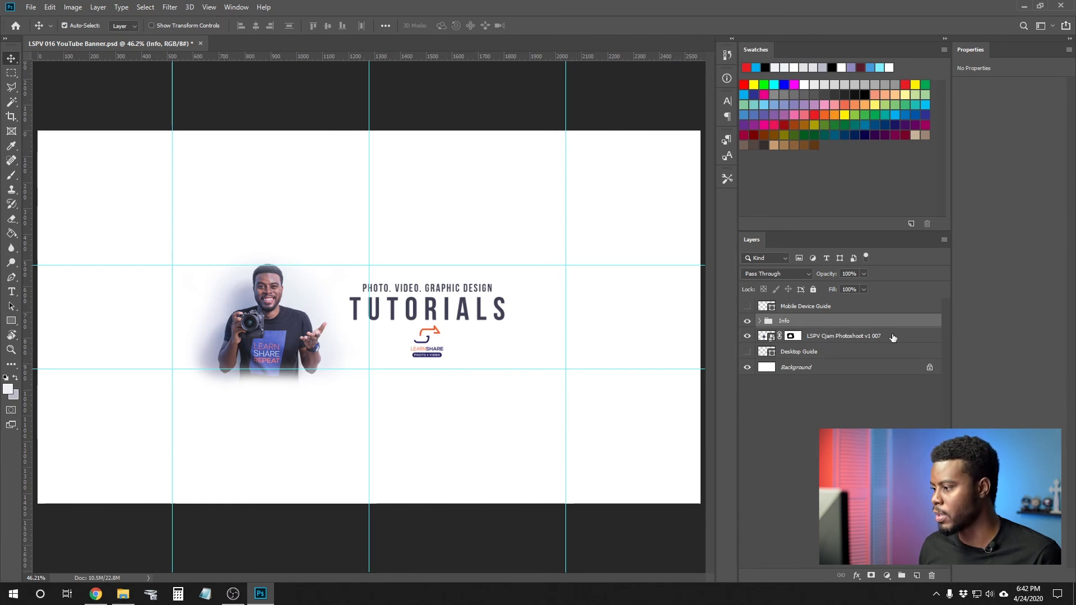
ctrl+click(893, 337)
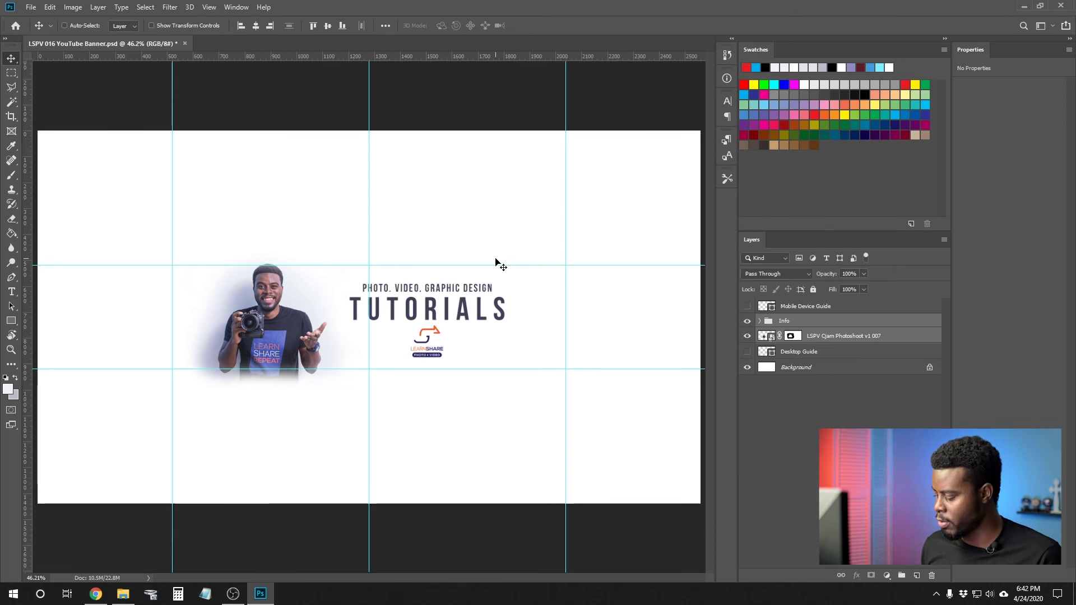
key(shift+Right)
key(shift+Right)
key(shift+Right)
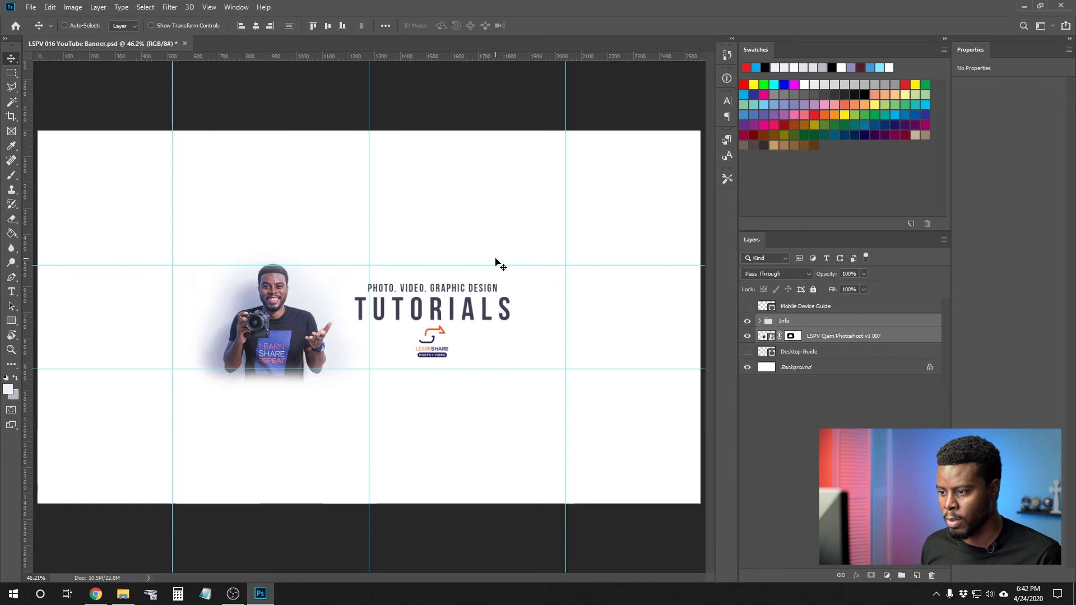
key(shift+Right)
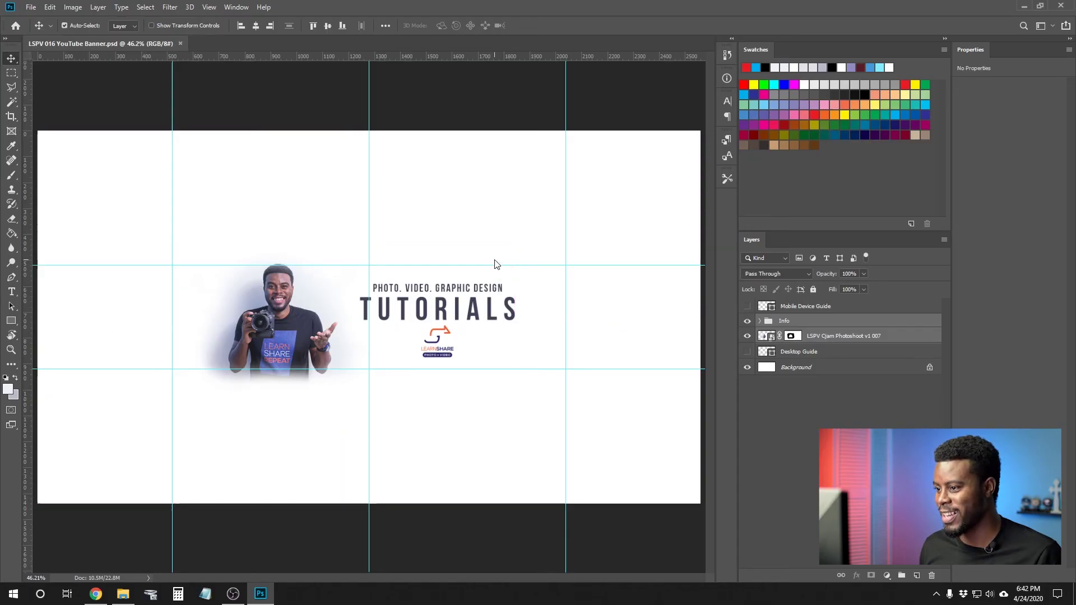
key(ctrl)
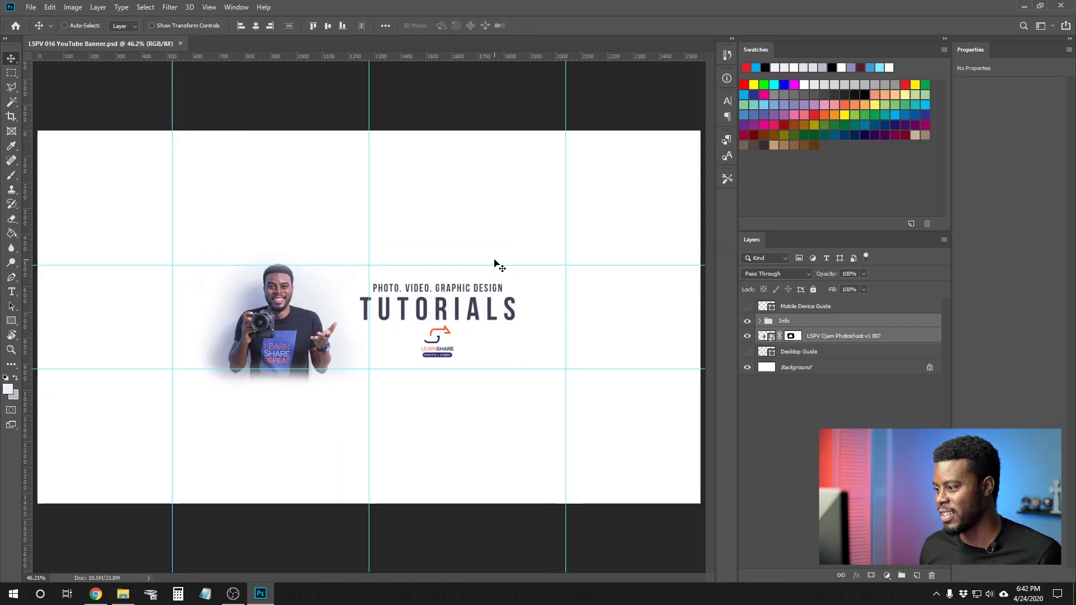
- Save the banner as JPEG 'LSPV 016 YouTube Banner' in the LSPV 016 folder at quality 12 Maximum
click(847, 373)
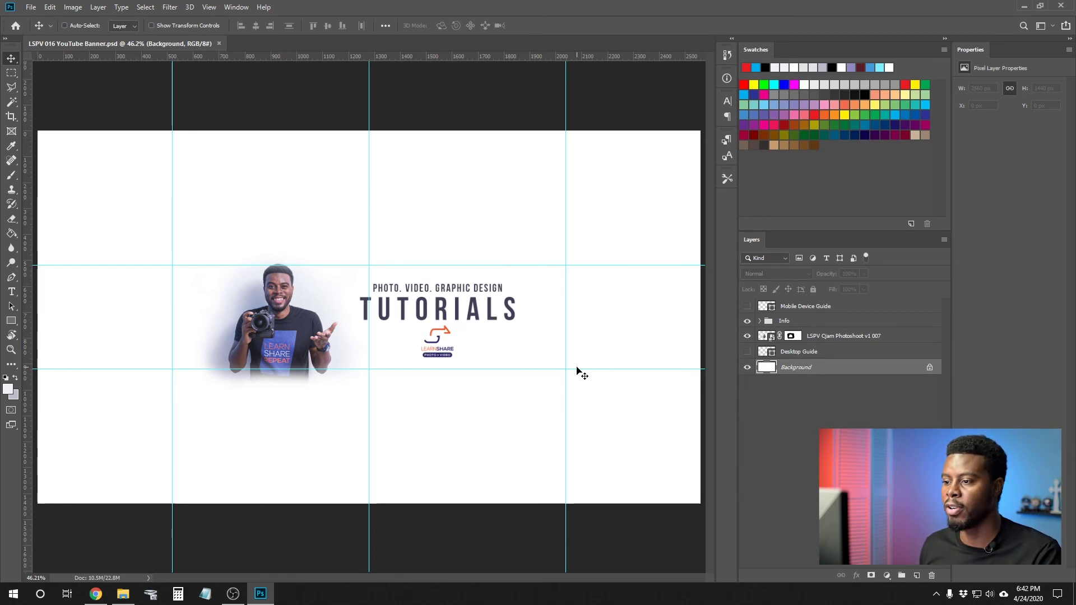
click(31, 7)
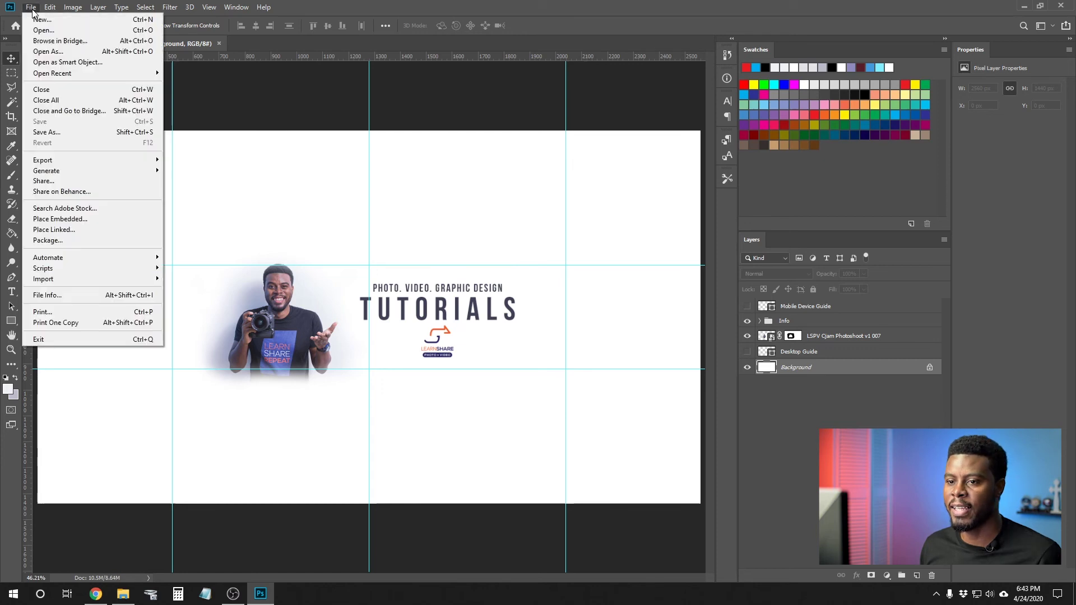
click(82, 138)
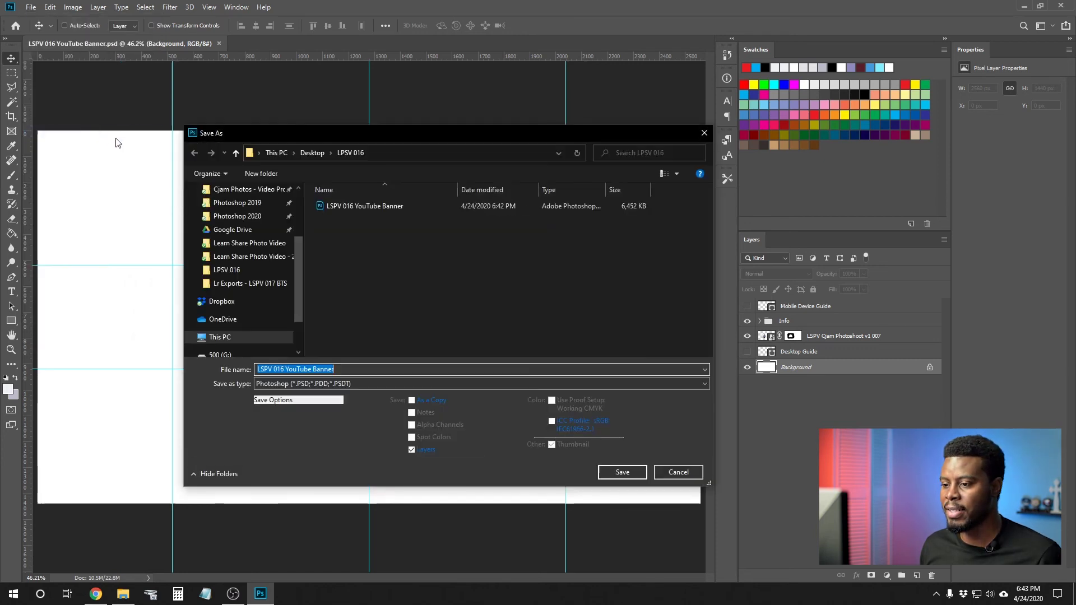
click(362, 382)
click(371, 470)
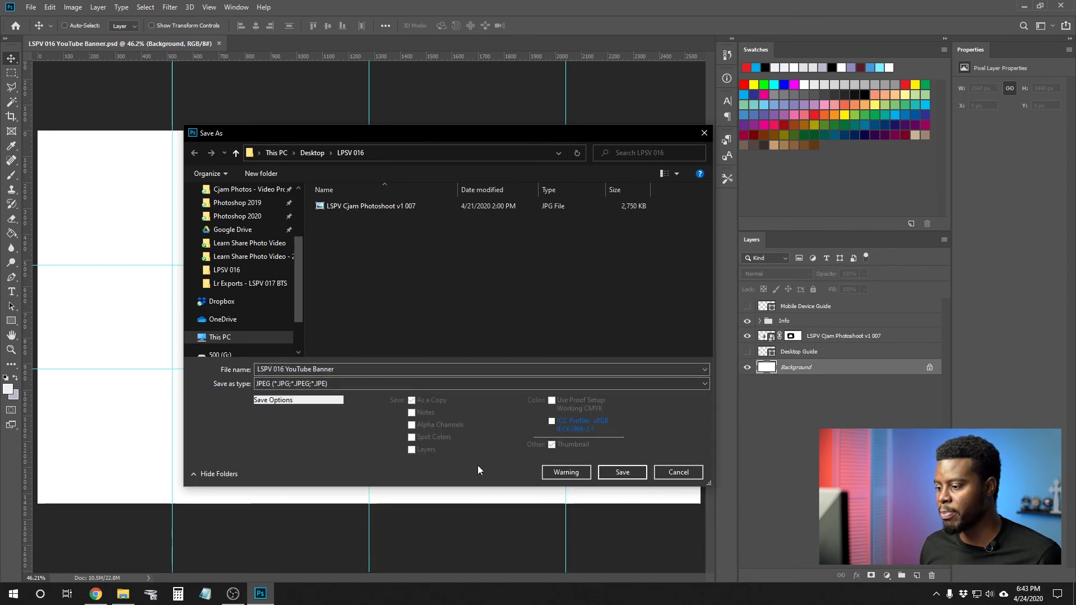
click(637, 474)
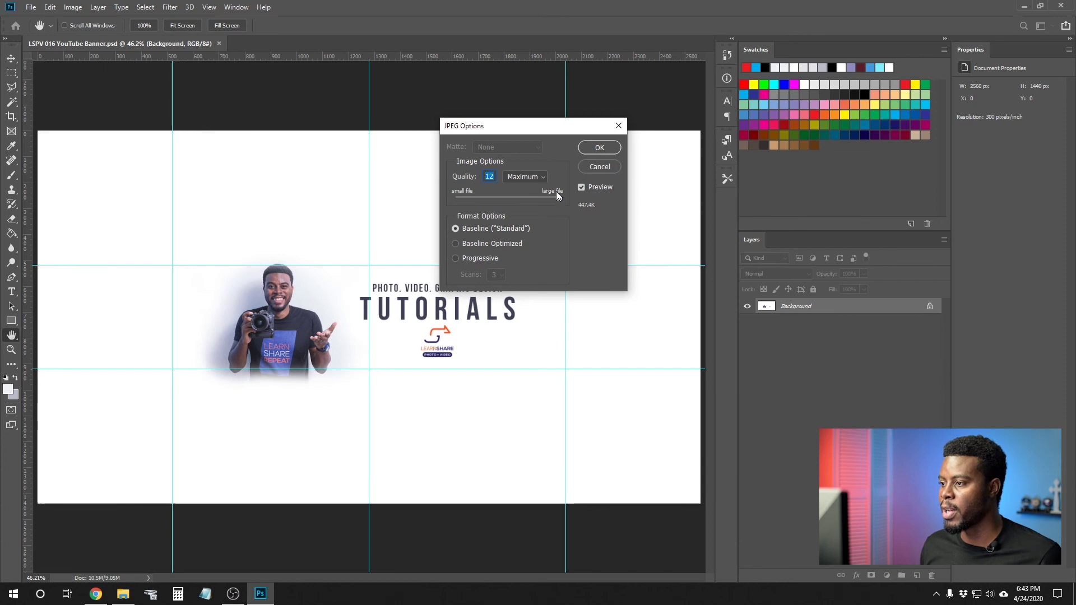
click(599, 147)
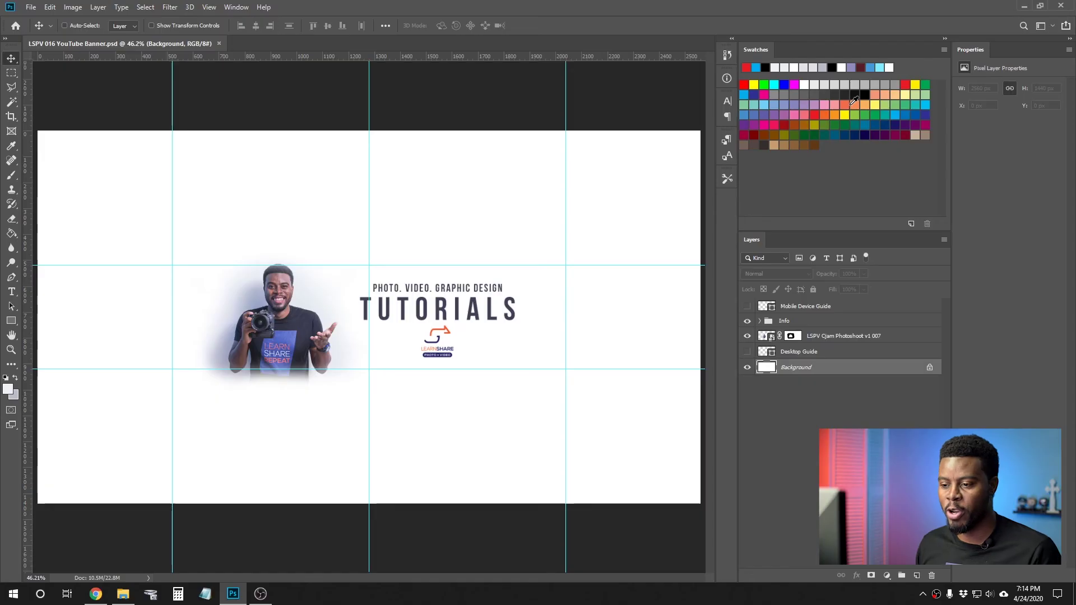
- Preview the 2560 × 1440 banner JPEG from LSPV 016 as a slideshow, then close Photo Viewer
click(122, 598)
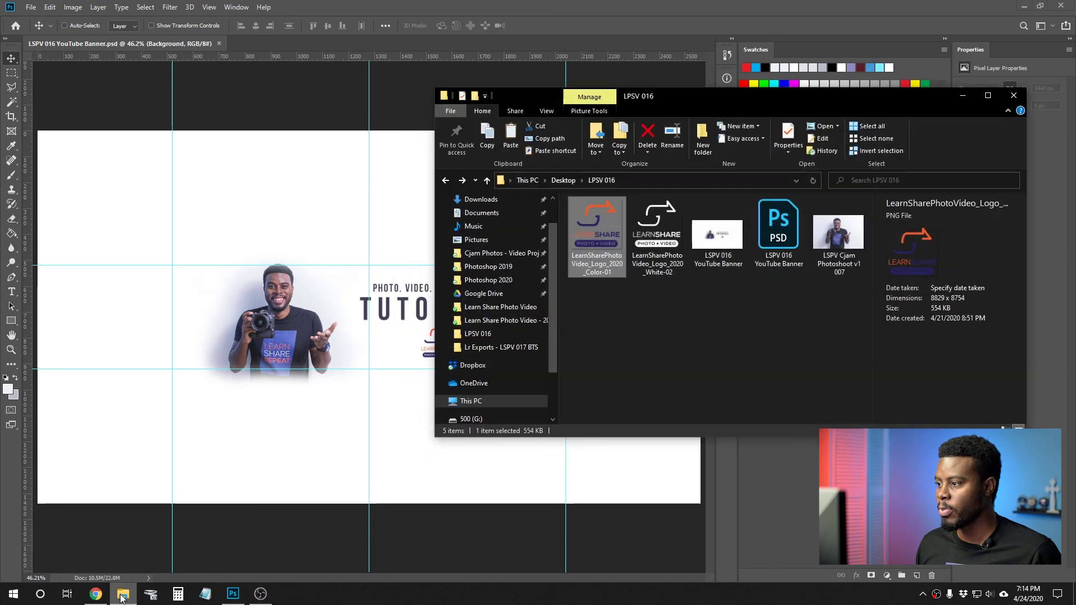
double_click(729, 242)
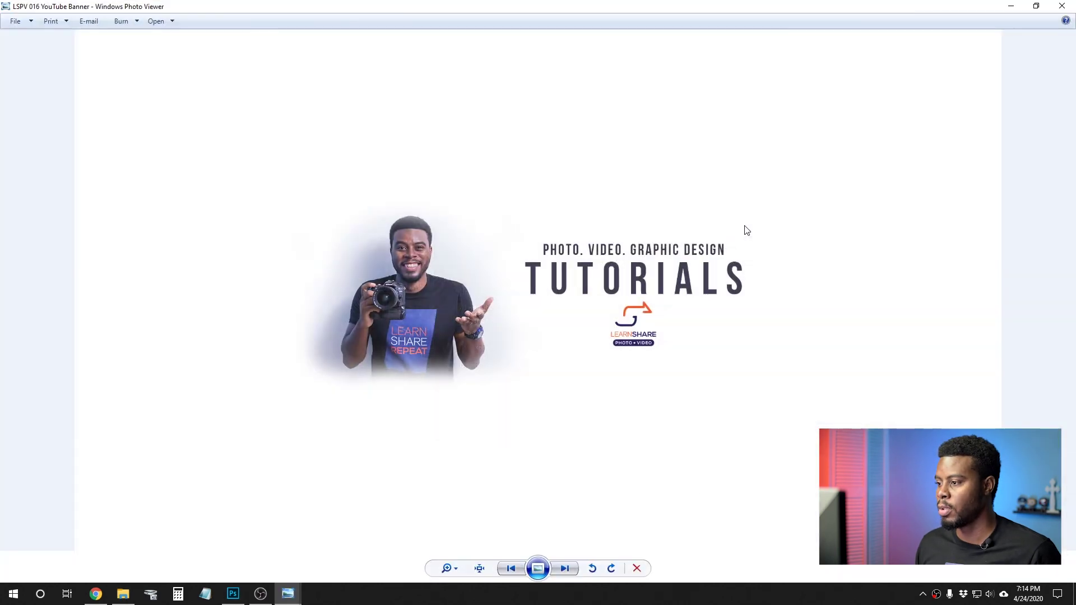
click(537, 568)
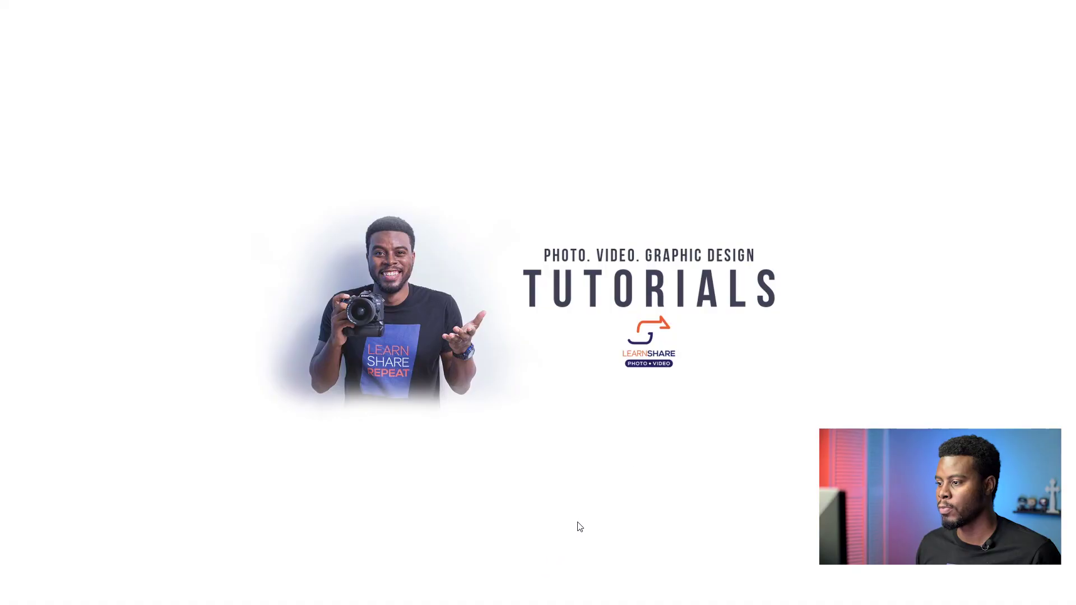
right_click(919, 191)
click(943, 210)
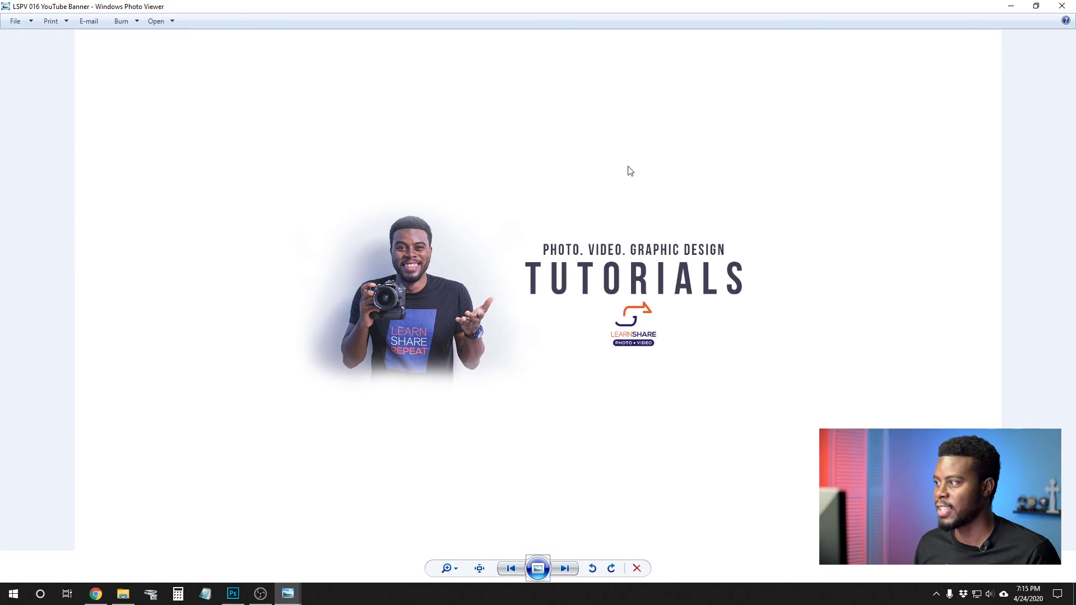
click(1061, 6)
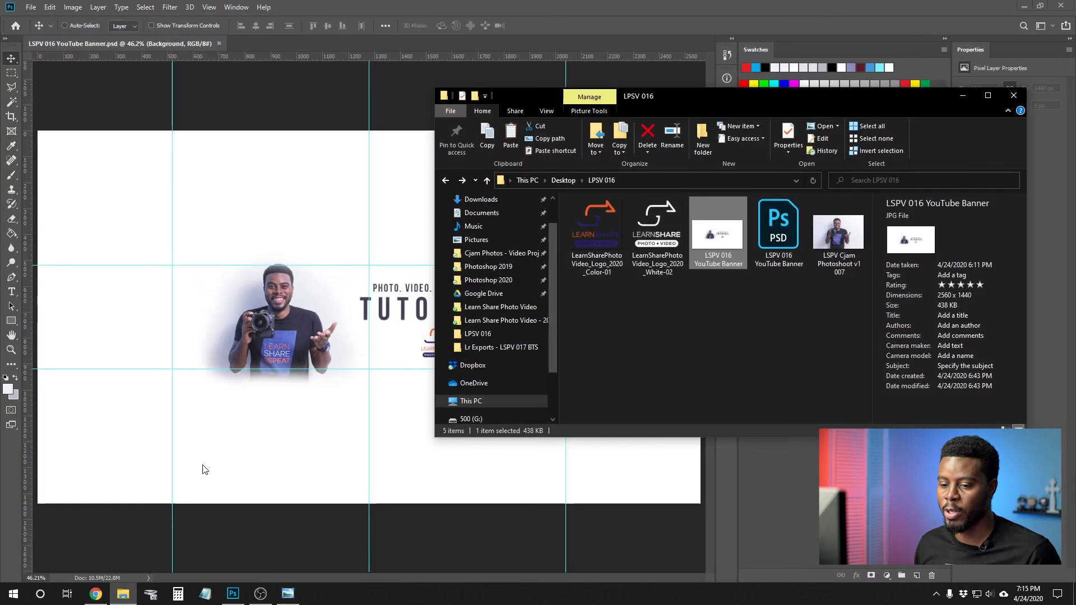
- On the YouTube channel page, open the Channel art upload window from the TUTORIALS banner, then close it without uploading
click(96, 593)
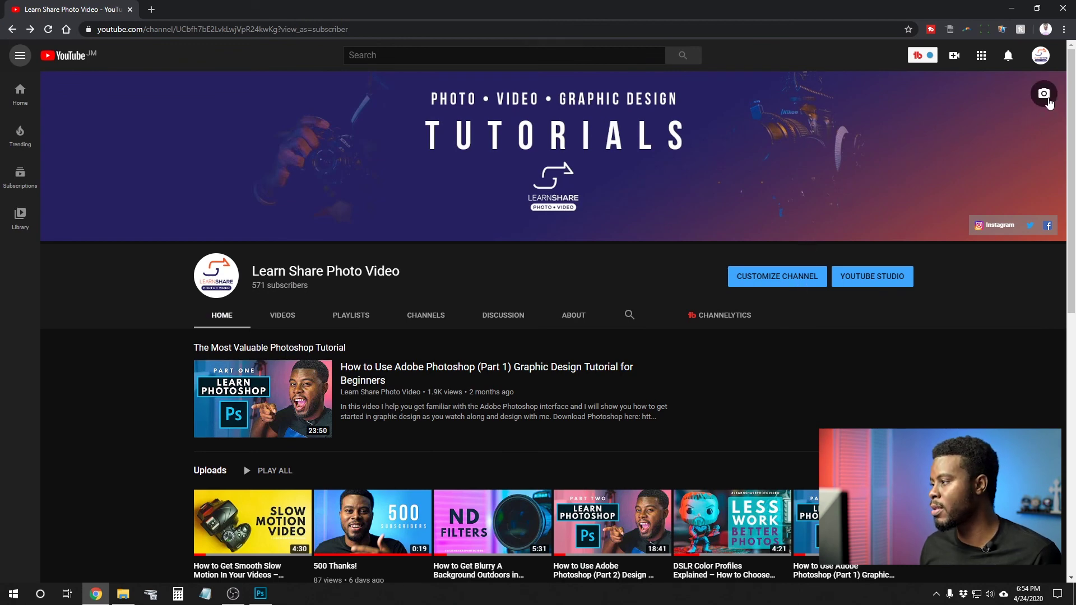
click(1045, 101)
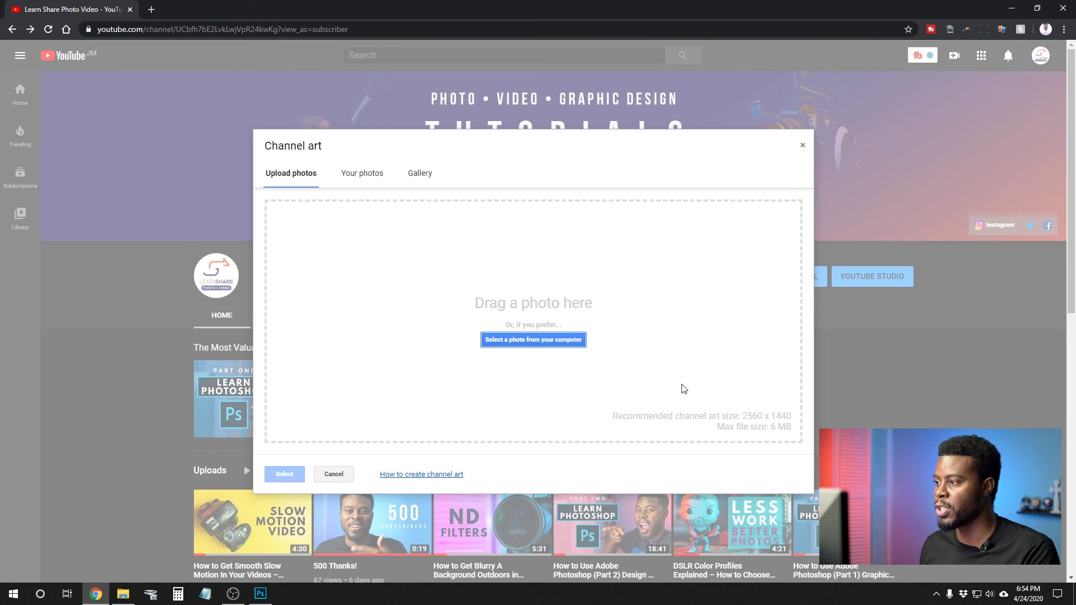
click(802, 146)
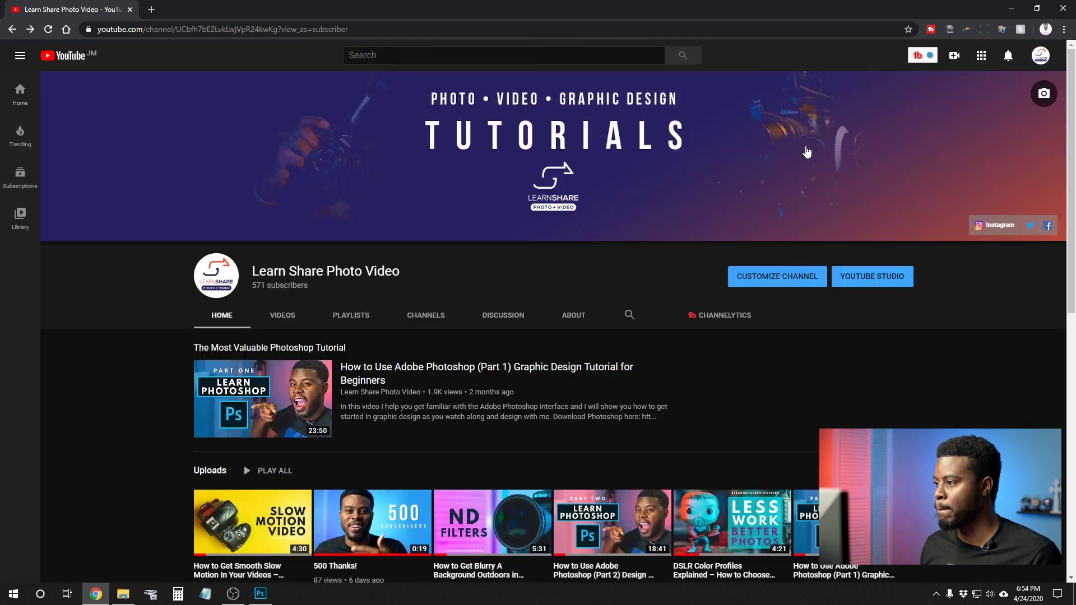